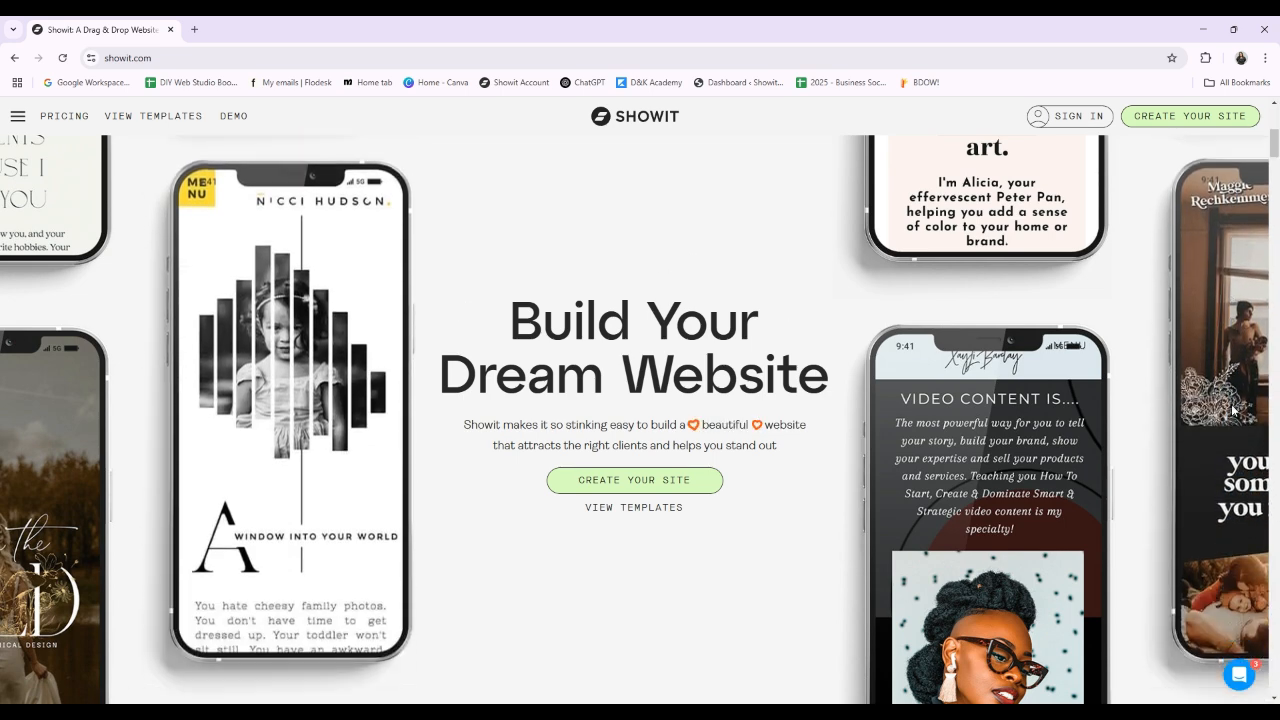
Step: Look through the Showit homepage, covering its features, website templates, pricing, blogging, testimonials, help topics and support team
scroll(1135, 508, down, 5)
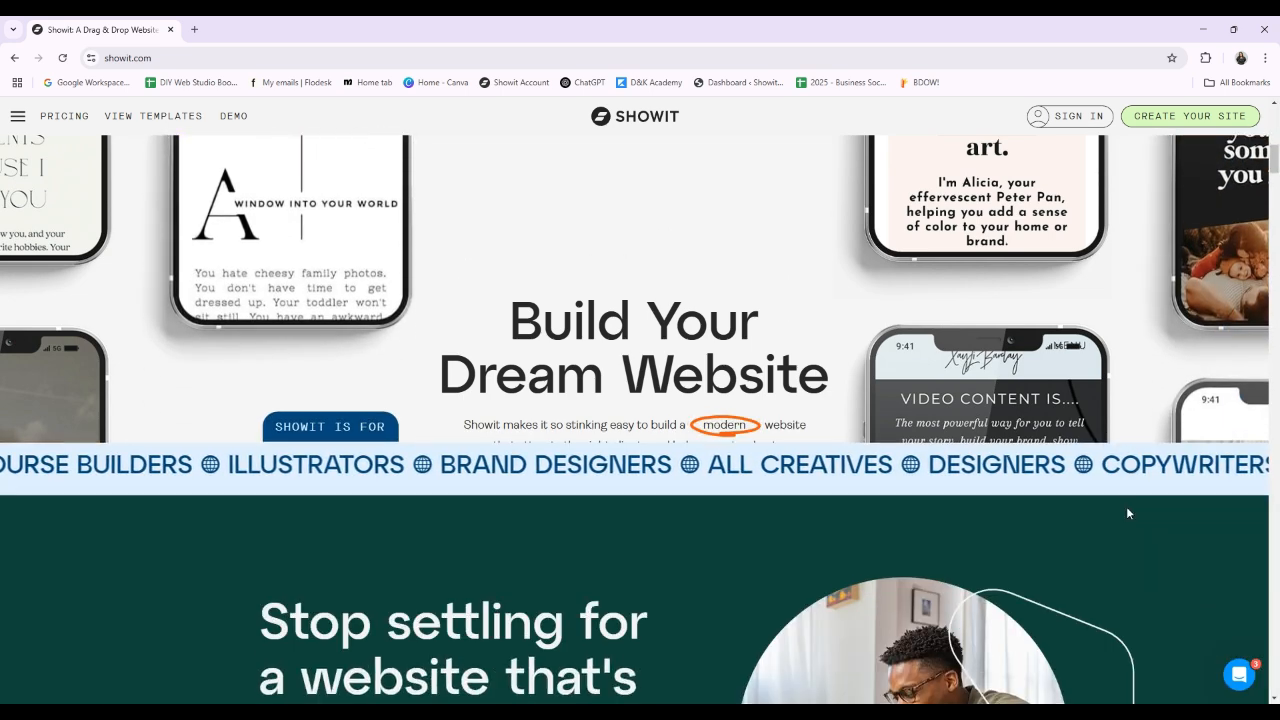
scroll(1126, 513, down, 3)
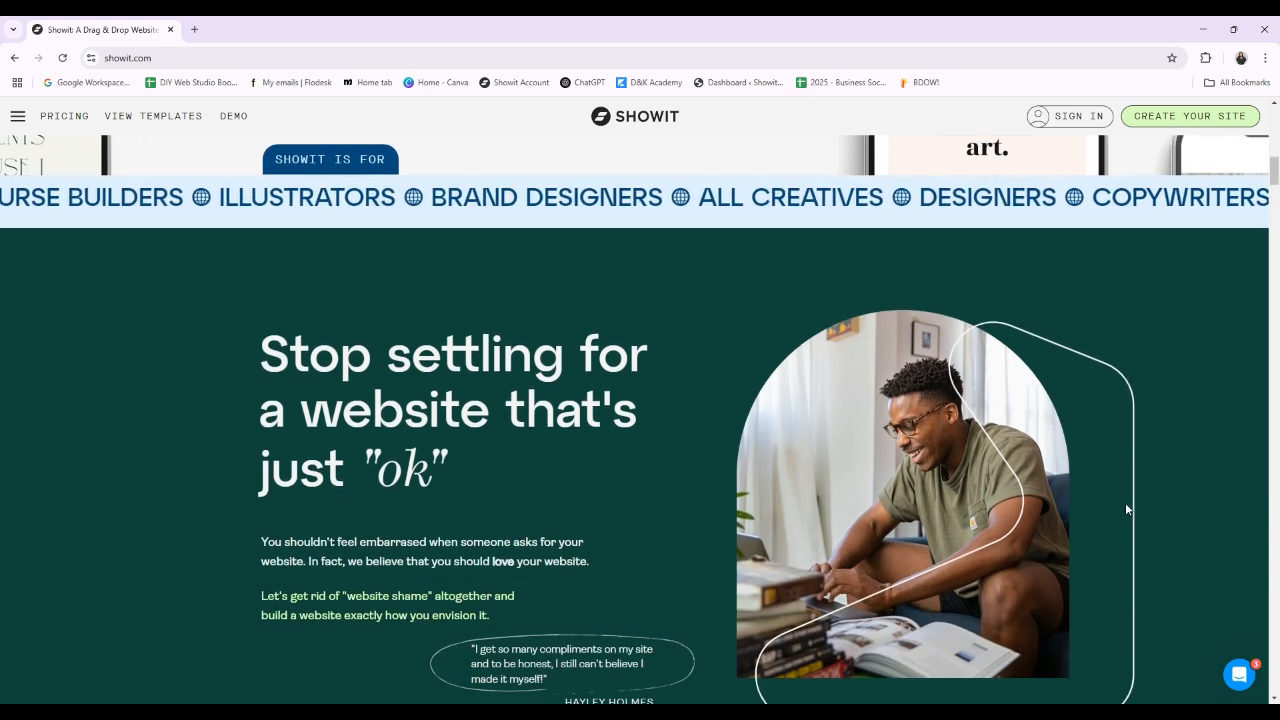
scroll(1125, 505, down, 2)
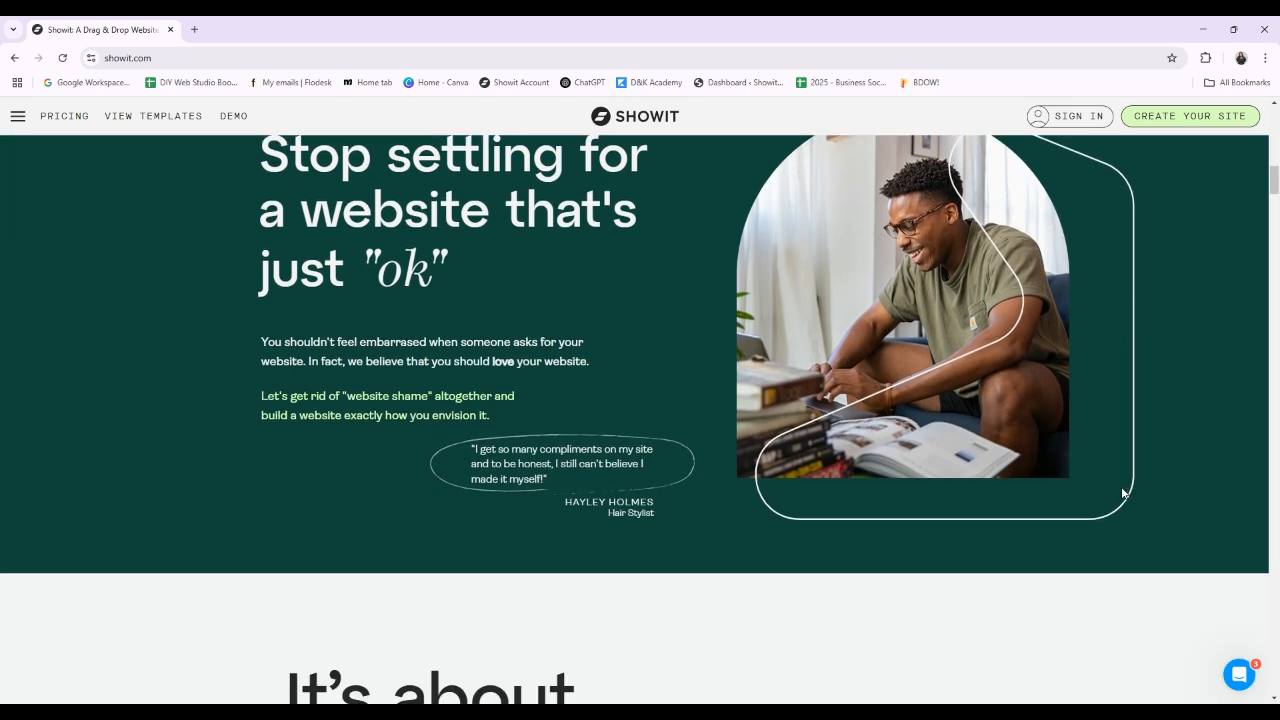
scroll(1122, 493, down, 3)
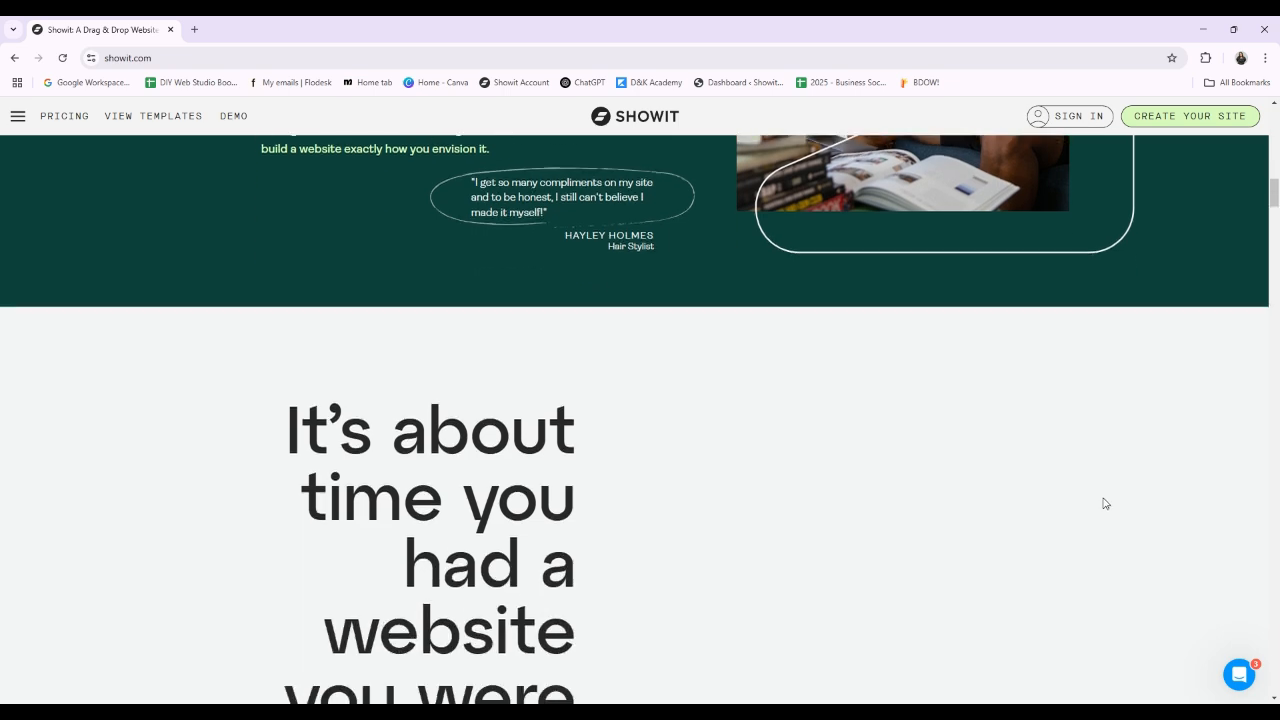
scroll(1145, 511, down, 4)
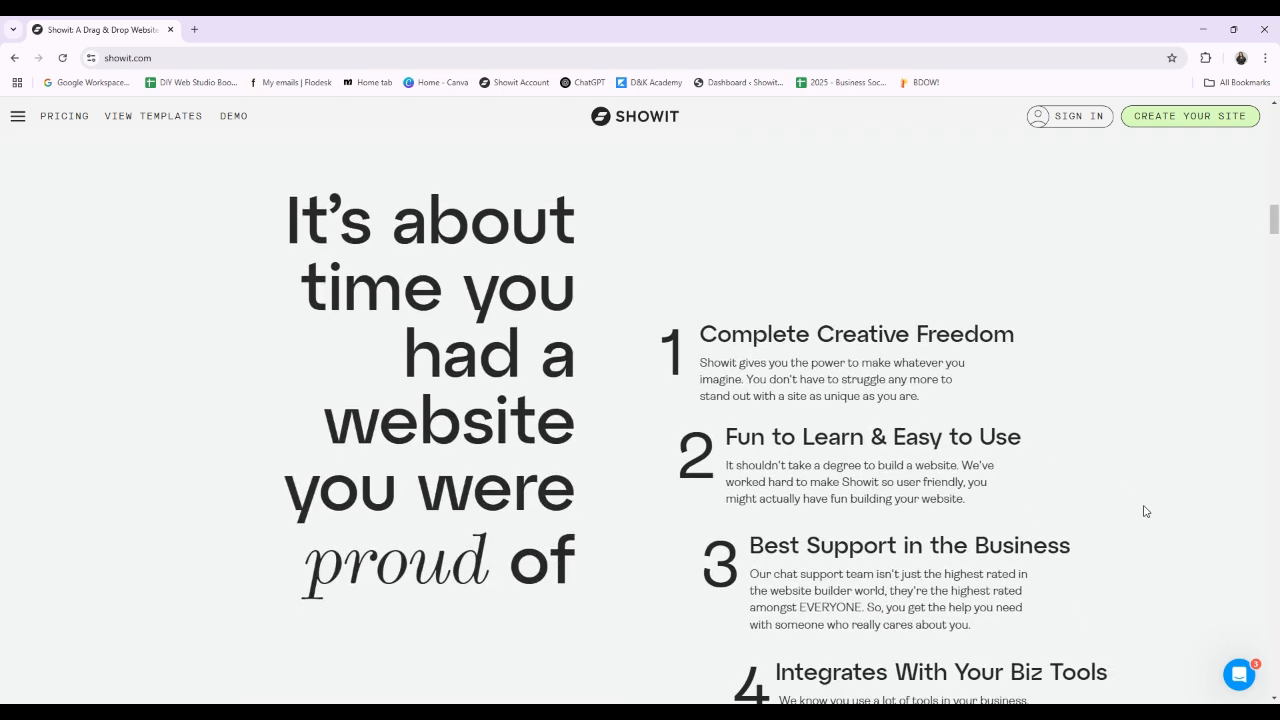
scroll(1145, 511, down, 5)
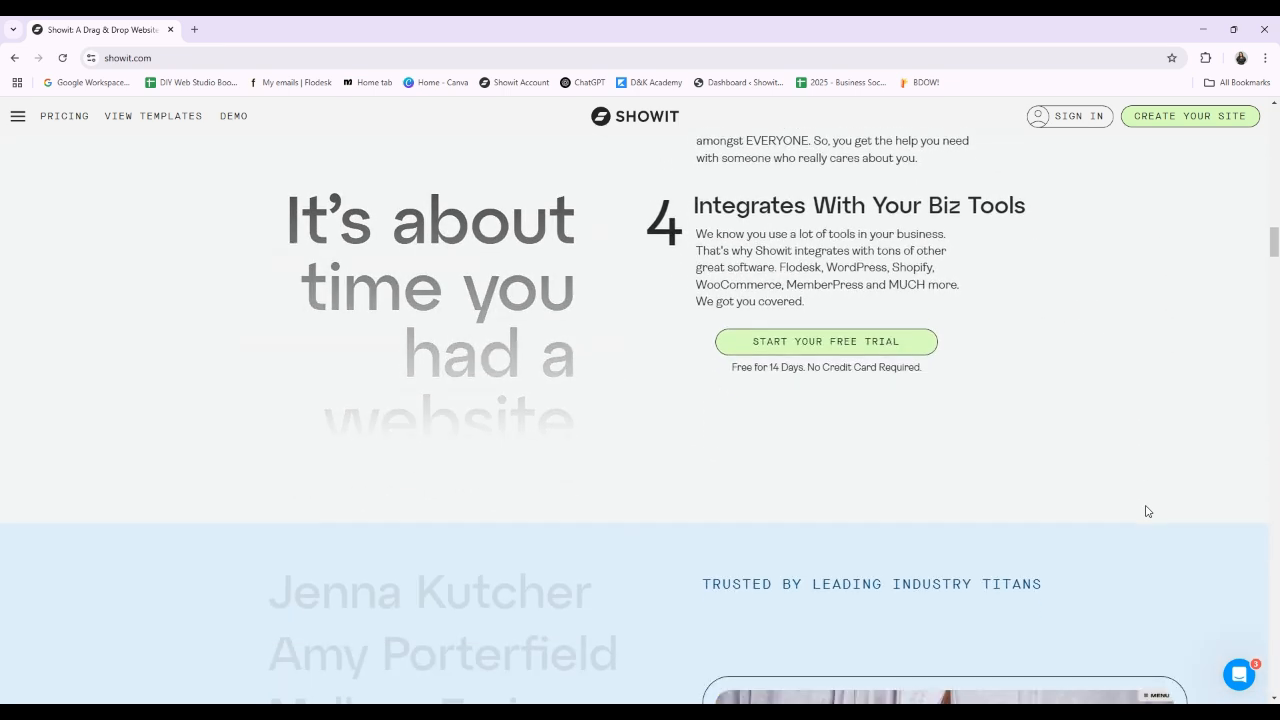
scroll(1147, 511, down, 4)
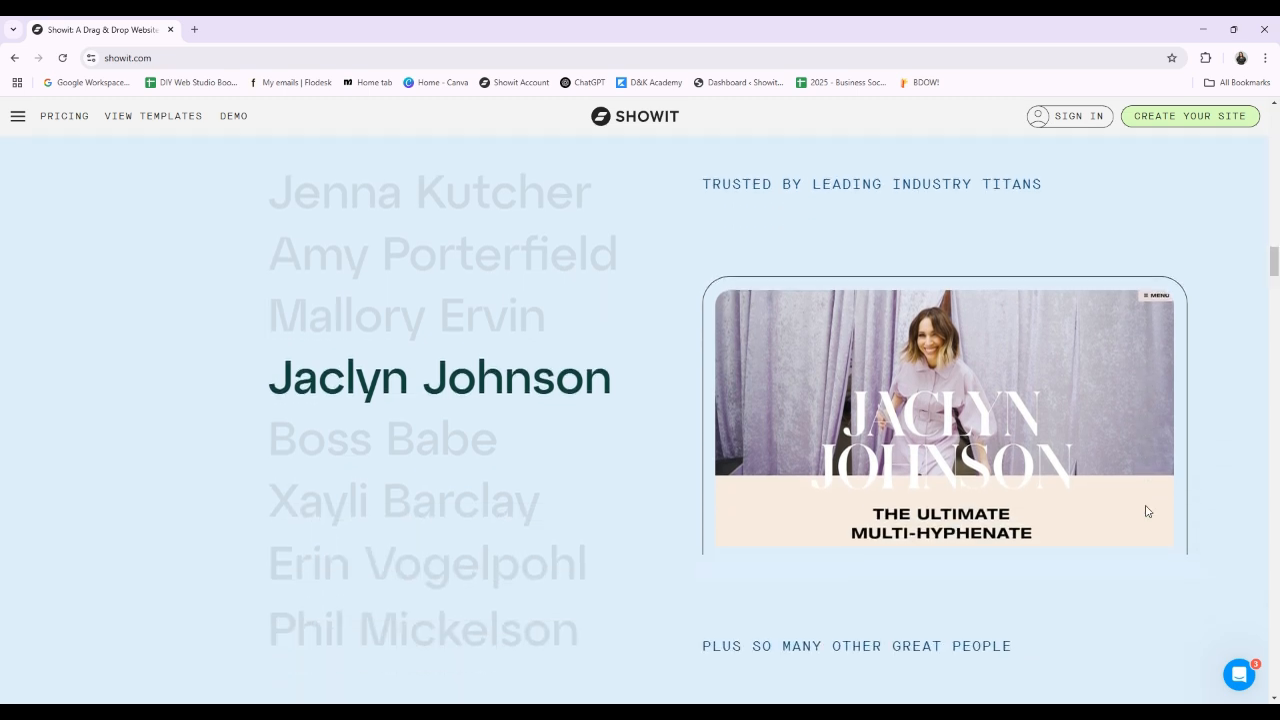
scroll(1147, 511, down, 2)
scroll(1199, 516, down, 3)
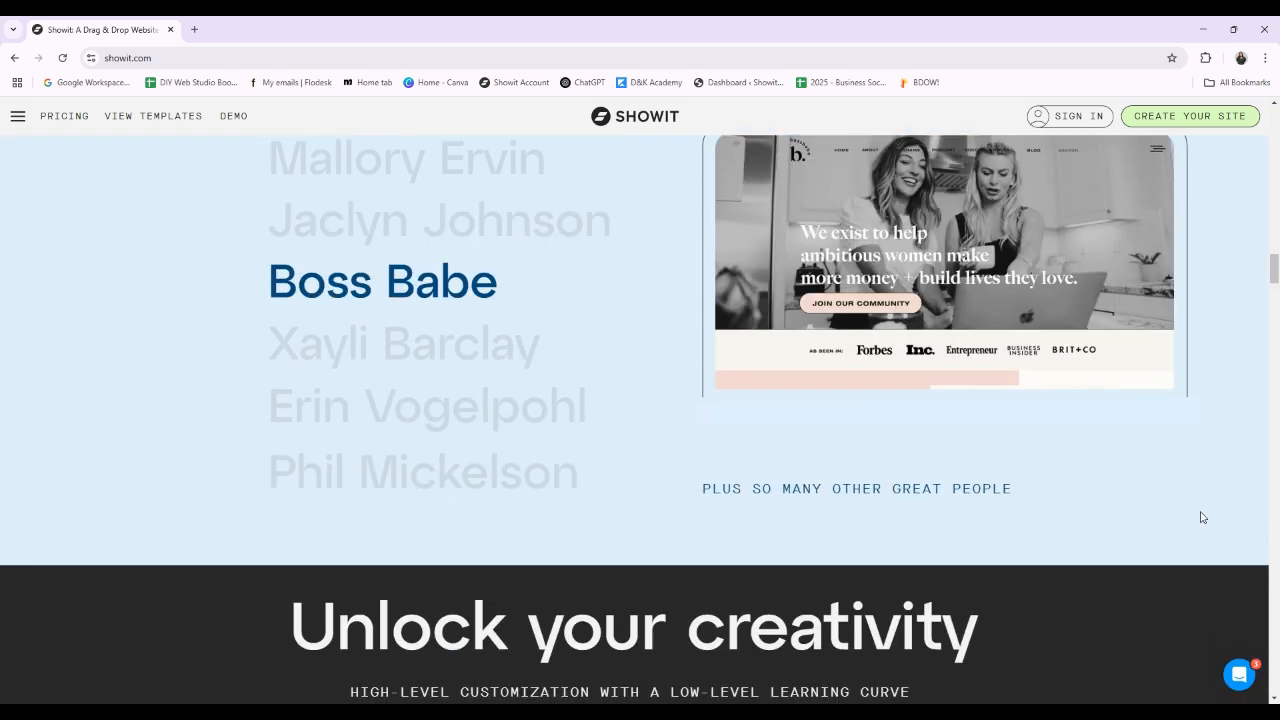
scroll(1201, 516, down, 3)
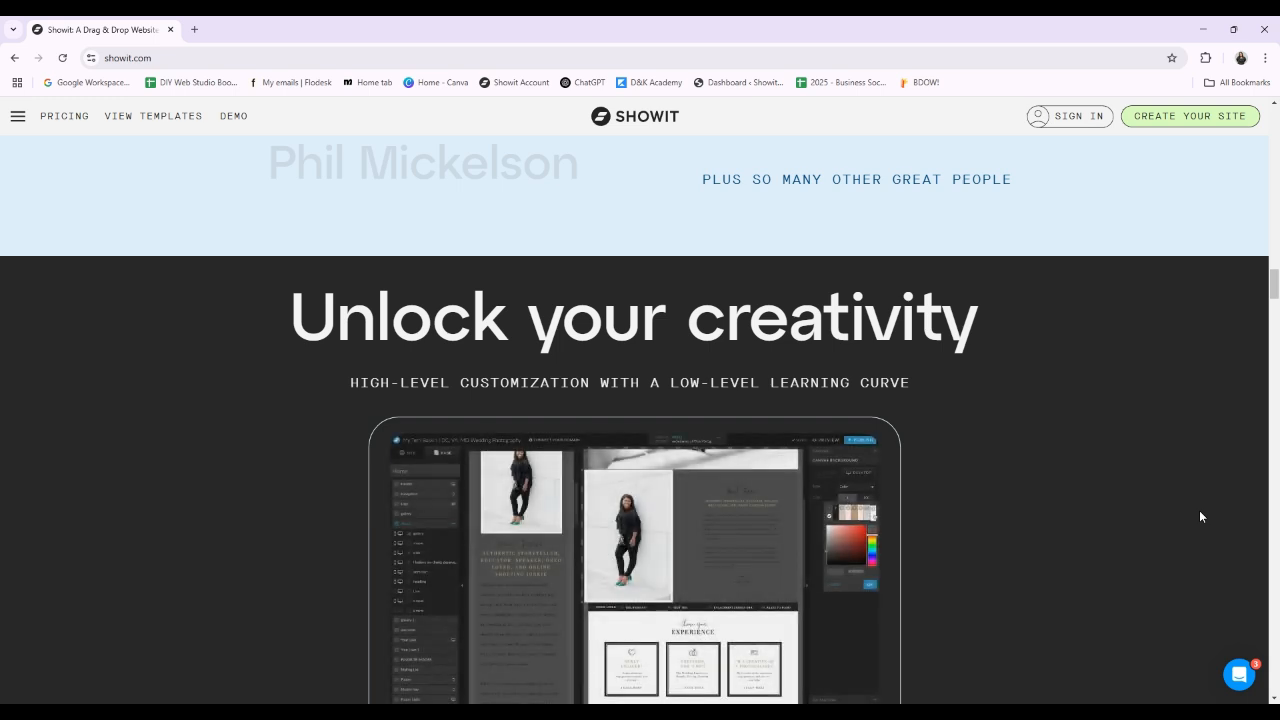
scroll(1199, 516, down, 1)
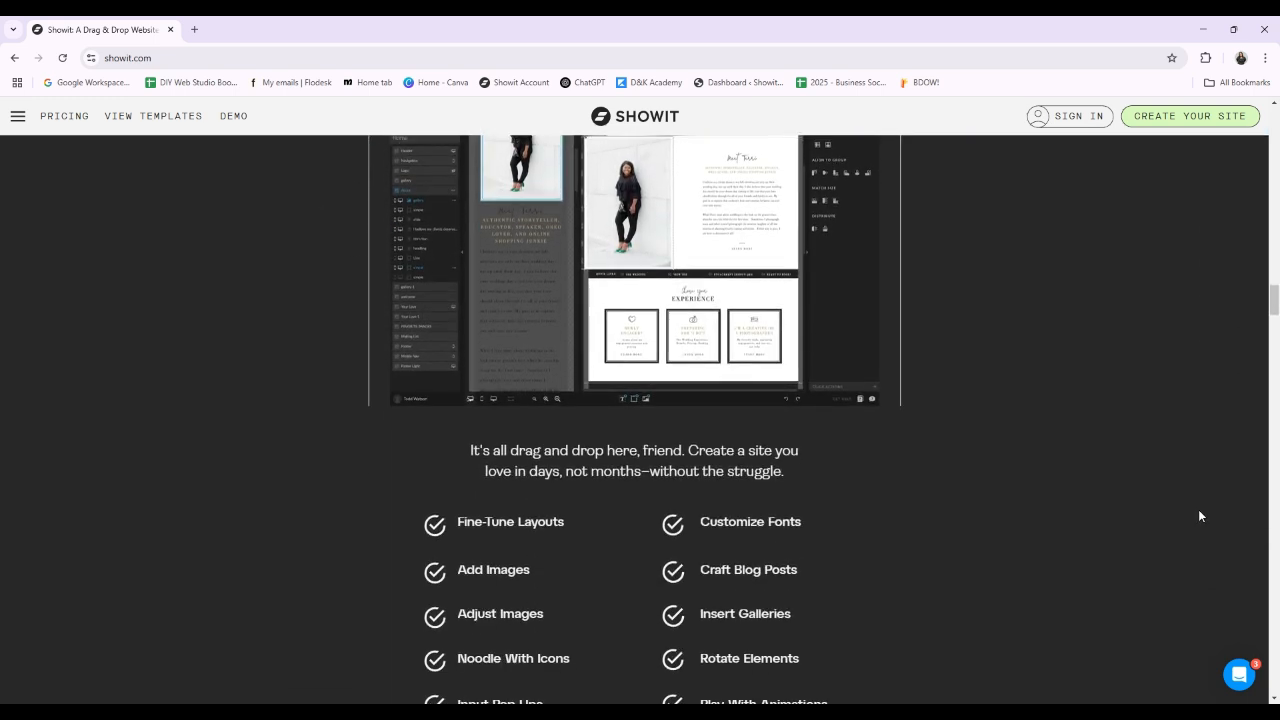
scroll(1197, 516, down, 4)
scroll(1195, 516, down, 3)
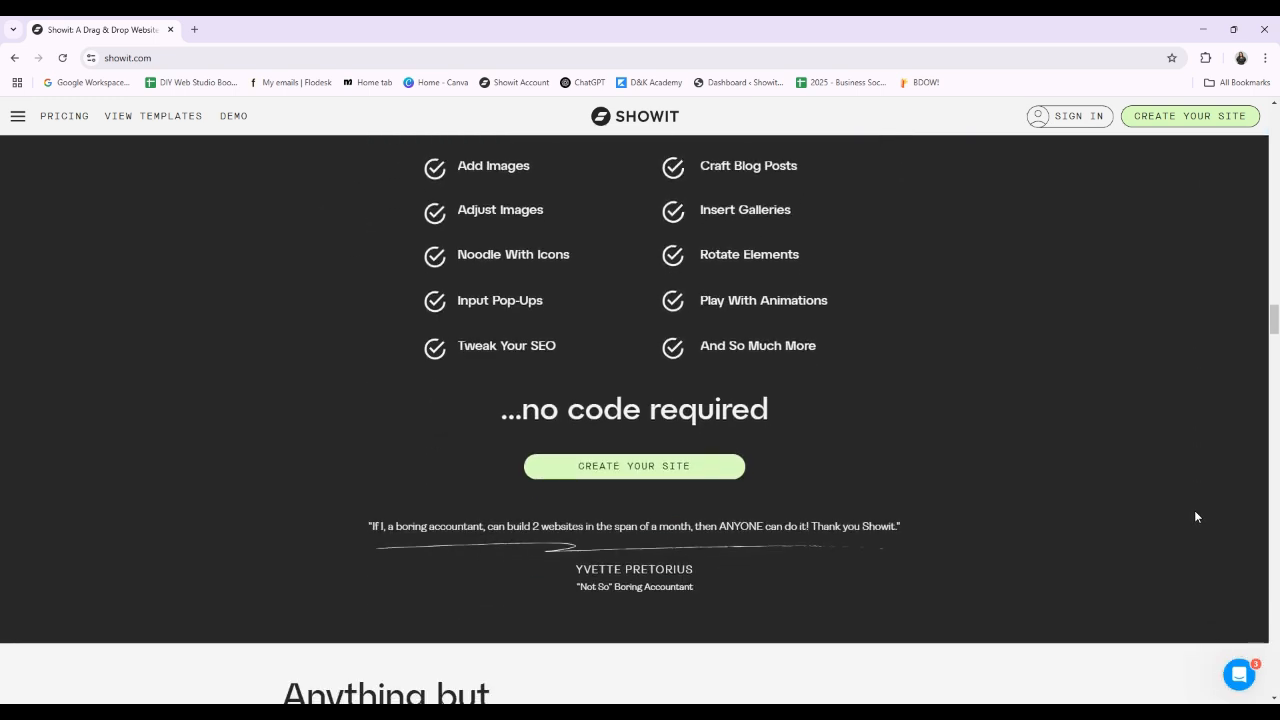
scroll(1183, 540, down, 1)
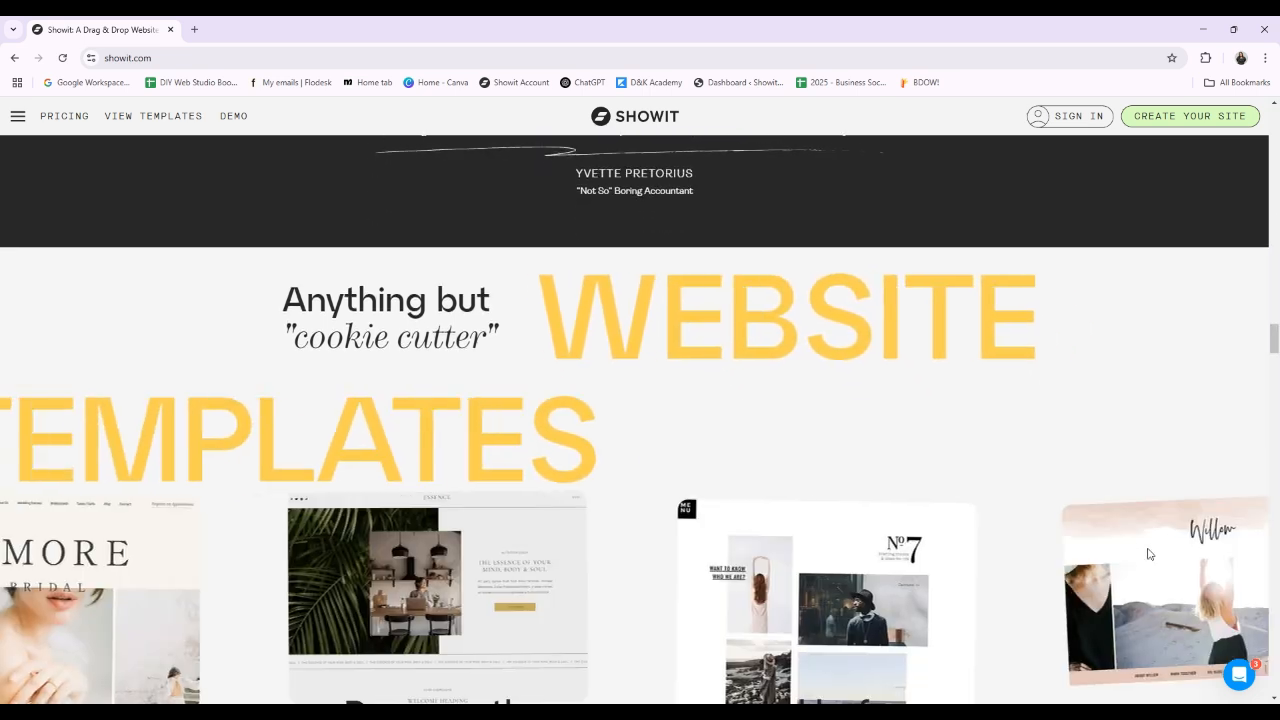
scroll(1150, 520, down, 1)
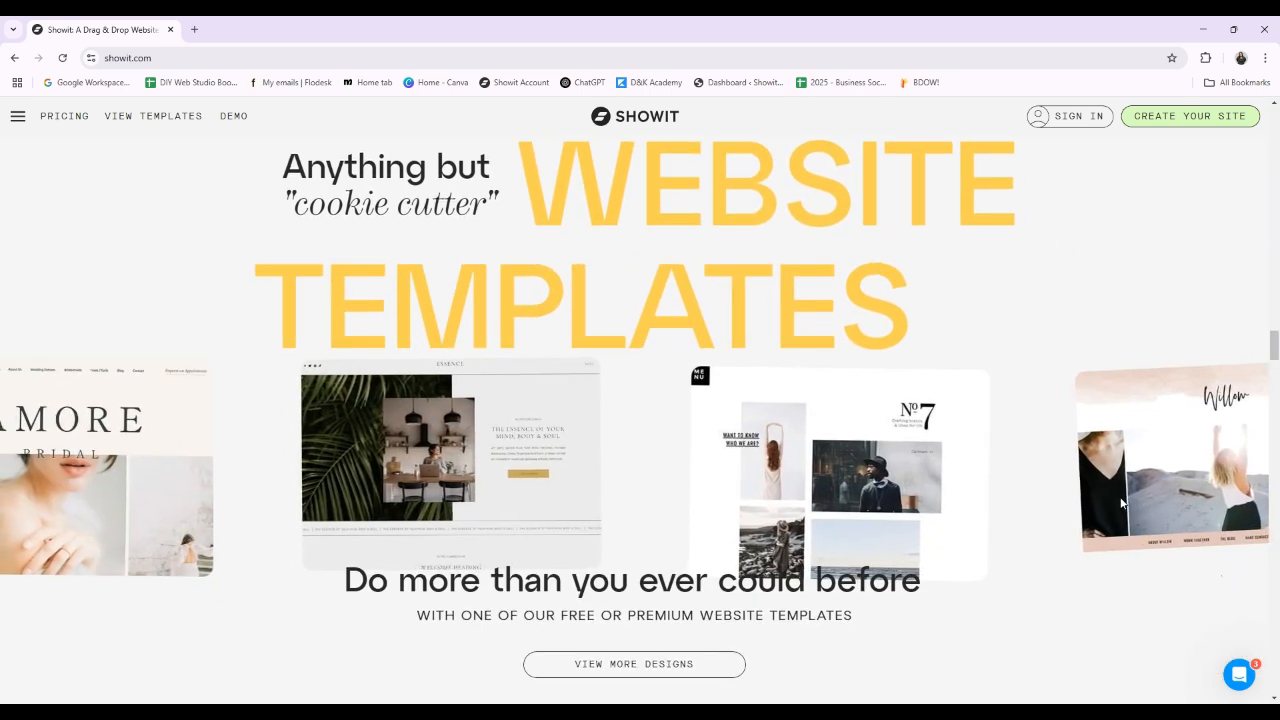
scroll(1118, 500, down, 2)
scroll(1104, 490, down, 5)
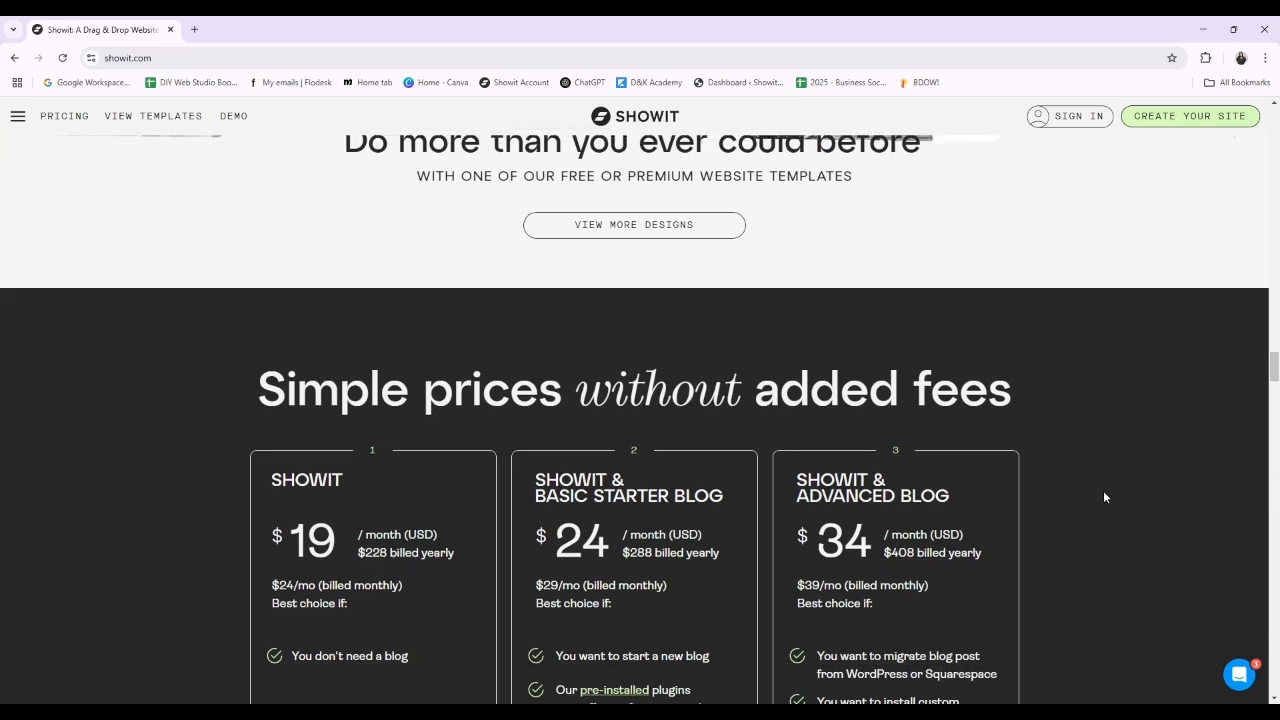
scroll(1155, 504, down, 7)
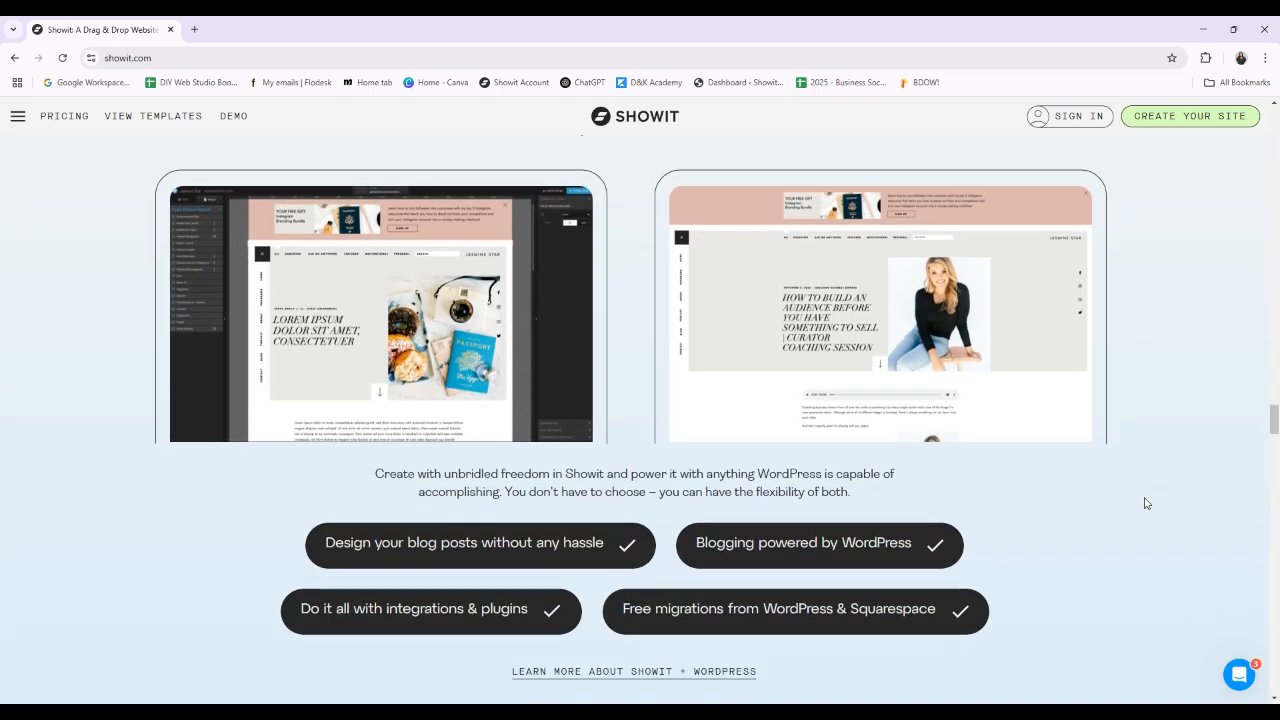
scroll(1141, 500, down, 4)
scroll(1138, 502, down, 8)
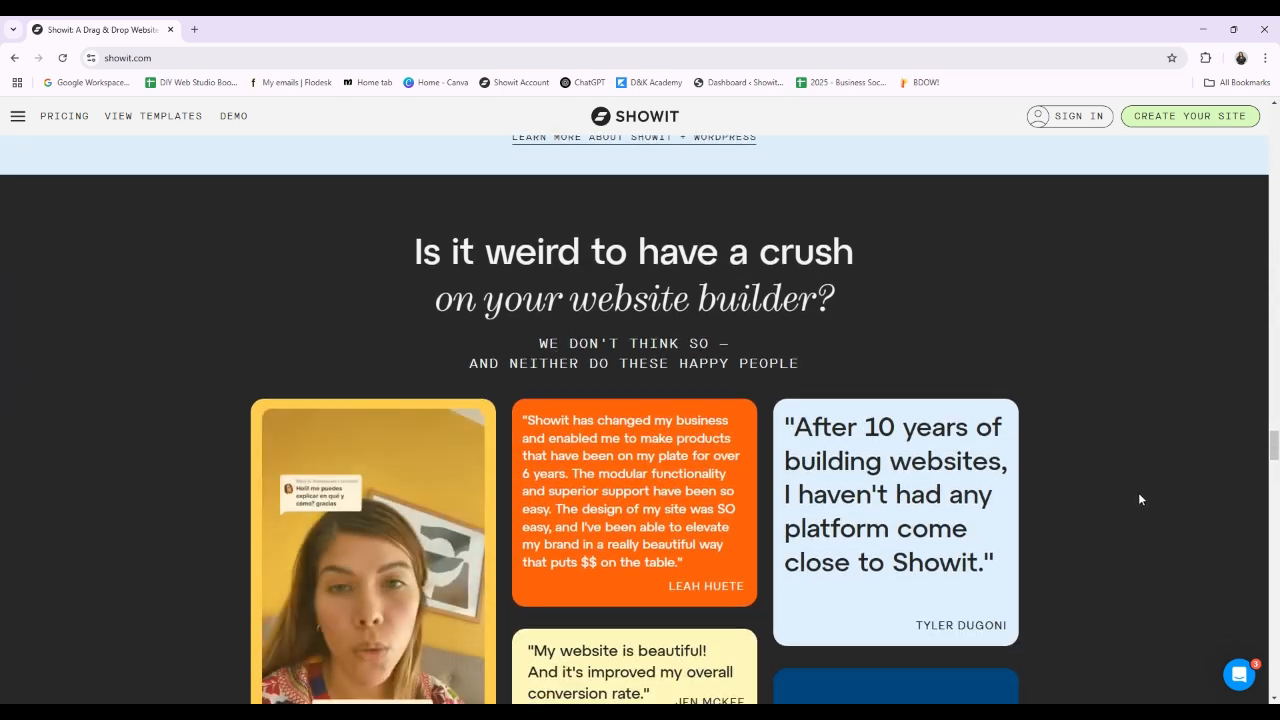
scroll(1135, 494, down, 5)
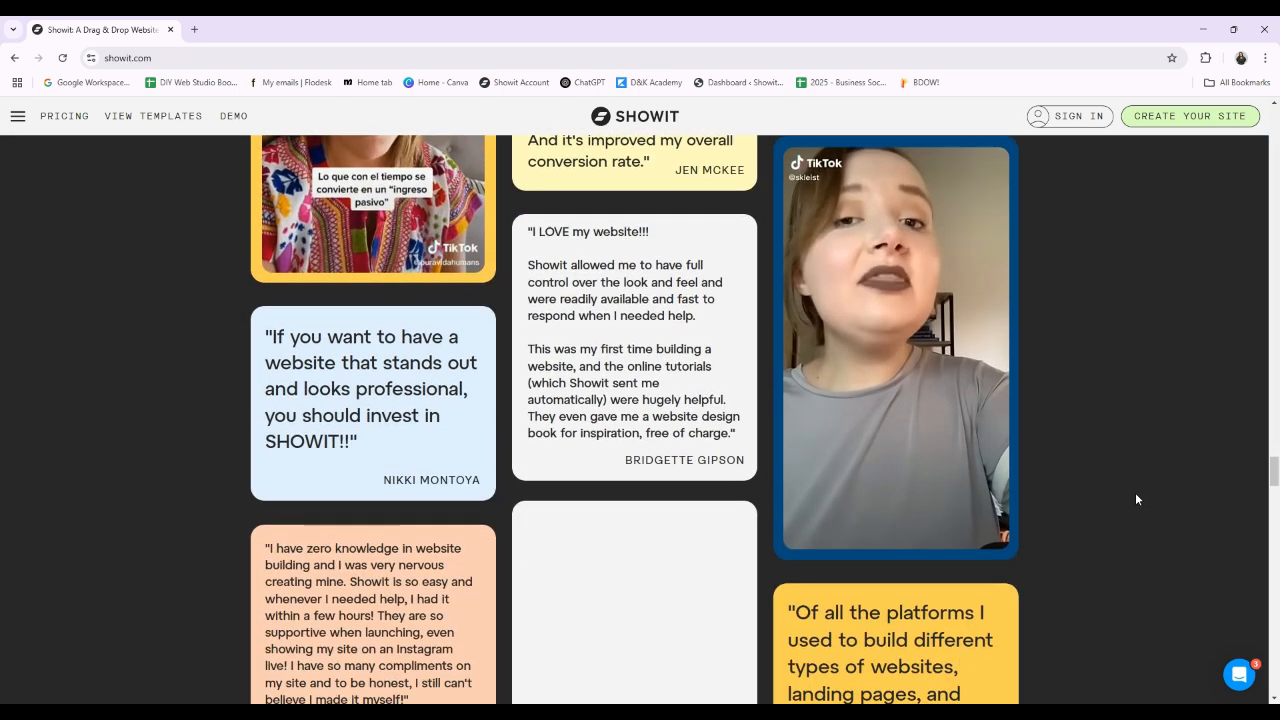
scroll(1135, 500, down, 7)
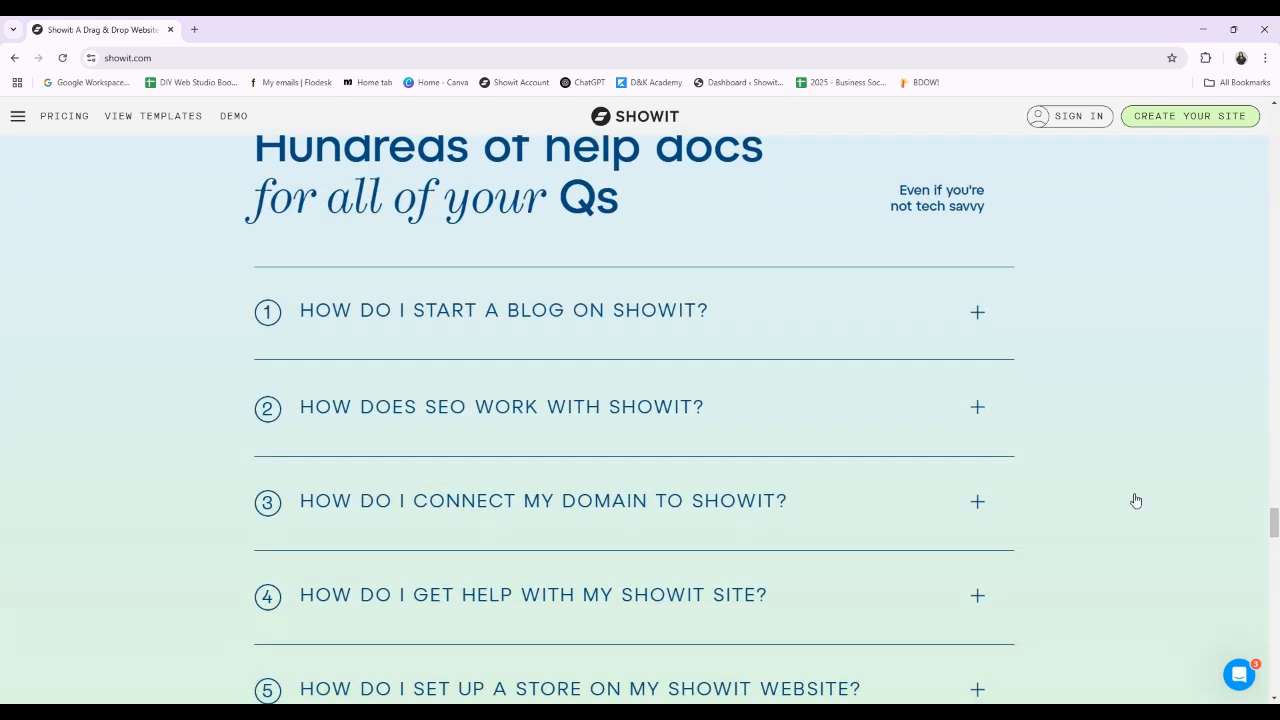
scroll(1135, 500, down, 7)
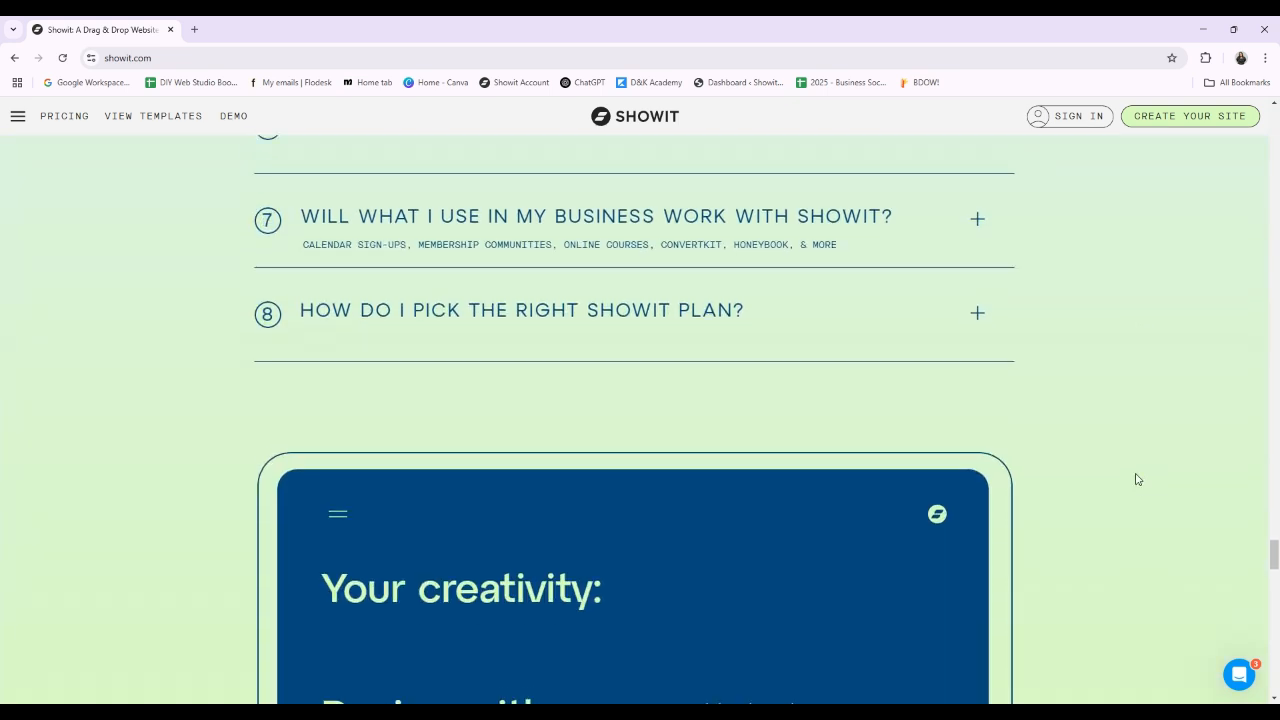
scroll(1136, 479, down, 10)
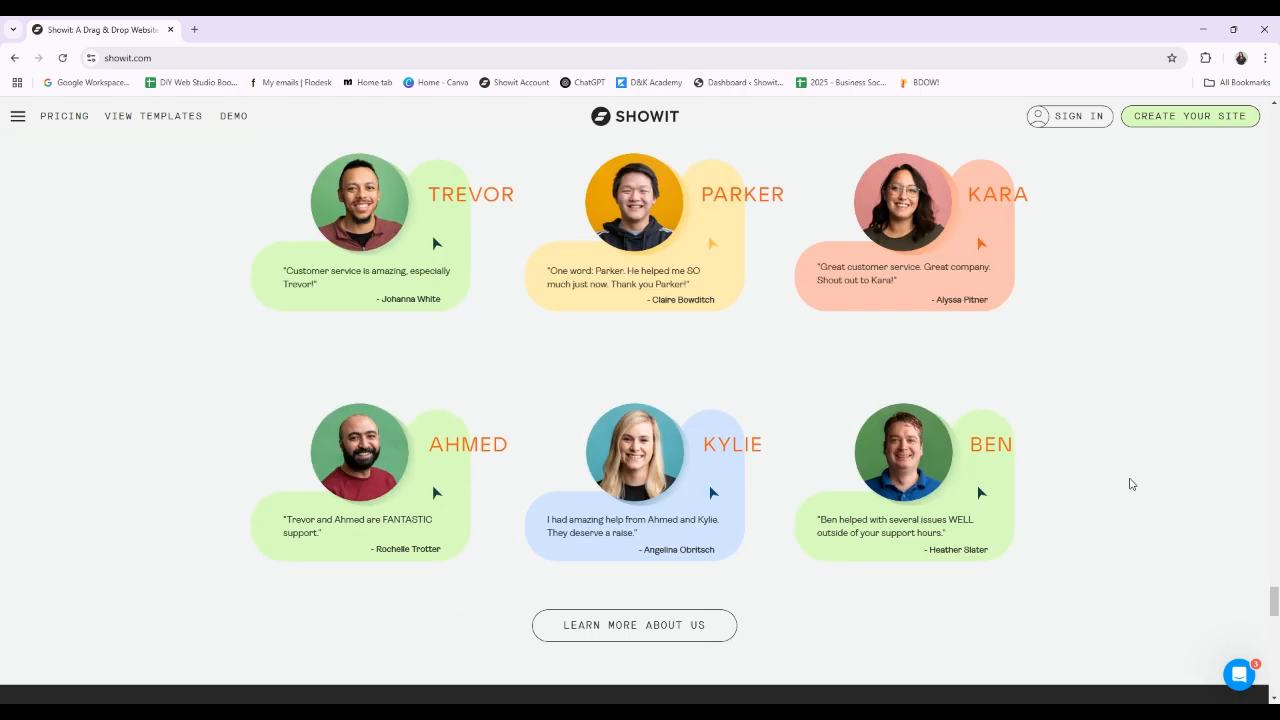
scroll(1128, 490, up, 10)
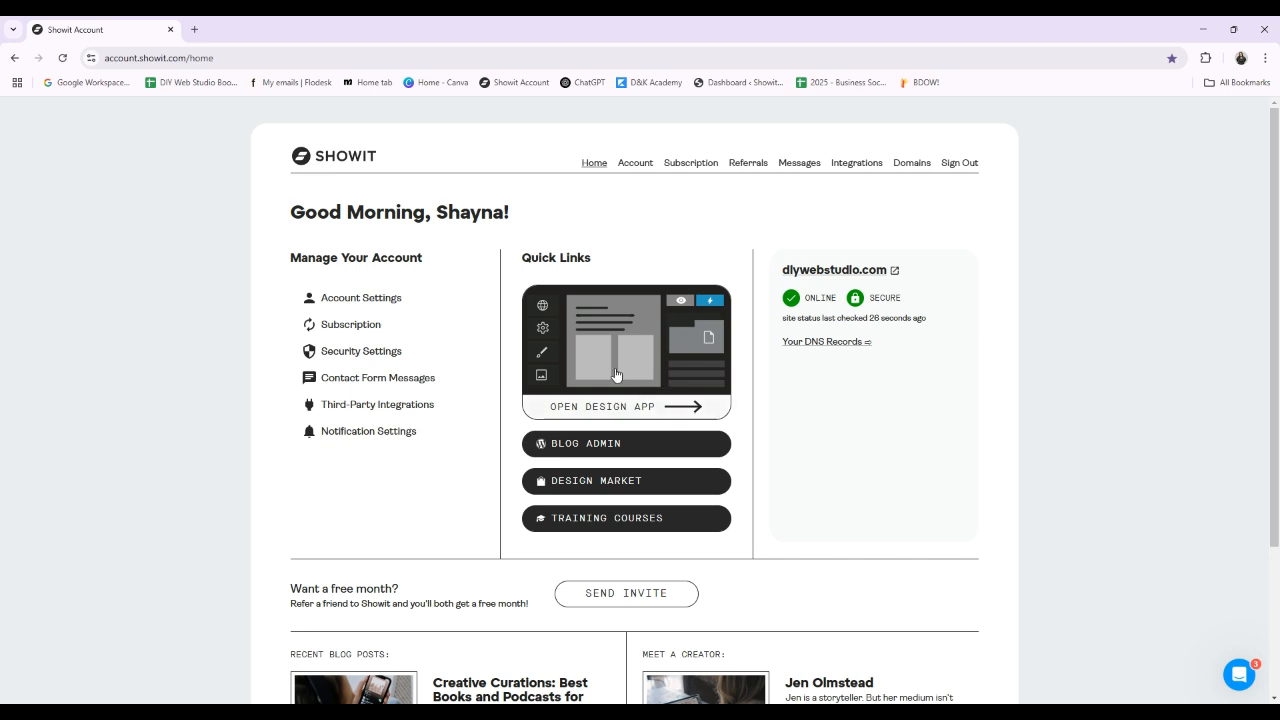
Step: Open the design app from the account home page and look over the sites available to edit
click(694, 374)
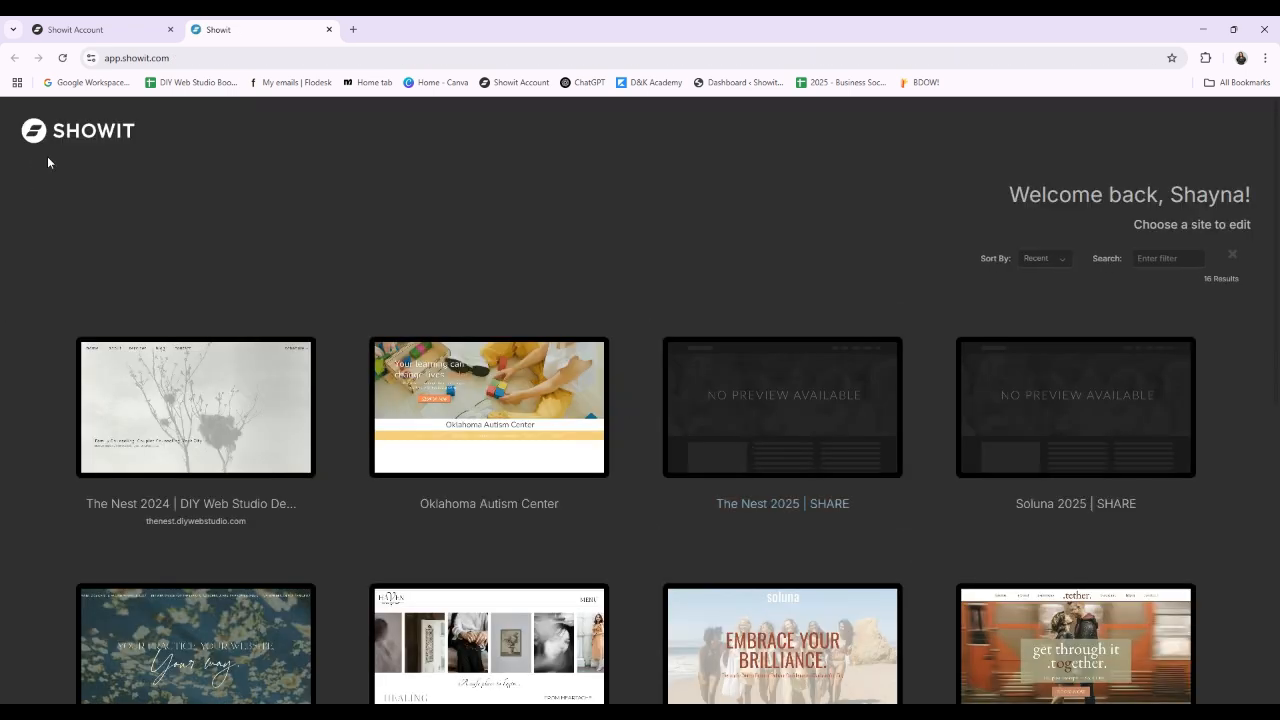
scroll(911, 240, down, 5)
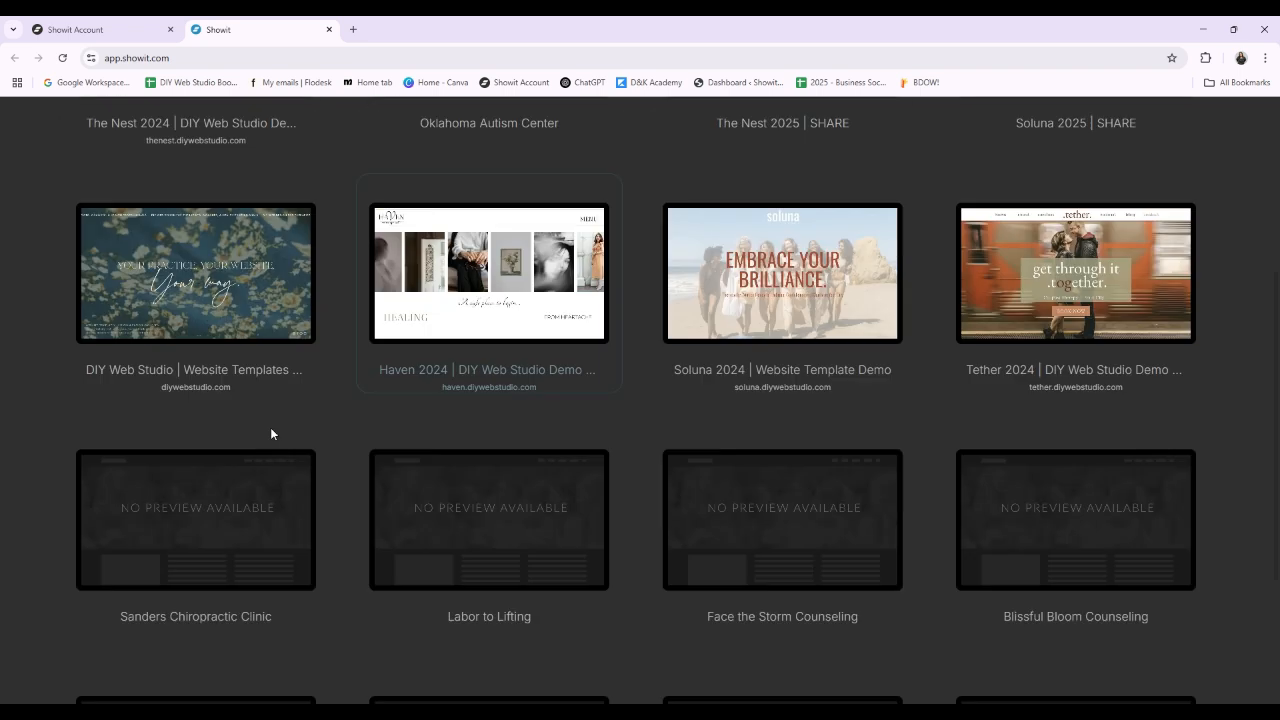
scroll(1118, 594, down, 1)
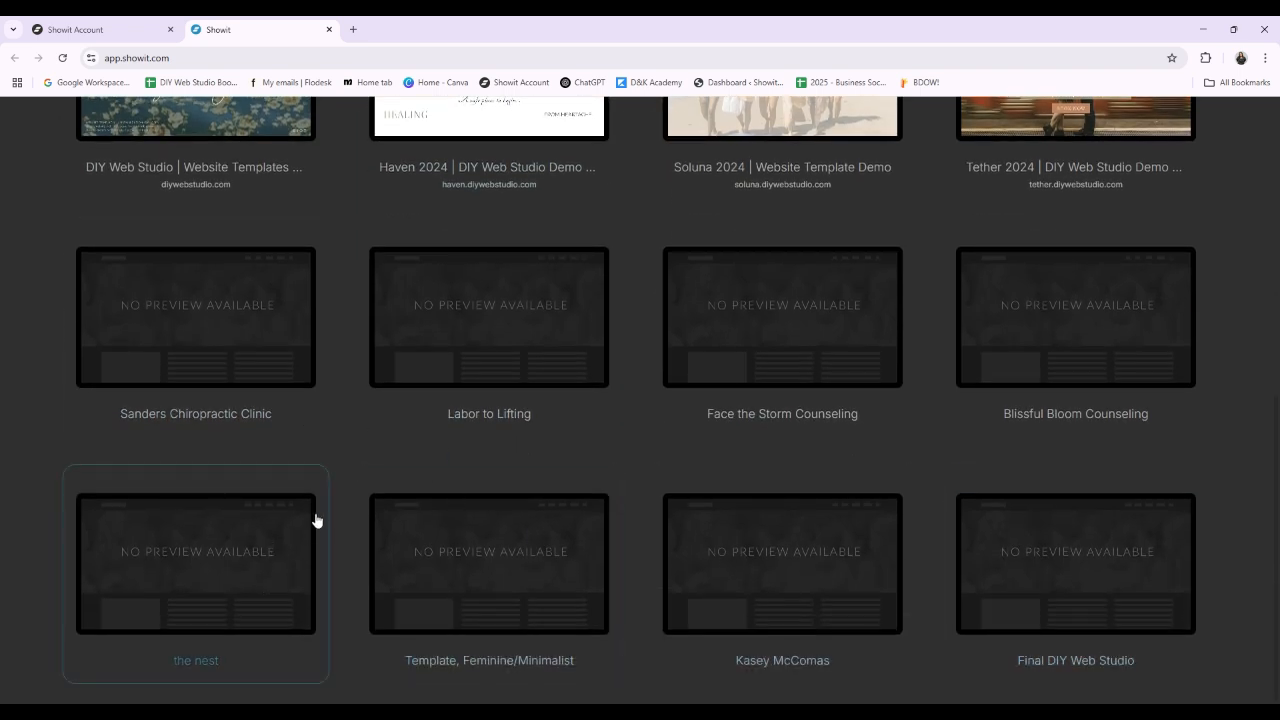
scroll(575, 450, up, 4)
scroll(575, 450, up, 3)
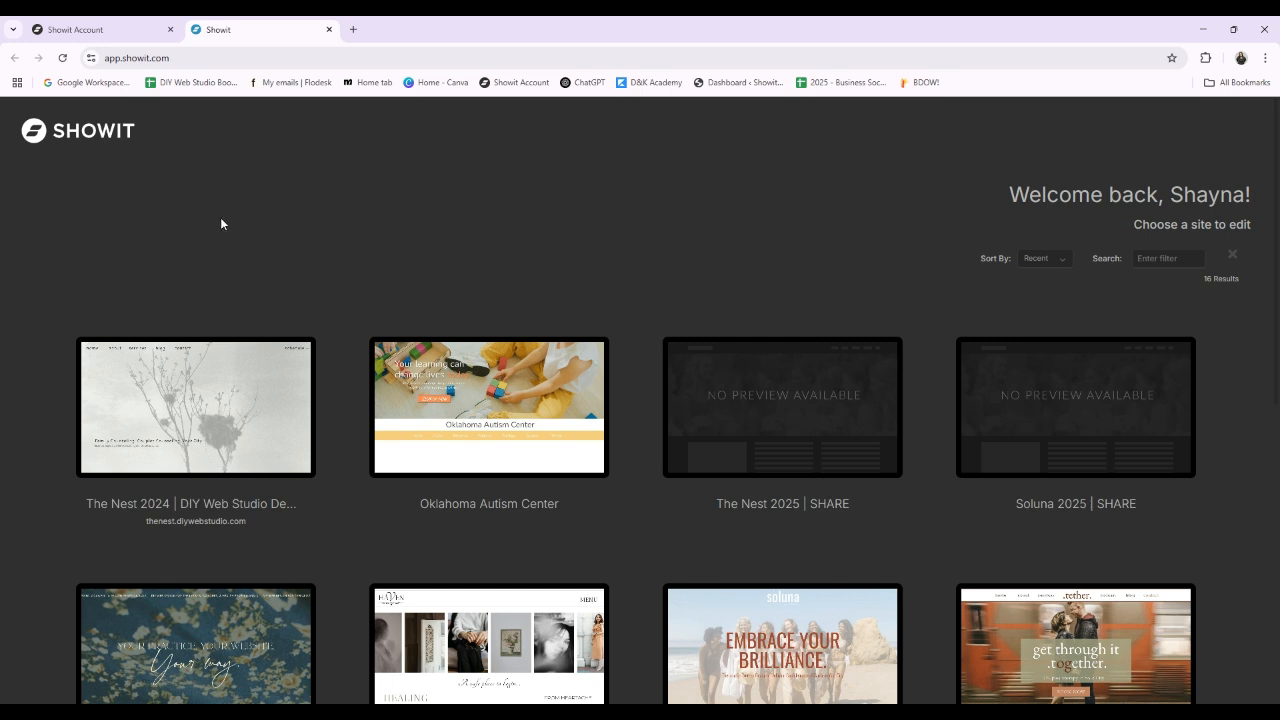
Step: Open The Nest 2024 | DIY Web Studio Demo Template for editing and zoom its Home page out two levels
click(196, 447)
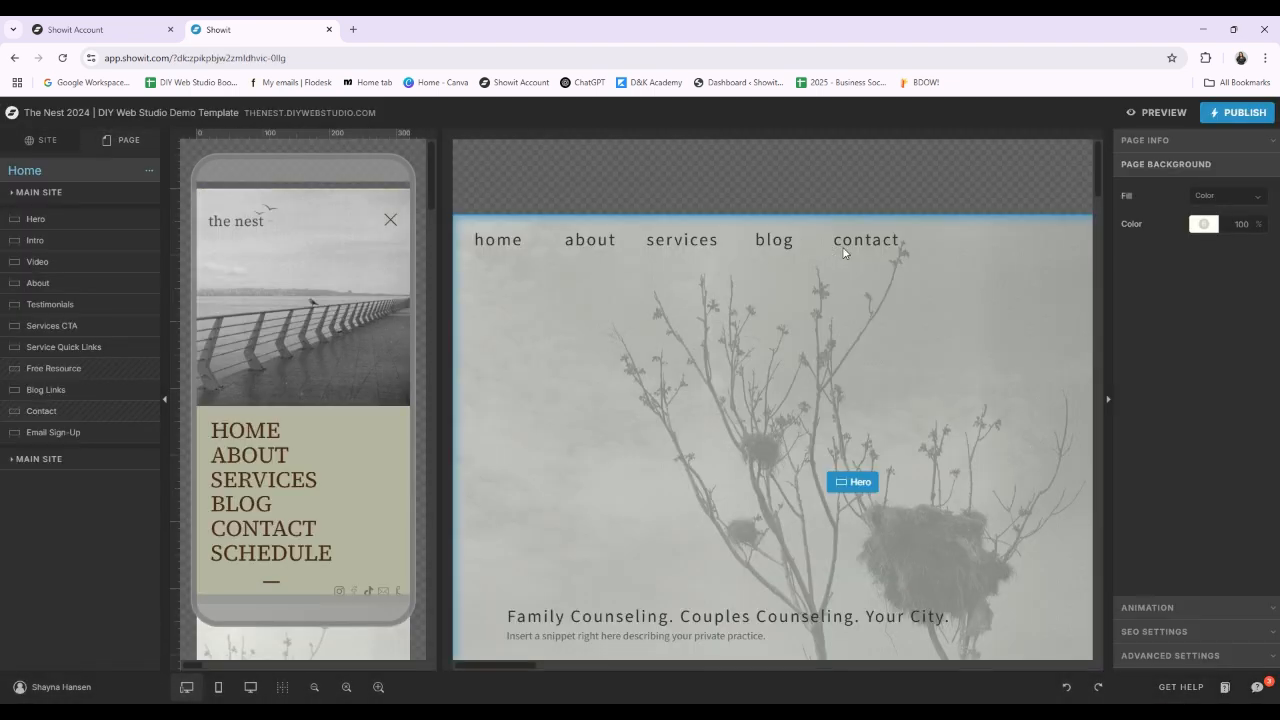
click(851, 440)
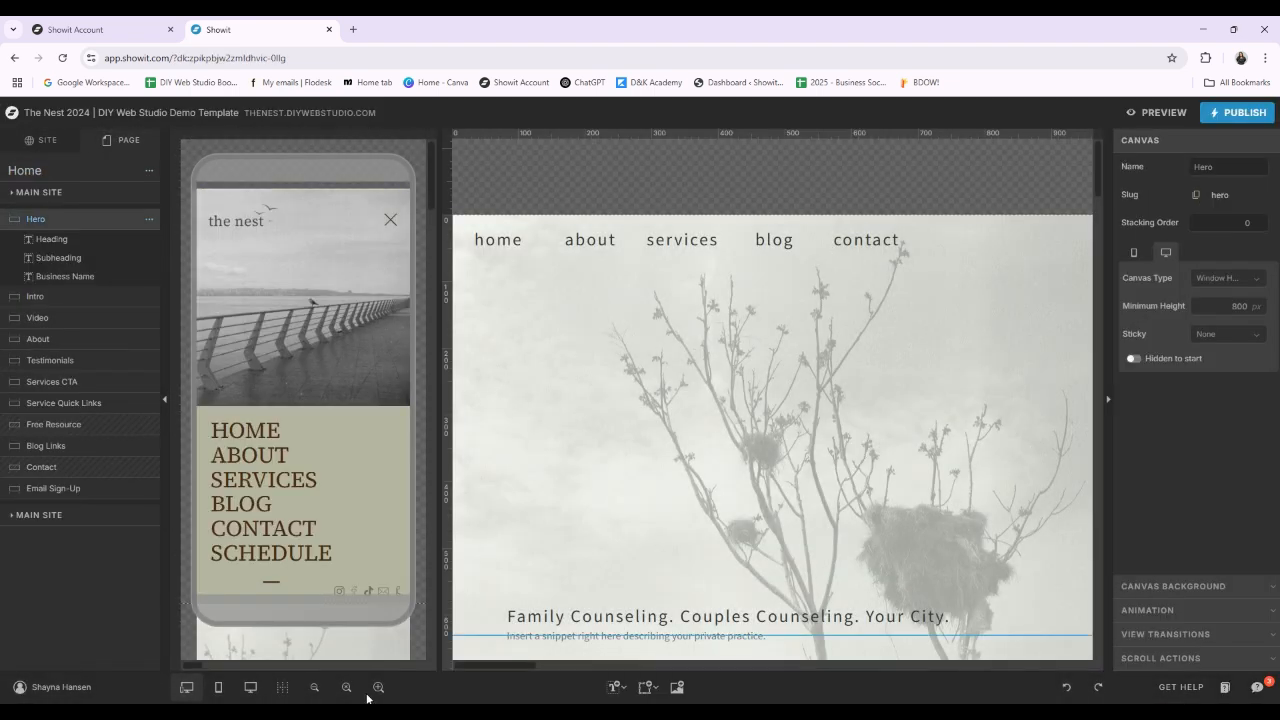
click(315, 687)
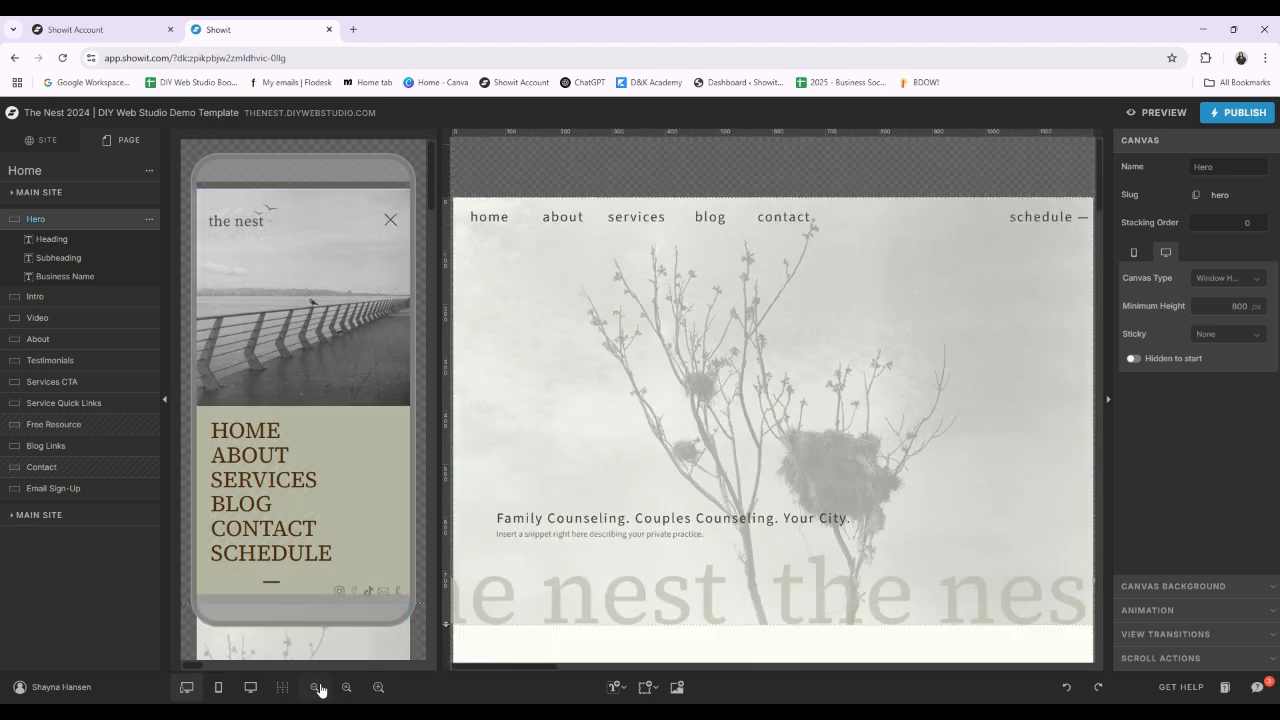
click(317, 688)
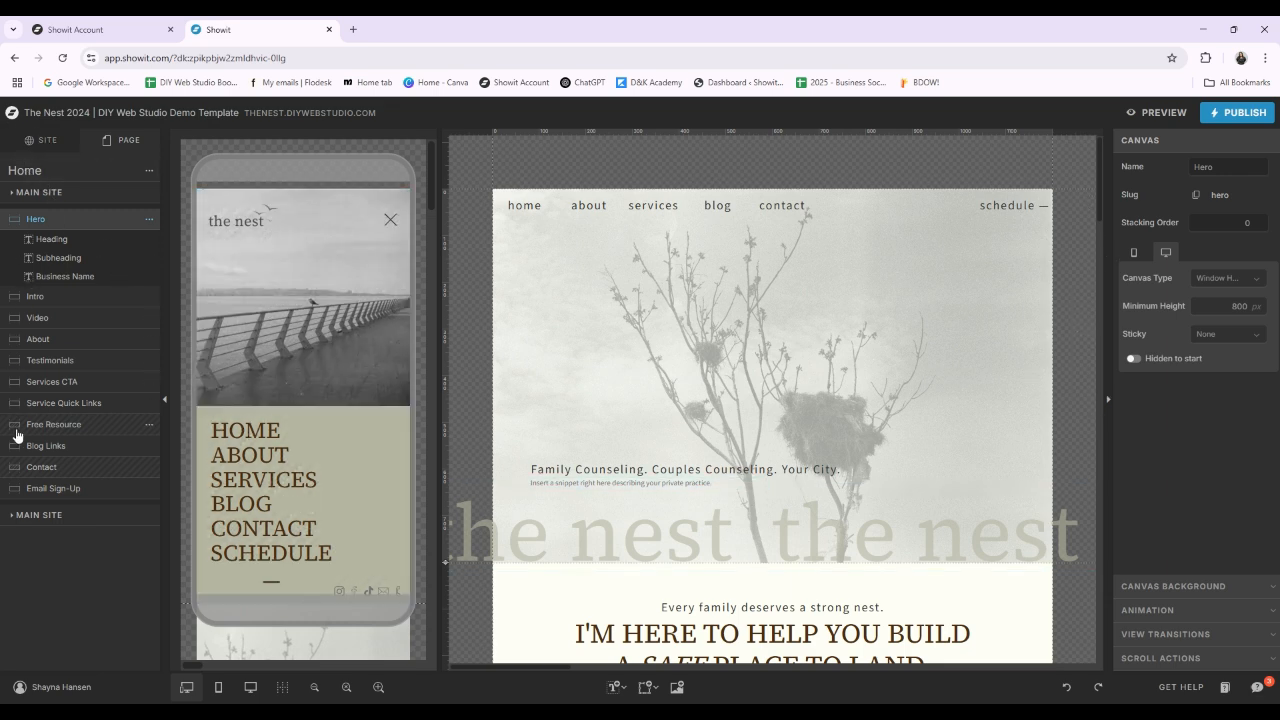
Step: Compare the site-wide and Home page structures, and review the site's pages, blog templates, site canvases and canvas set
click(70, 142)
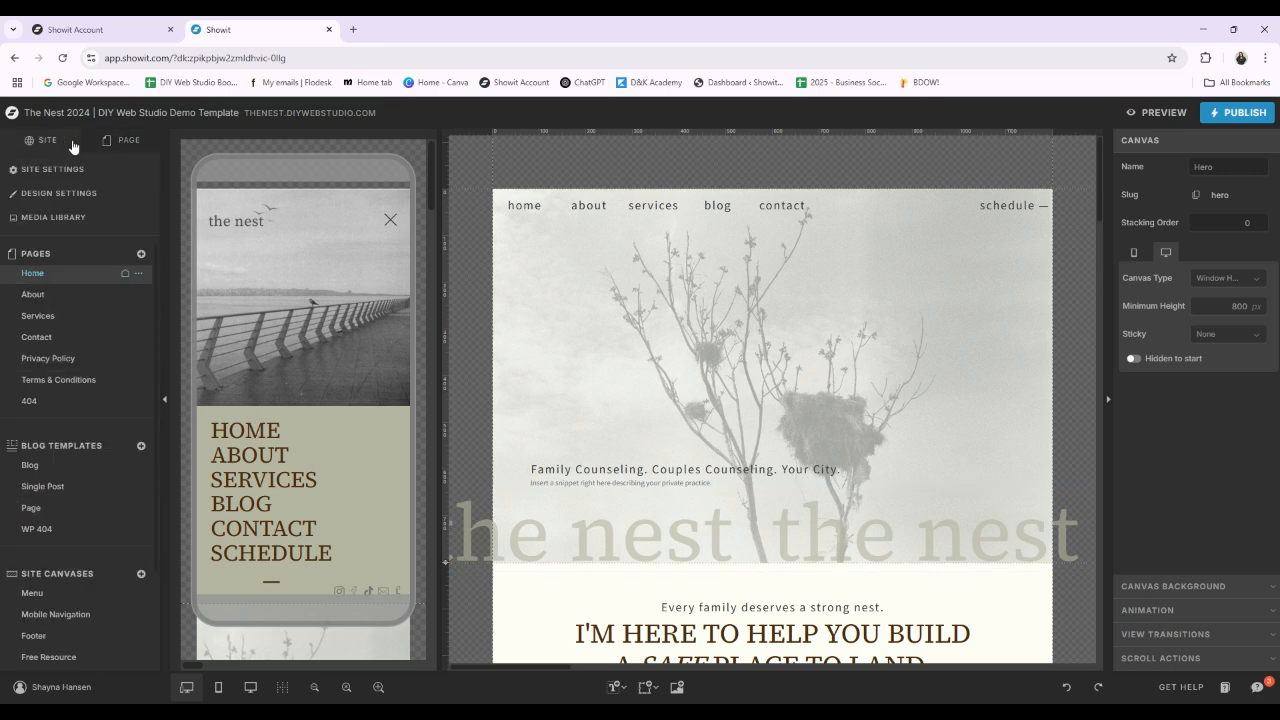
click(130, 143)
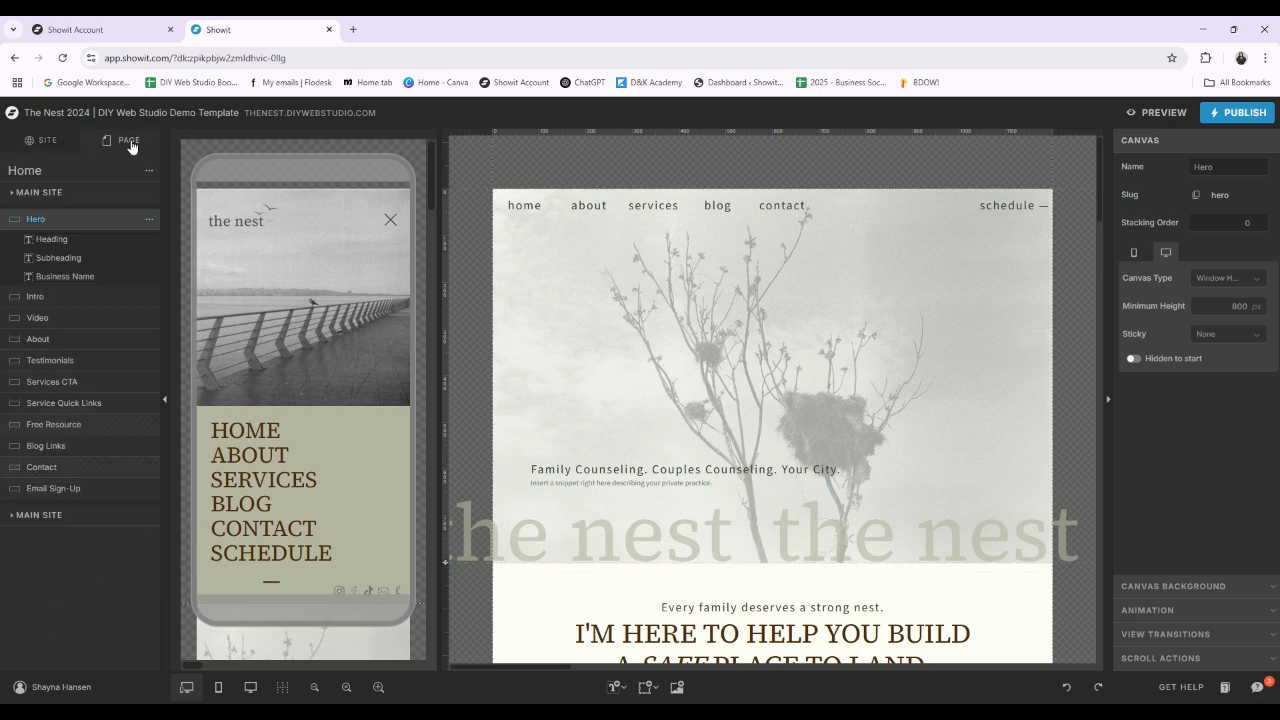
click(48, 146)
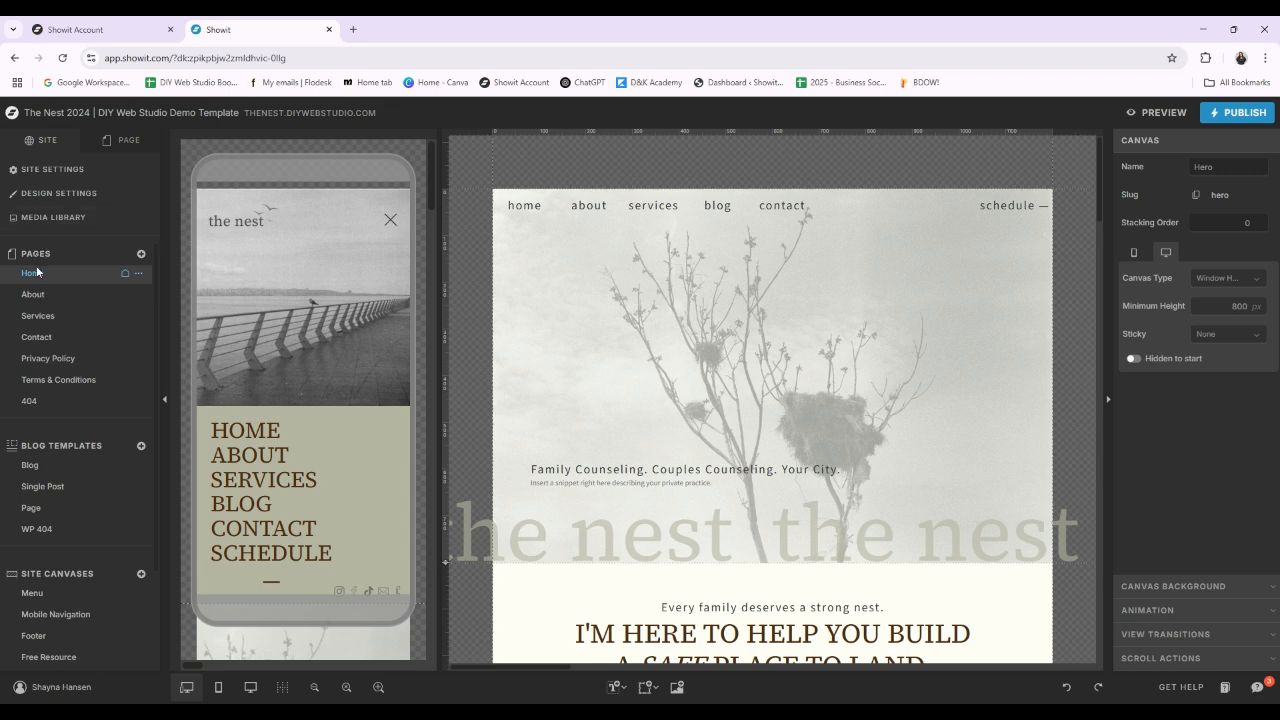
scroll(58, 462, down, 1)
scroll(60, 458, down, 3)
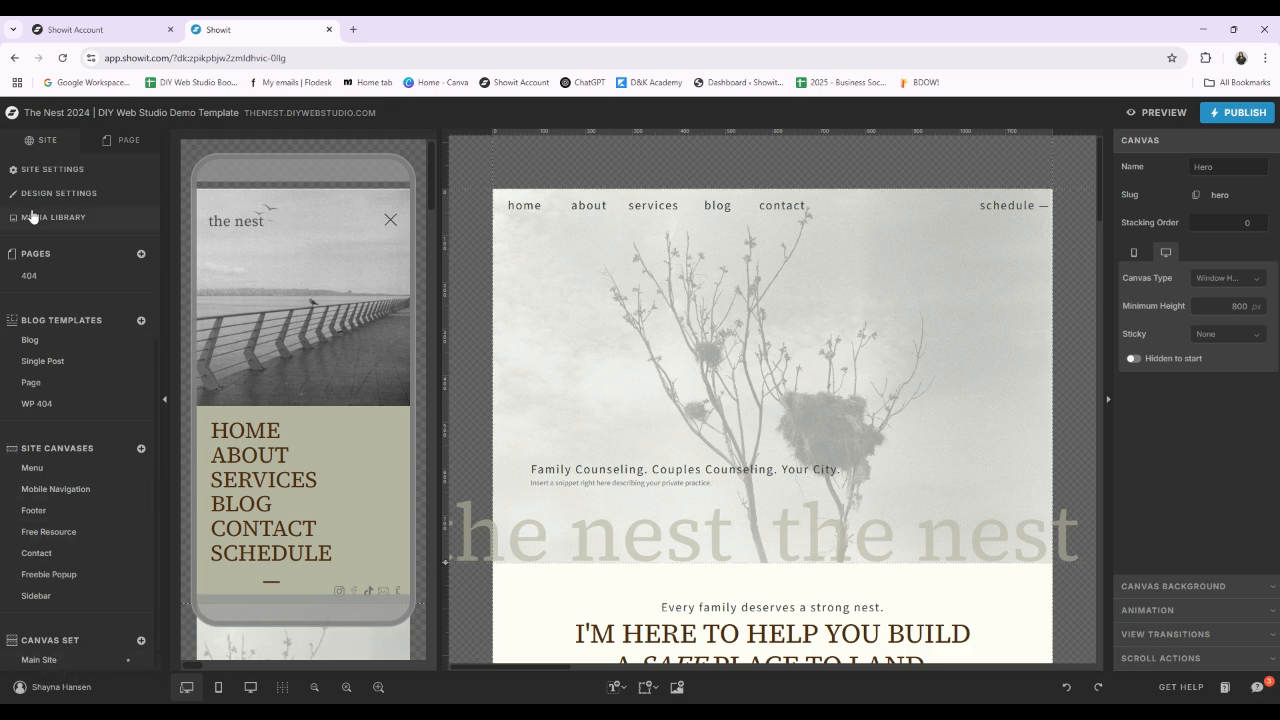
Step: Review the site settings, including the favicon, site name, language, custom domain and vanity URL slug, without changing them
click(27, 178)
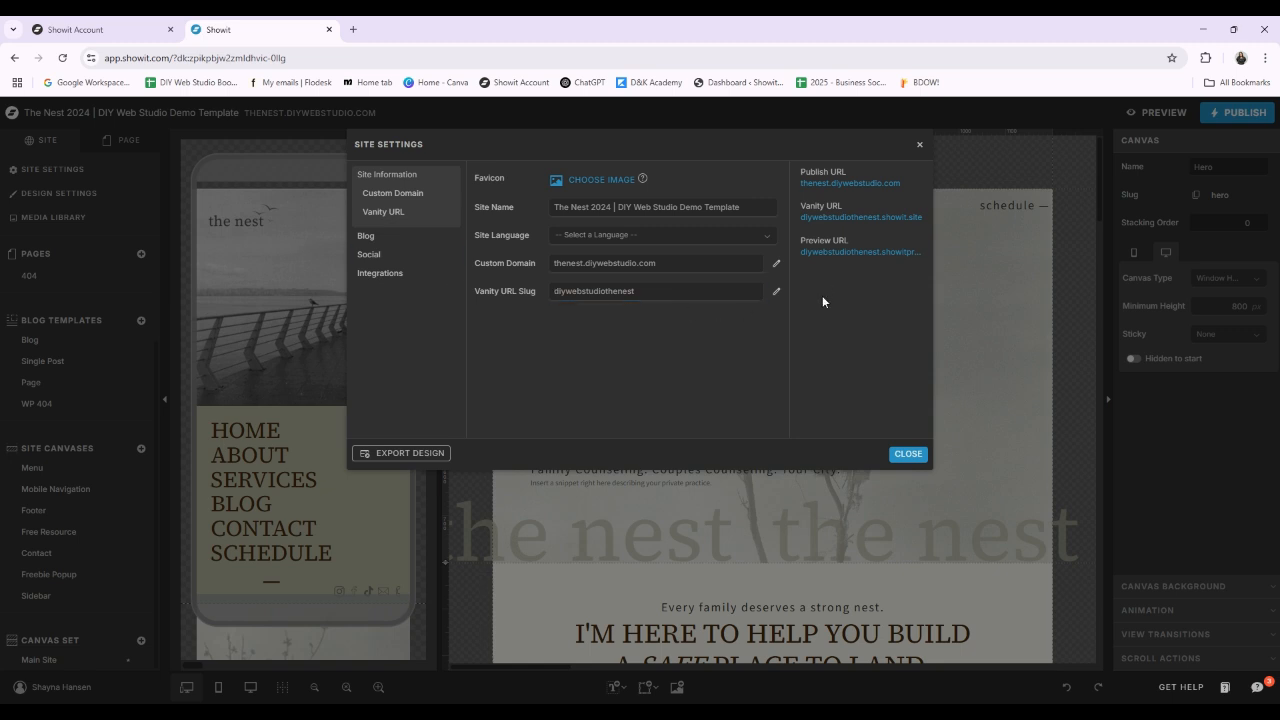
click(575, 207)
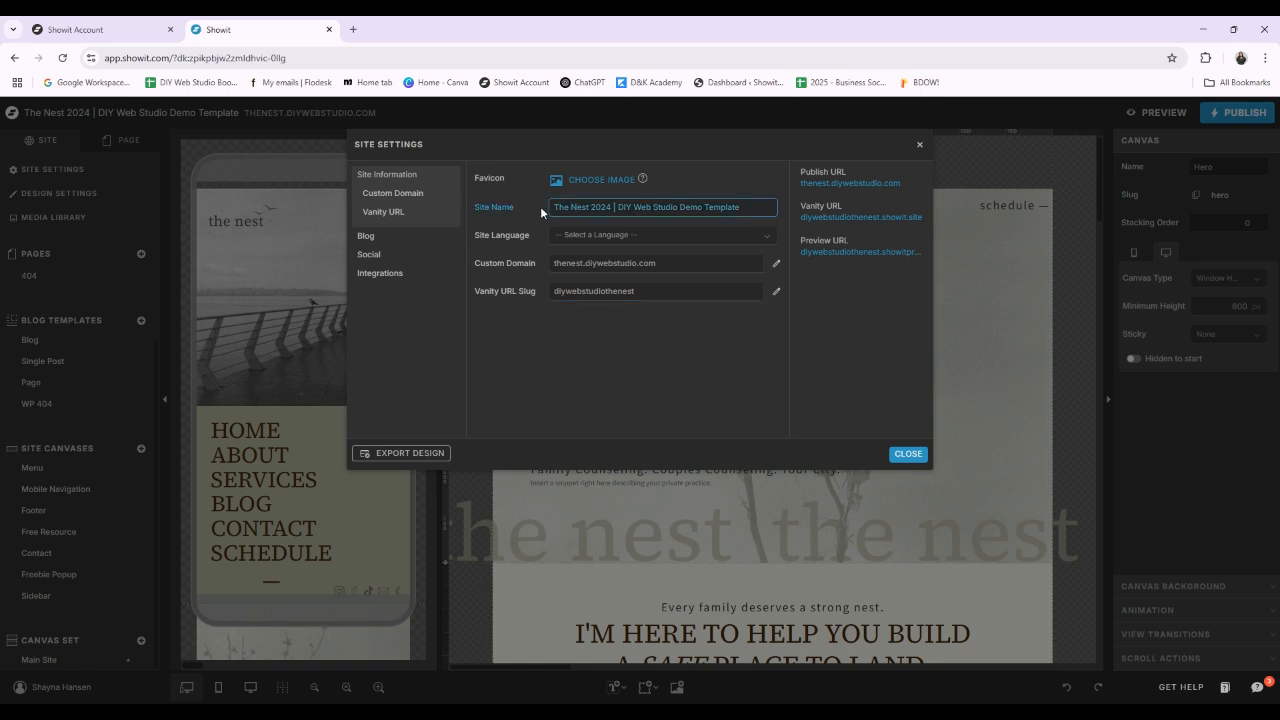
drag(556, 206, 775, 222)
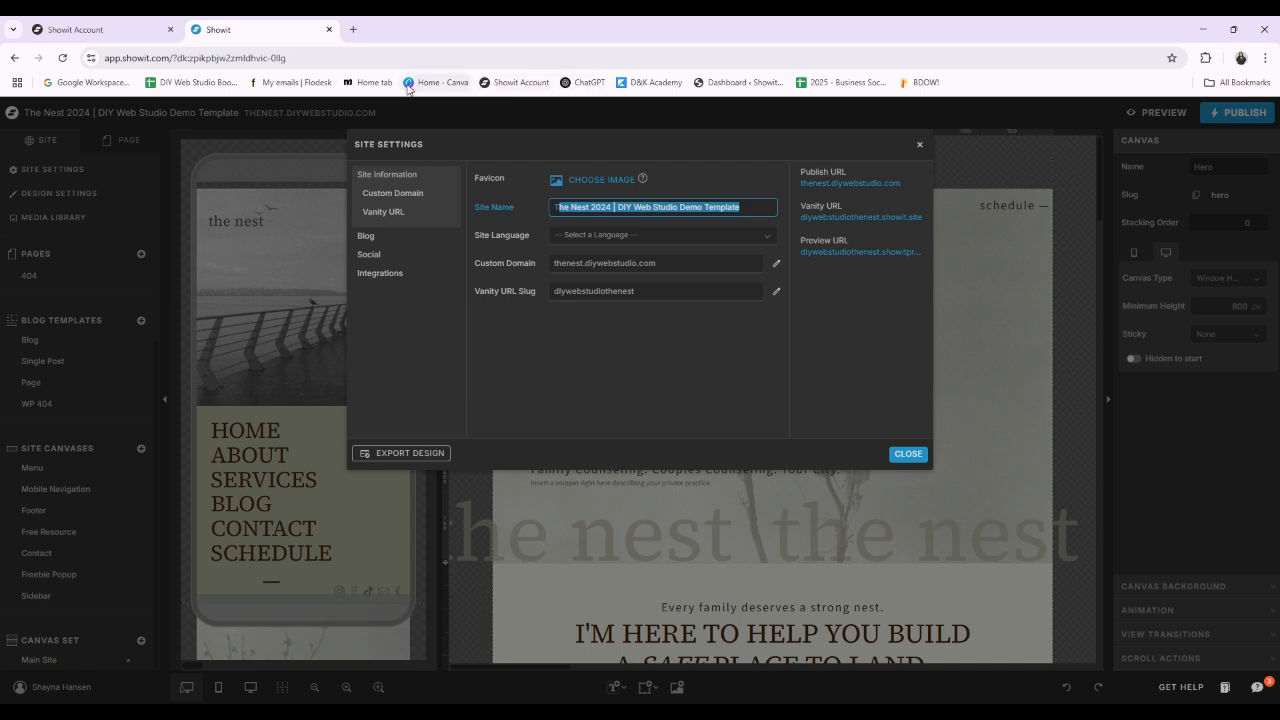
click(670, 402)
click(907, 455)
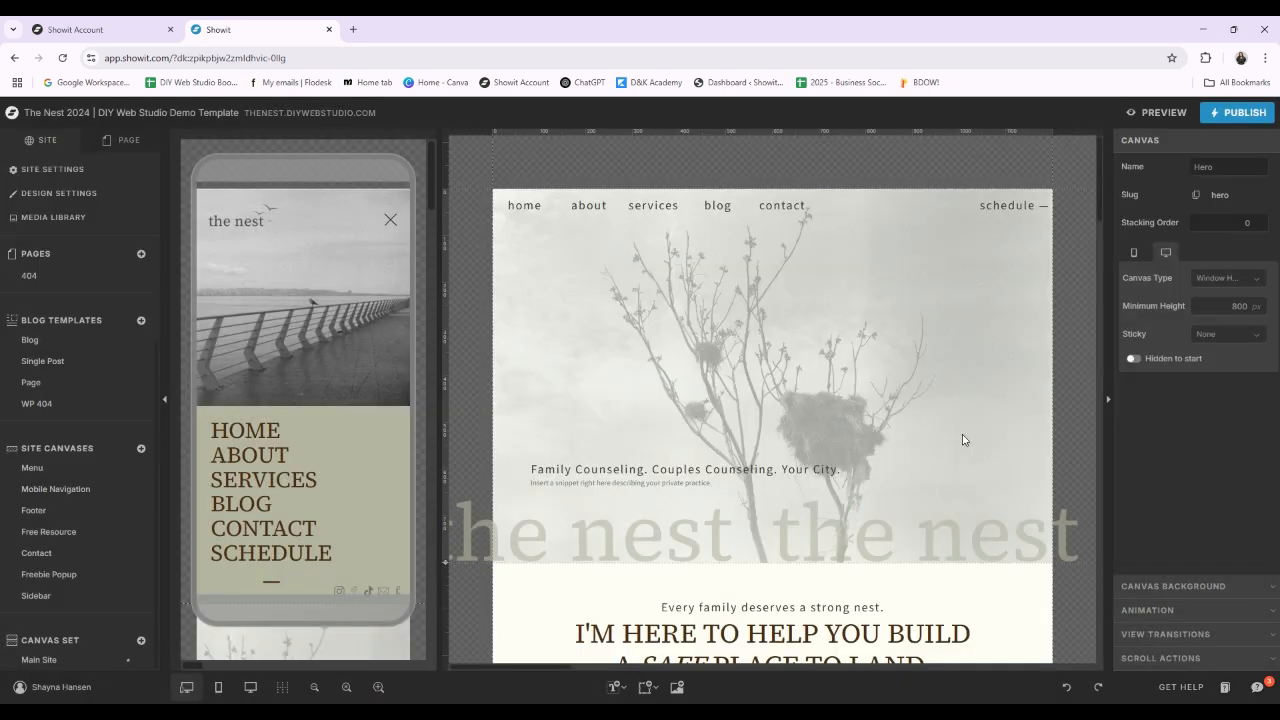
Step: Review the site's fonts, color palette and title, heading and subheading type styles, and save the design settings
click(33, 194)
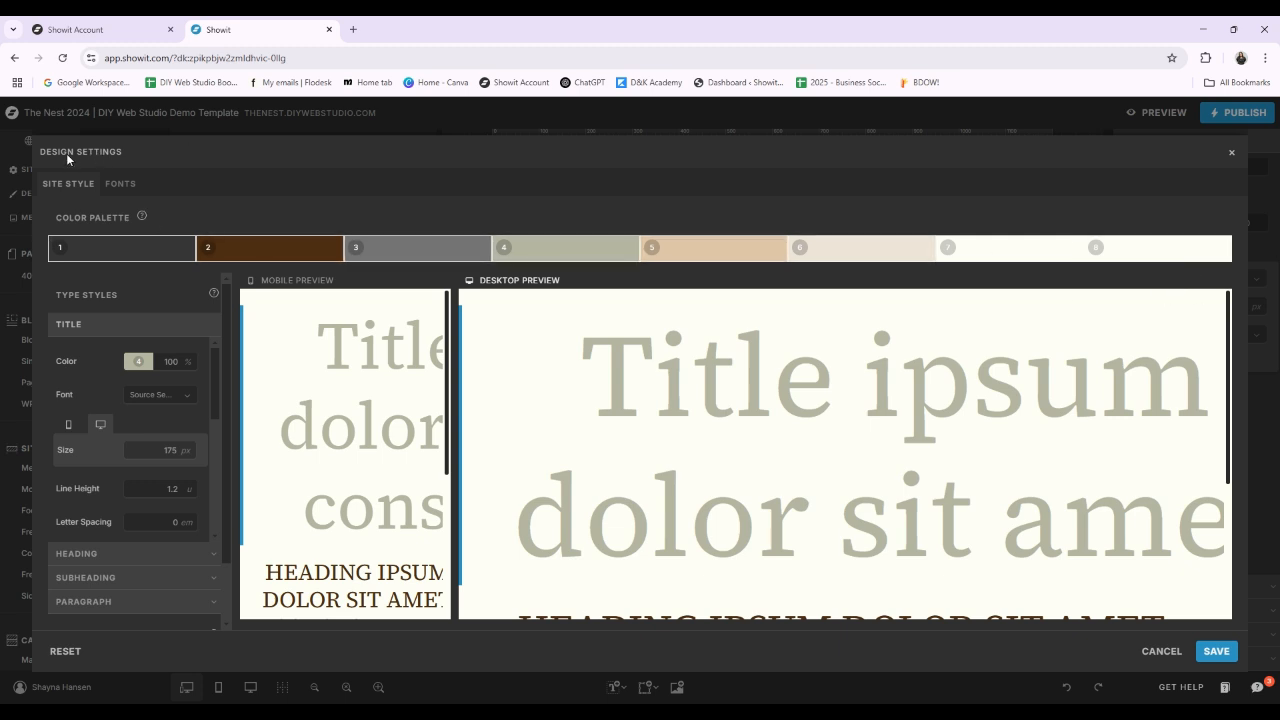
click(121, 186)
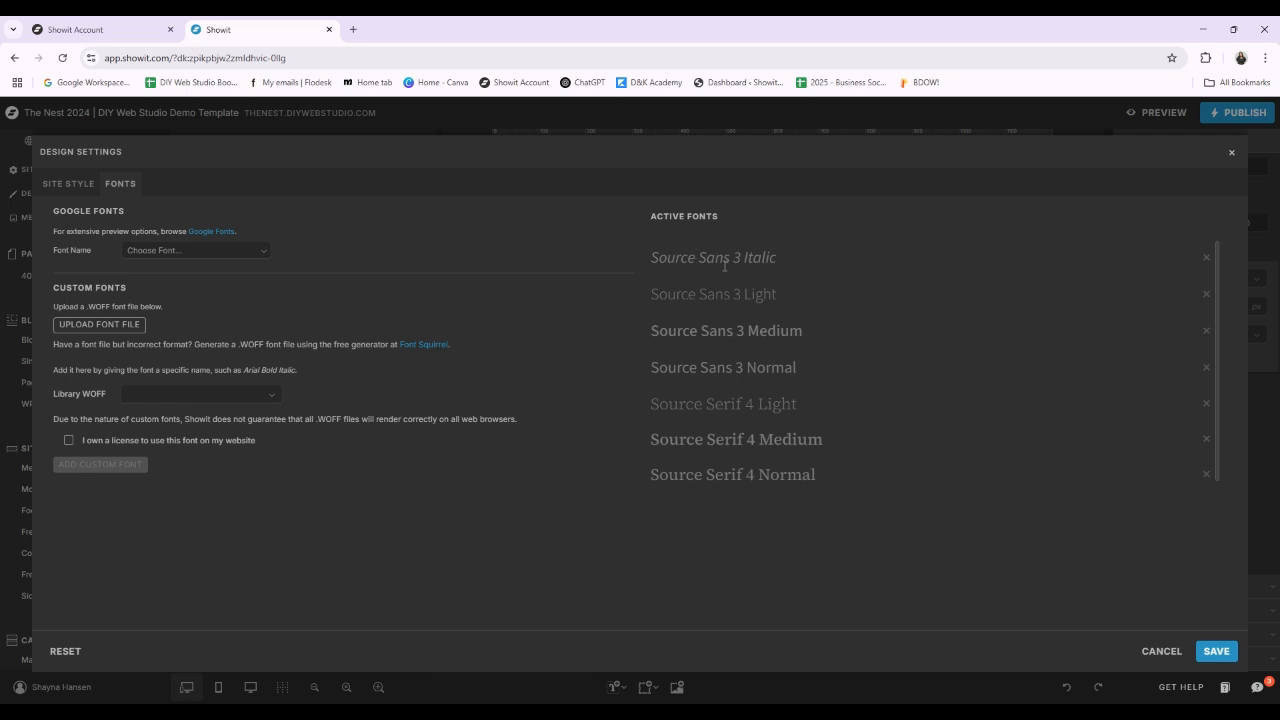
click(59, 184)
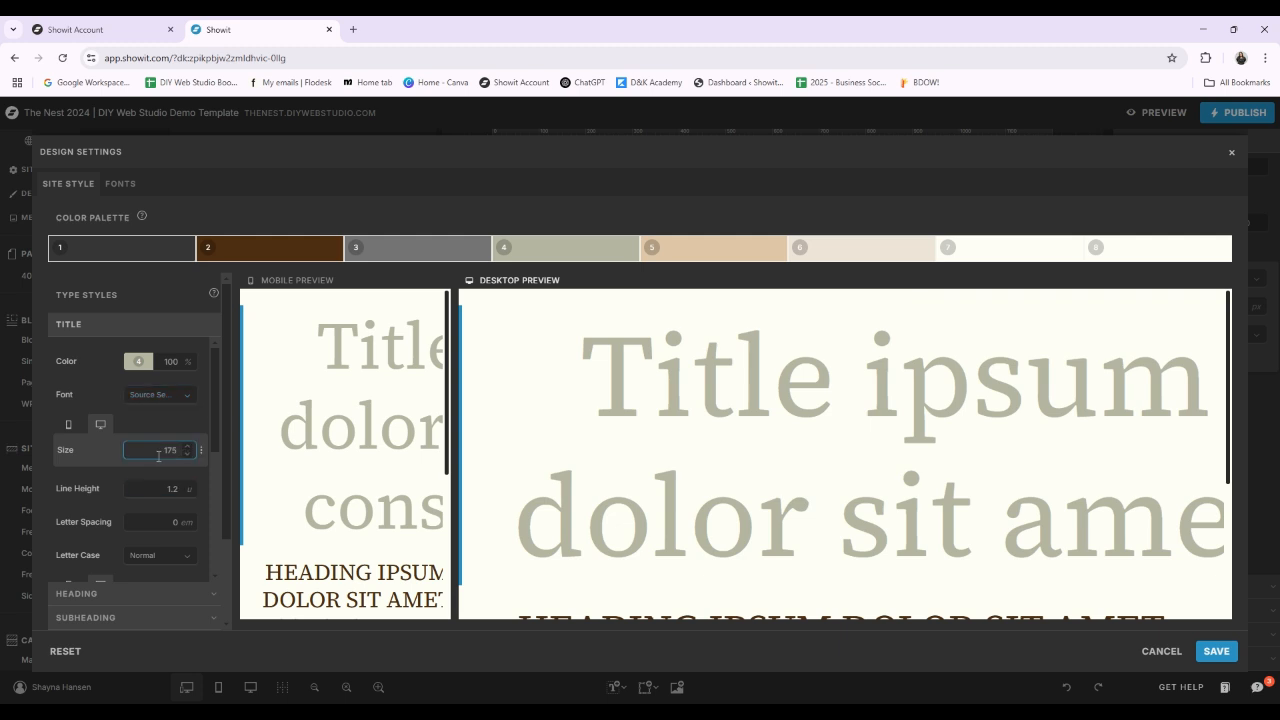
scroll(150, 440, down, 1)
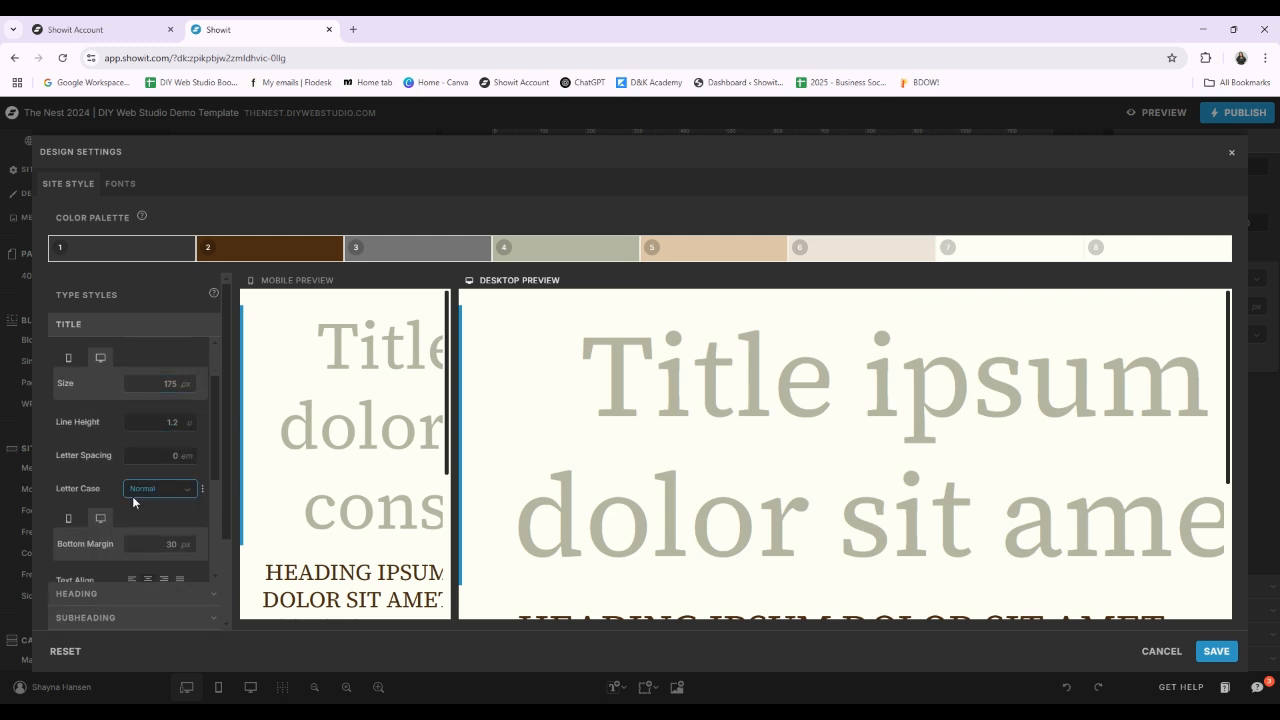
scroll(846, 431, down, 2)
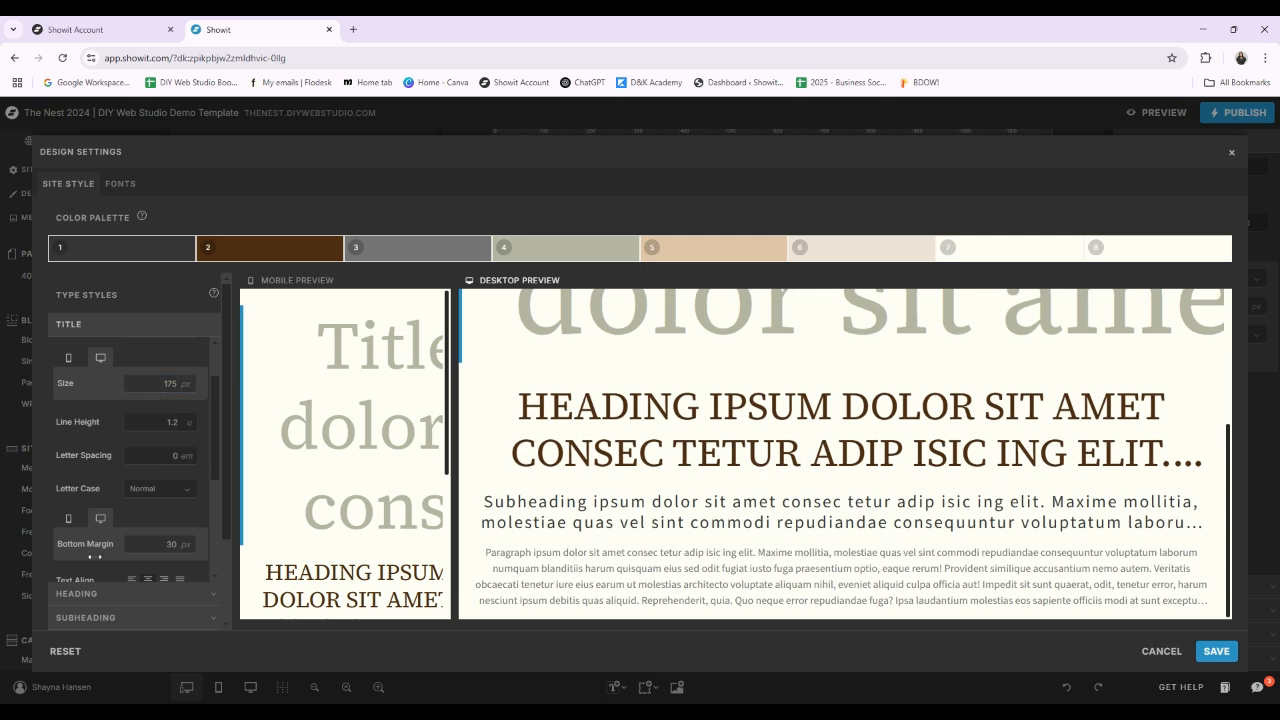
click(86, 594)
click(89, 612)
scroll(105, 530, down, 3)
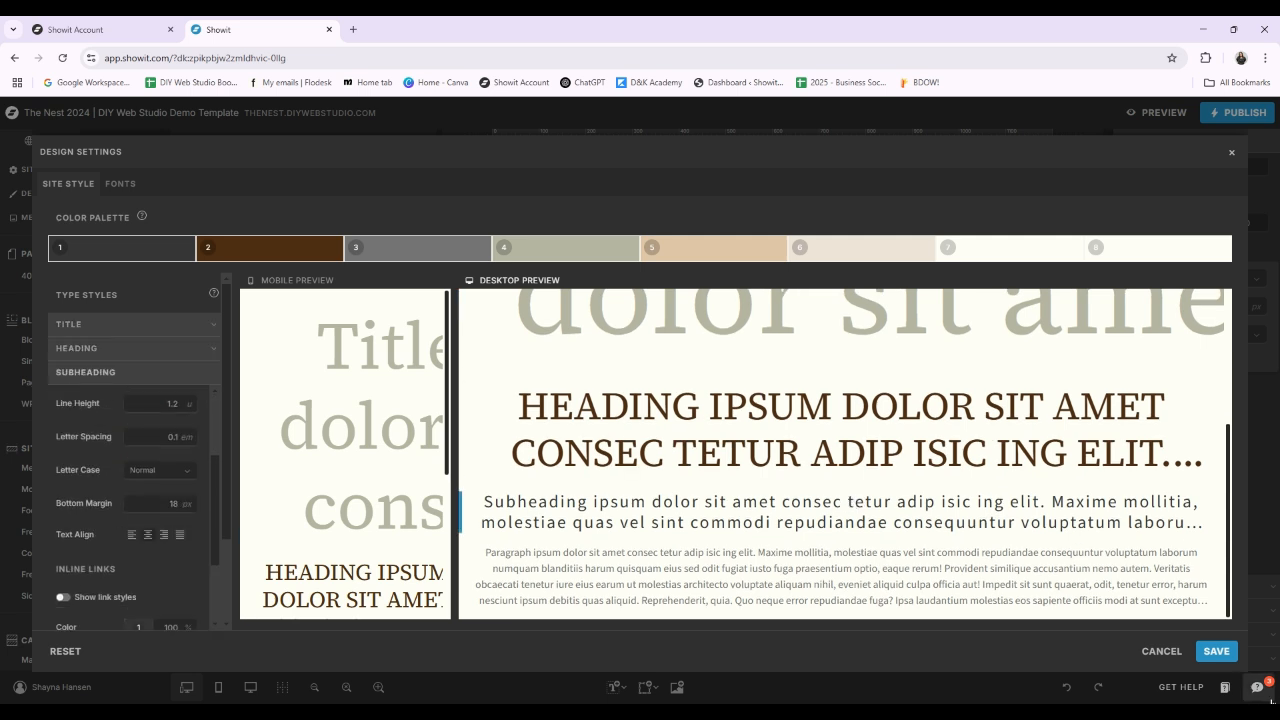
click(1214, 651)
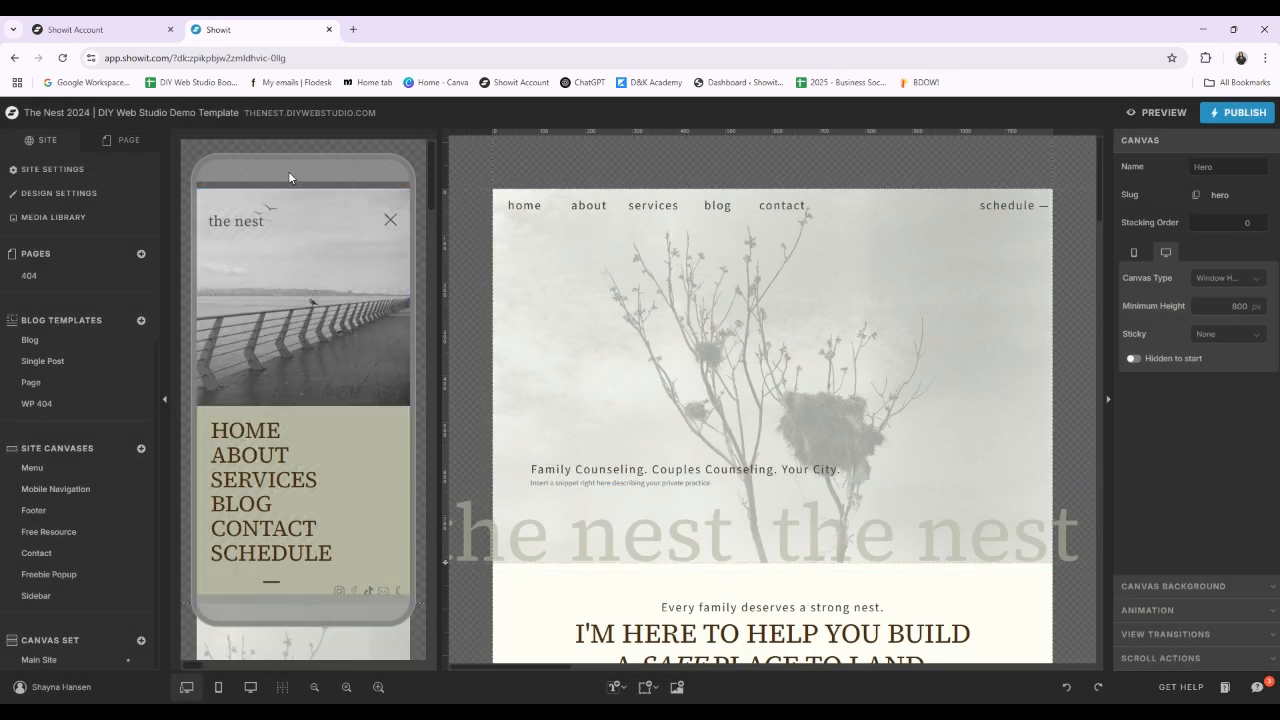
Step: Browse the images and videos in the media library's The Nest 2024 | Images folder, and close the library
click(65, 217)
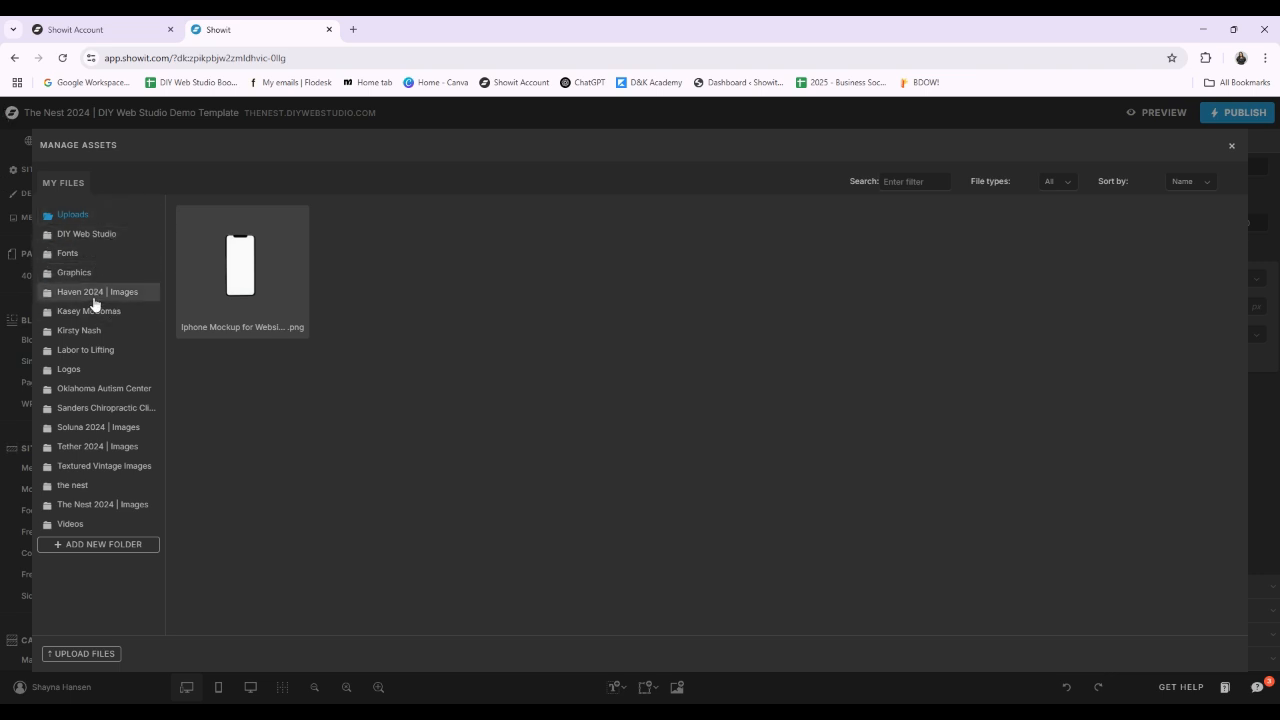
click(92, 508)
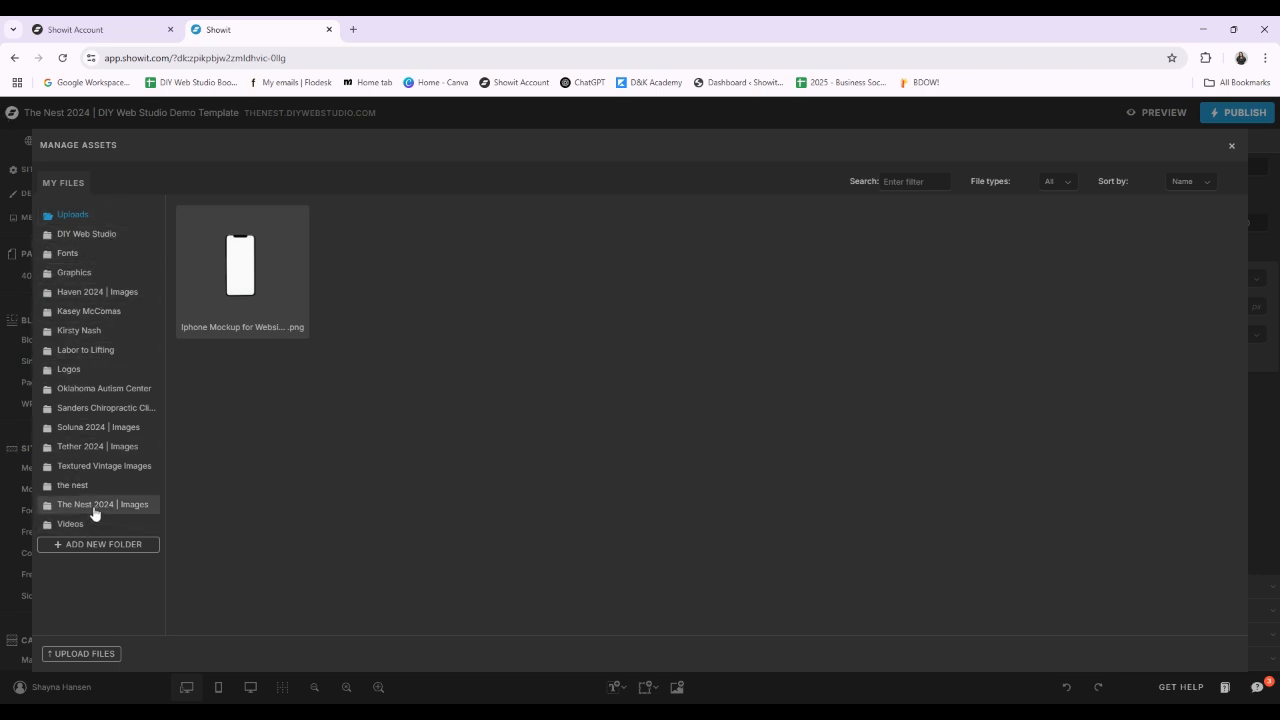
scroll(826, 388, down, 2)
scroll(826, 388, down, 10)
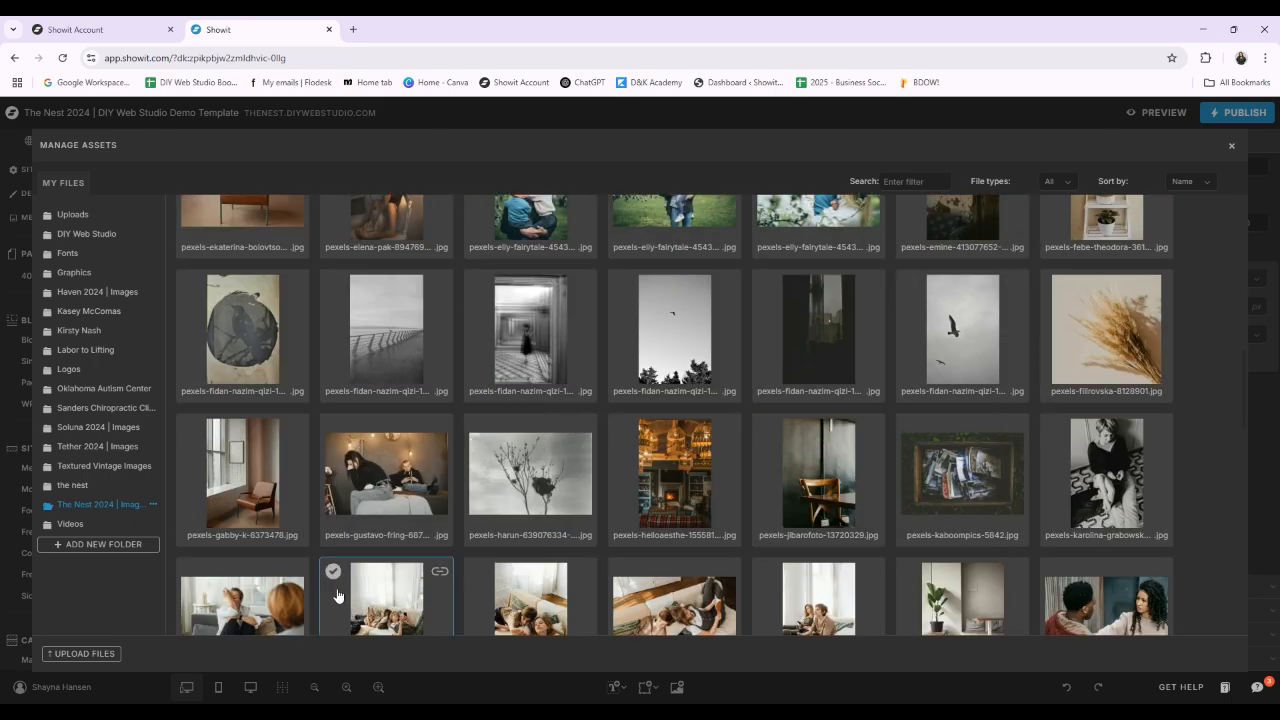
scroll(587, 472, up, 4)
scroll(587, 472, up, 3)
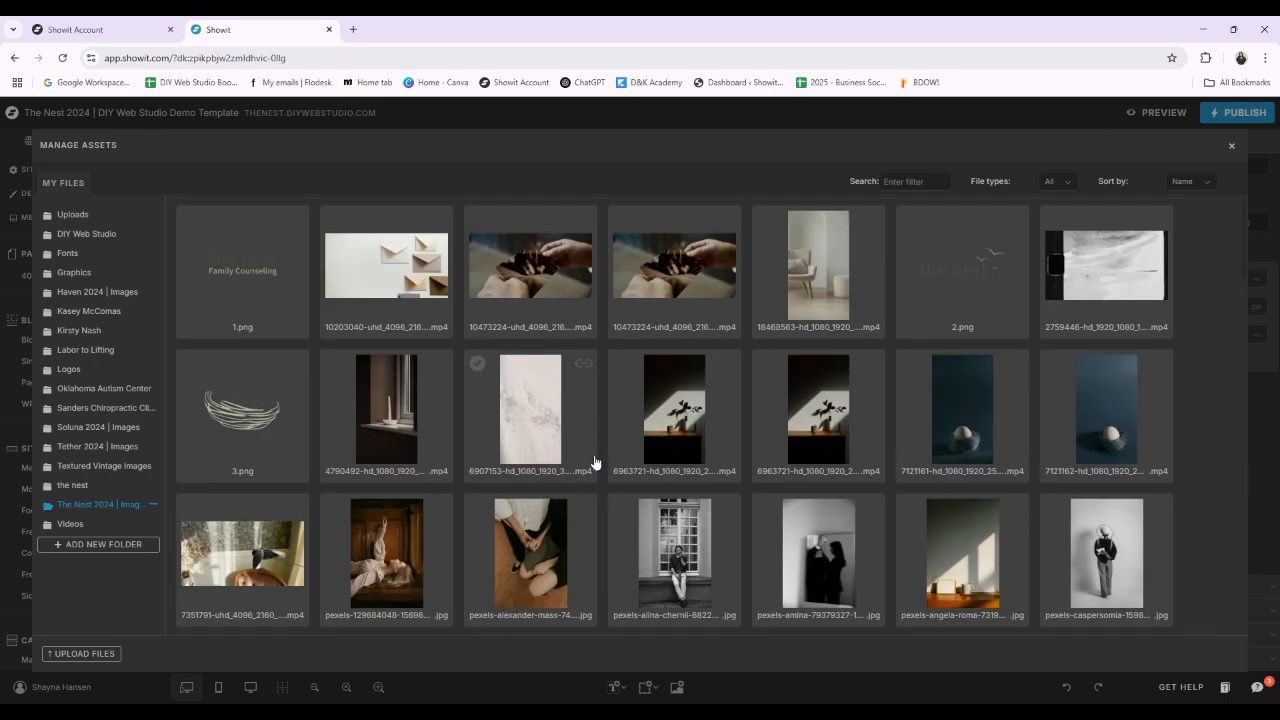
click(1232, 147)
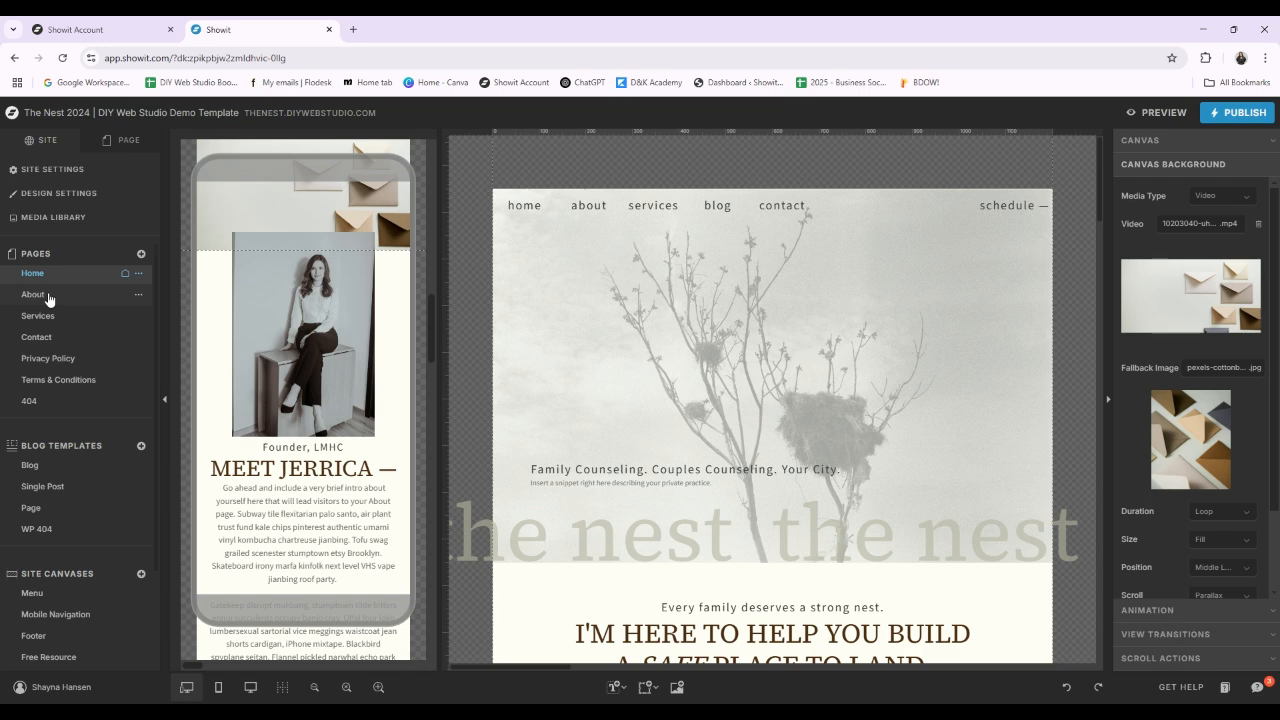
Step: Open the About page and look at its page name and slug, leaving the rename dialog without saving
click(47, 296)
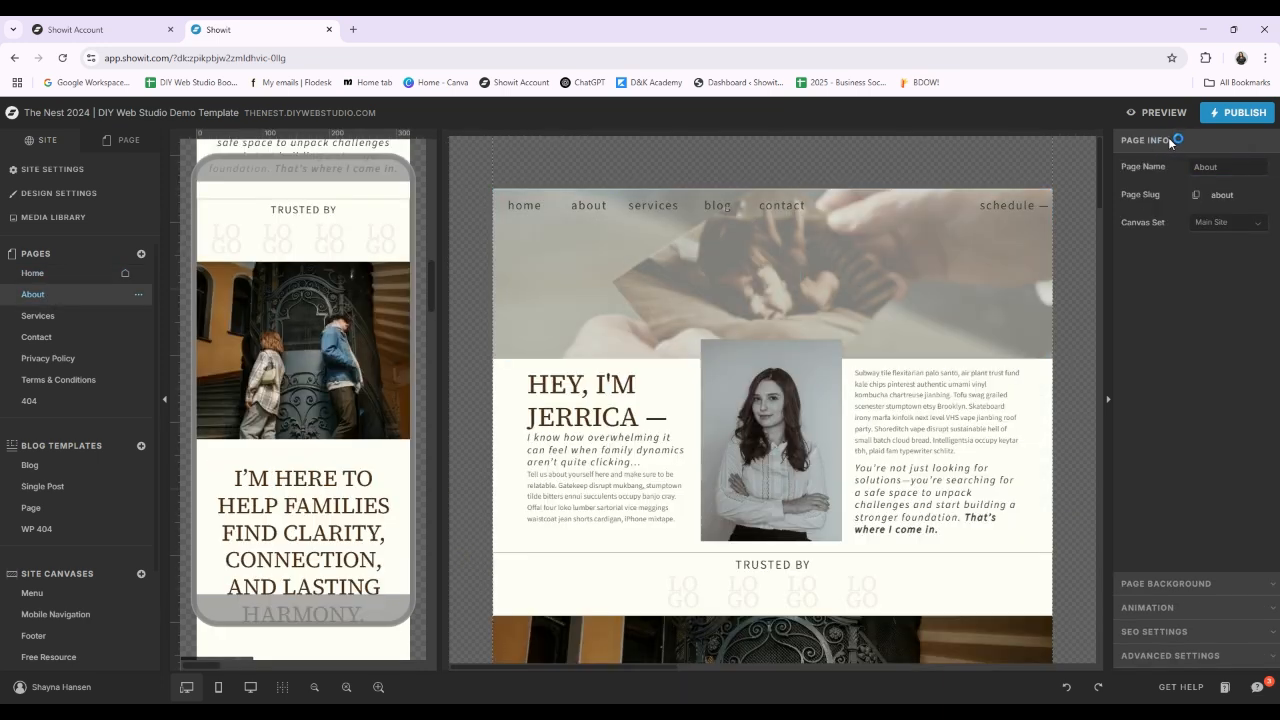
click(1222, 166)
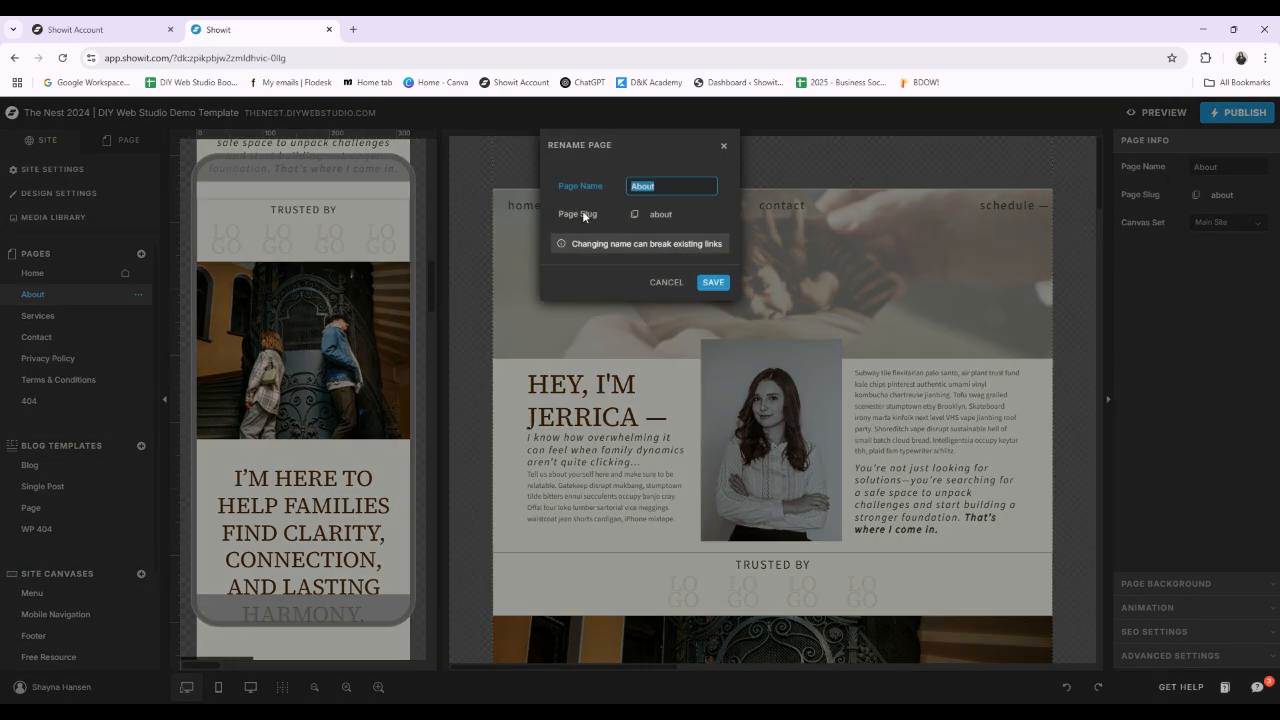
click(724, 143)
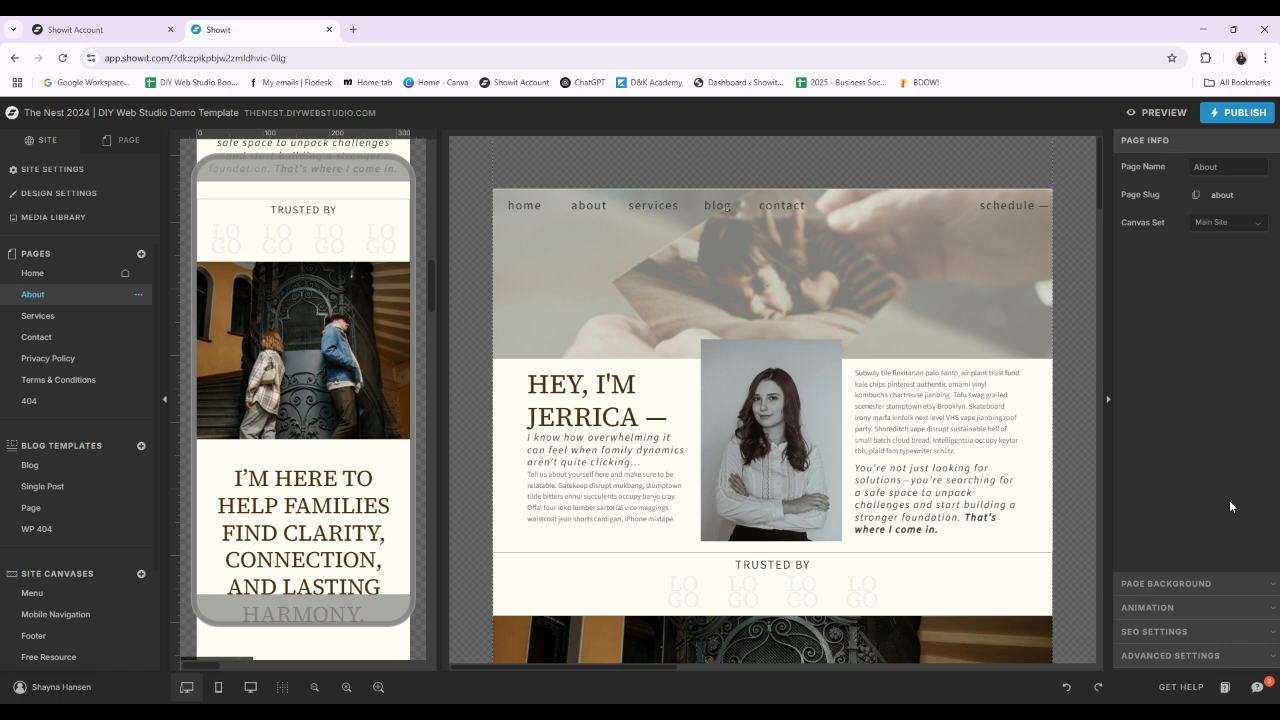
Step: Try palette color 4 as the About page's background, and switch it back to color 8
click(1270, 586)
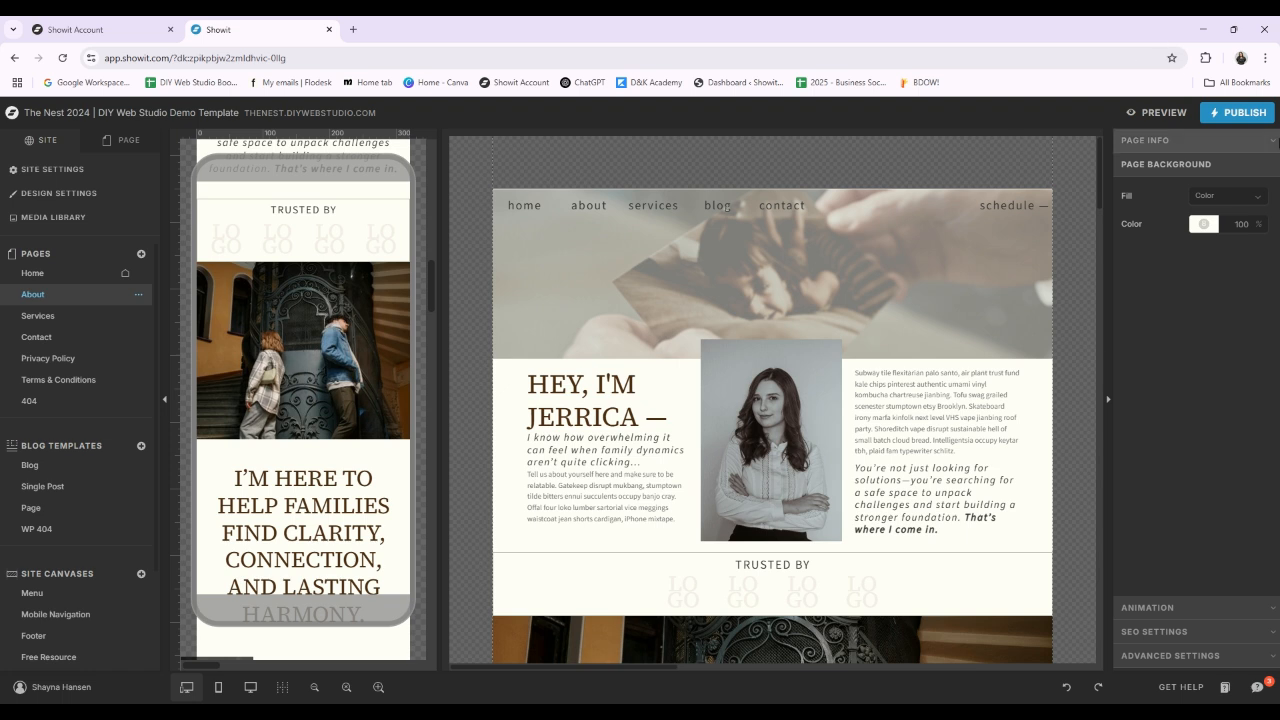
click(1204, 225)
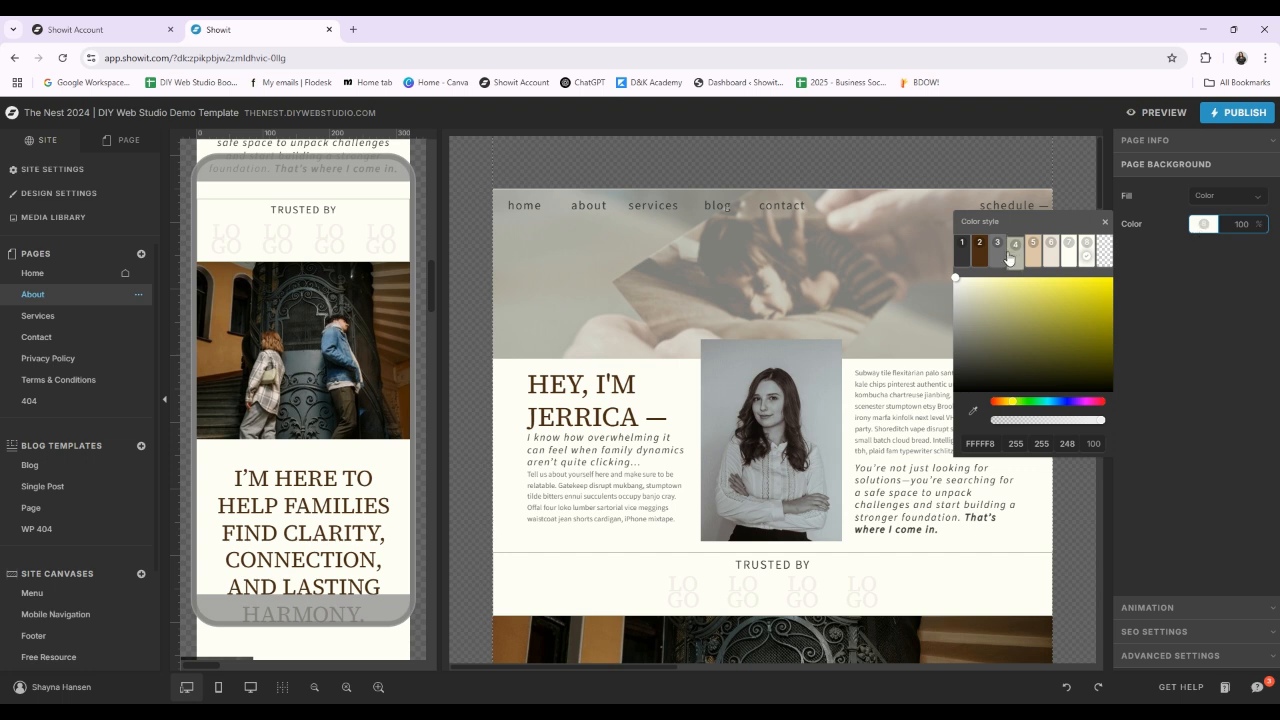
click(1015, 249)
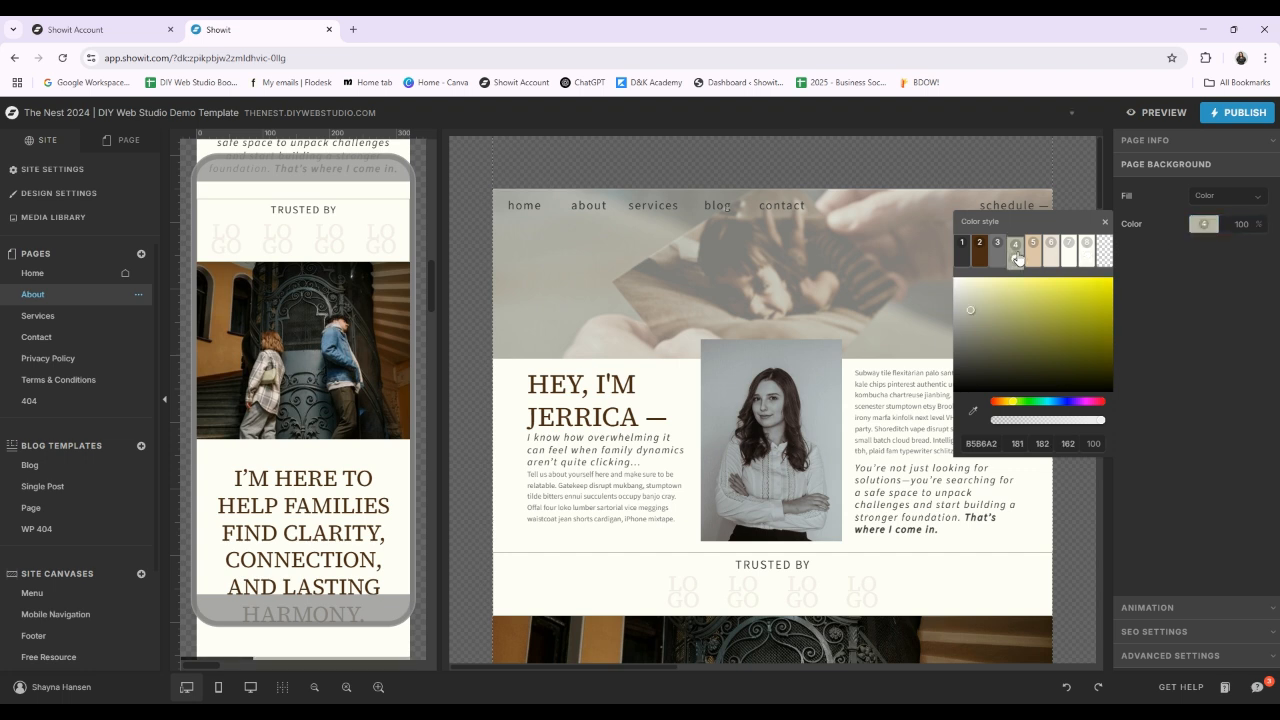
click(1087, 249)
click(1196, 308)
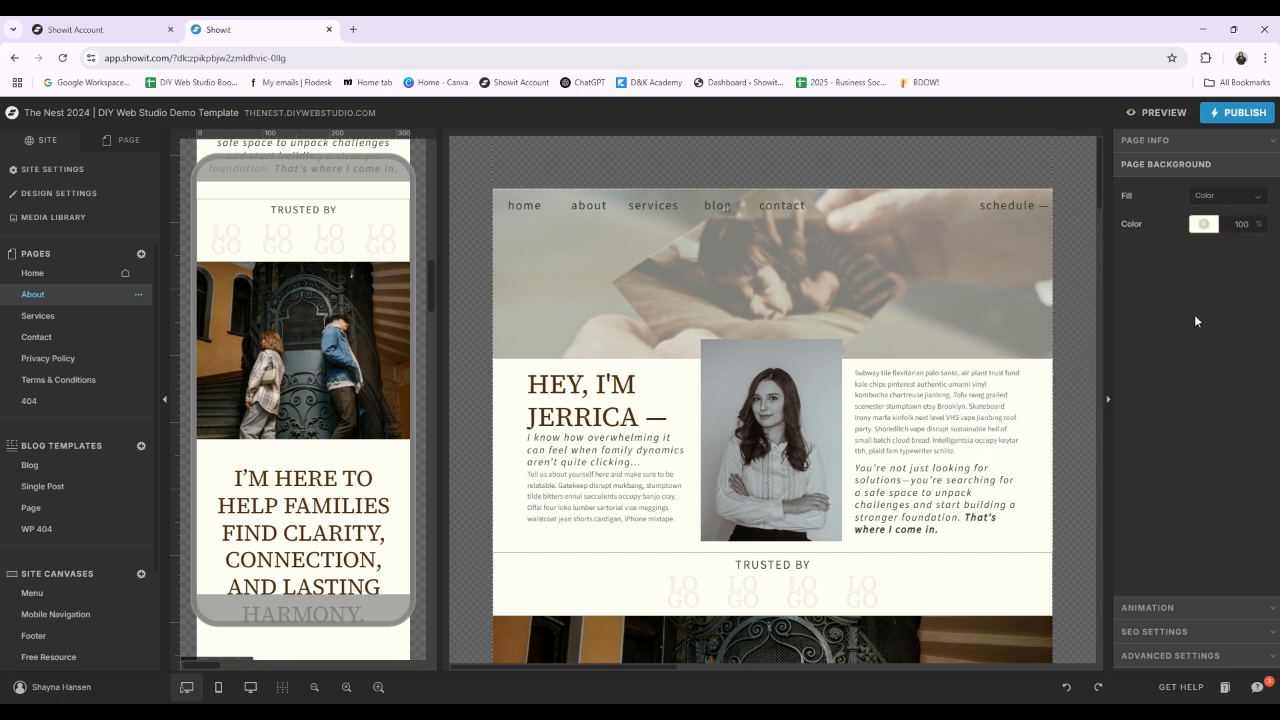
Step: Review the About page's animation defaults, SEO page title, meta description and share image, and advanced code settings, and return to its page info
click(1265, 609)
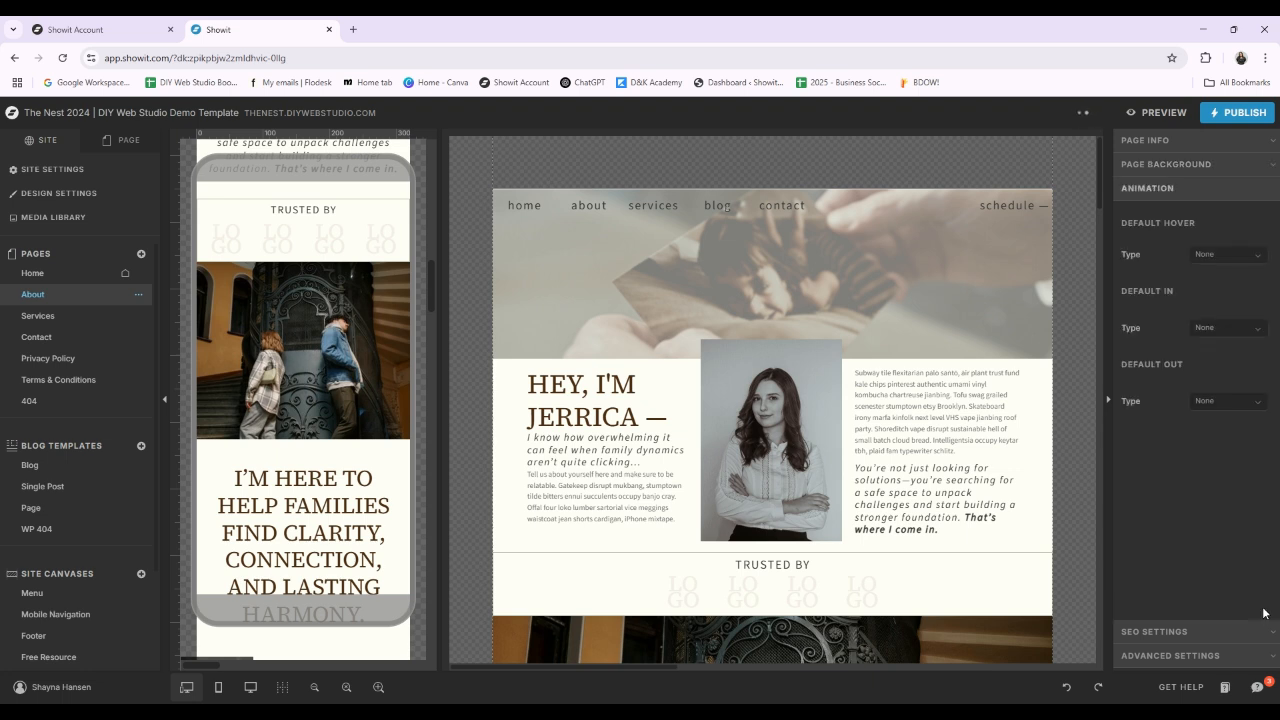
click(1258, 640)
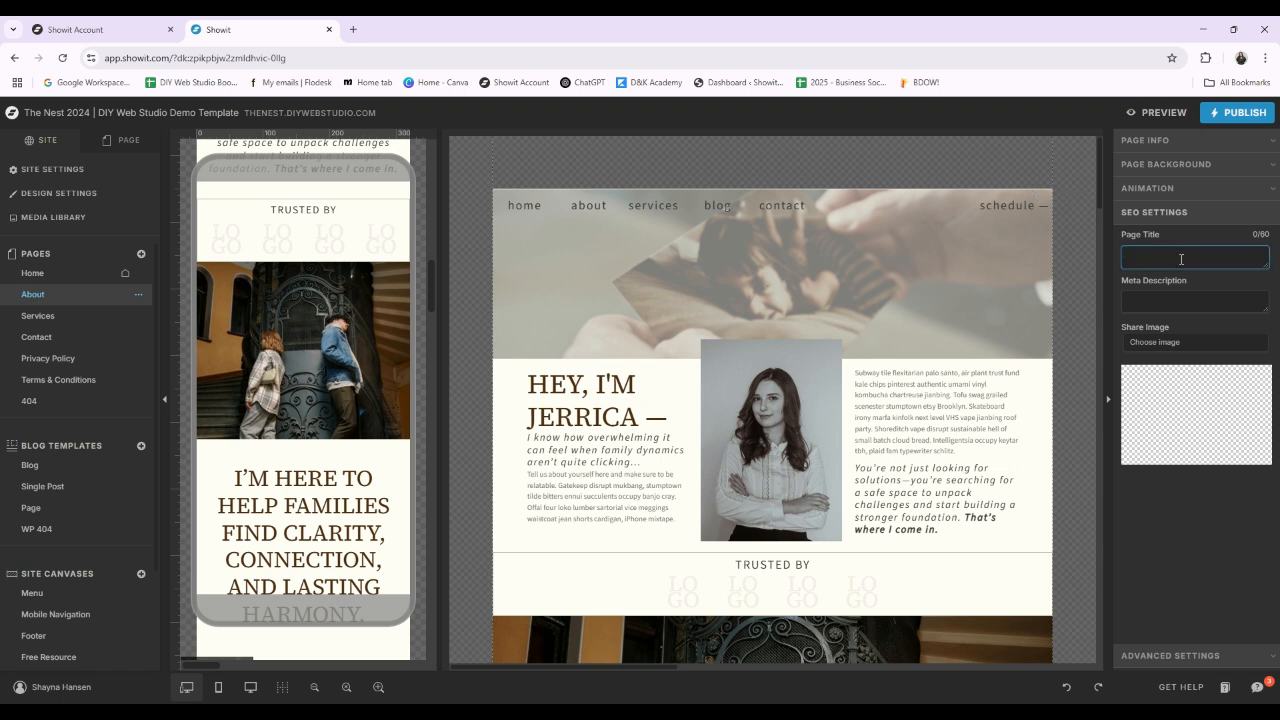
click(1171, 300)
click(1147, 252)
click(1180, 280)
click(1187, 254)
click(1185, 300)
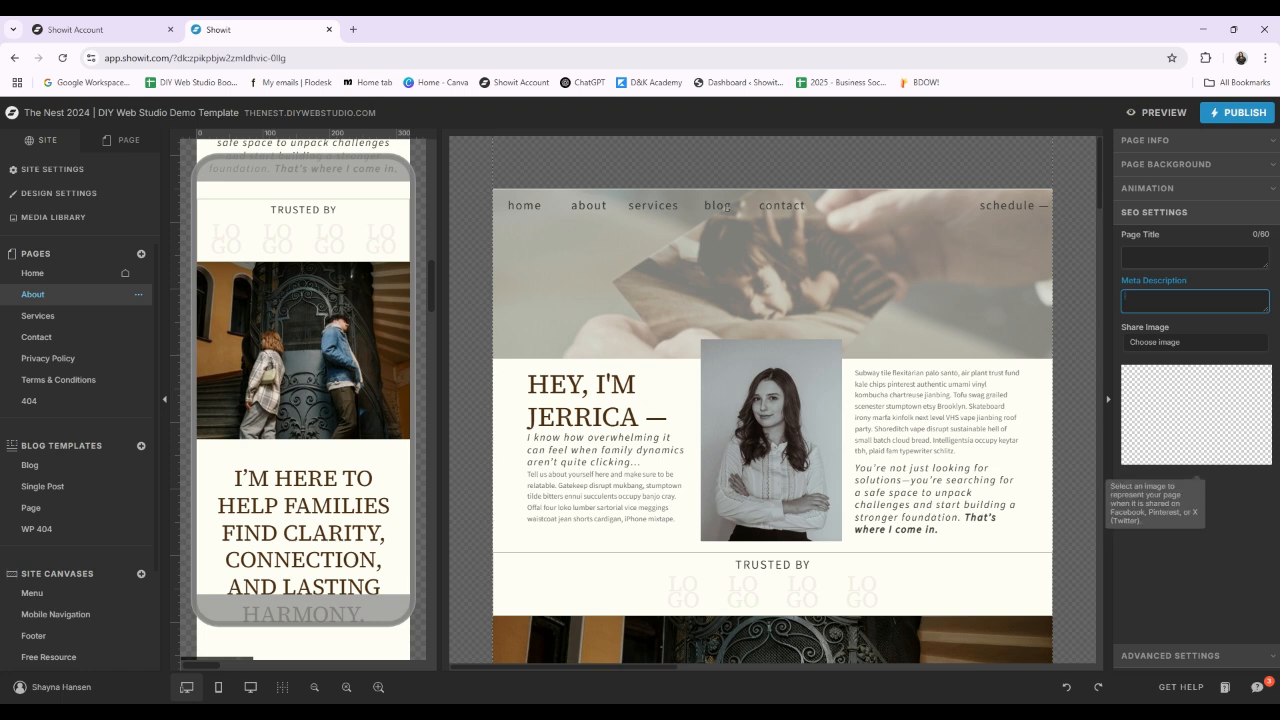
click(1272, 655)
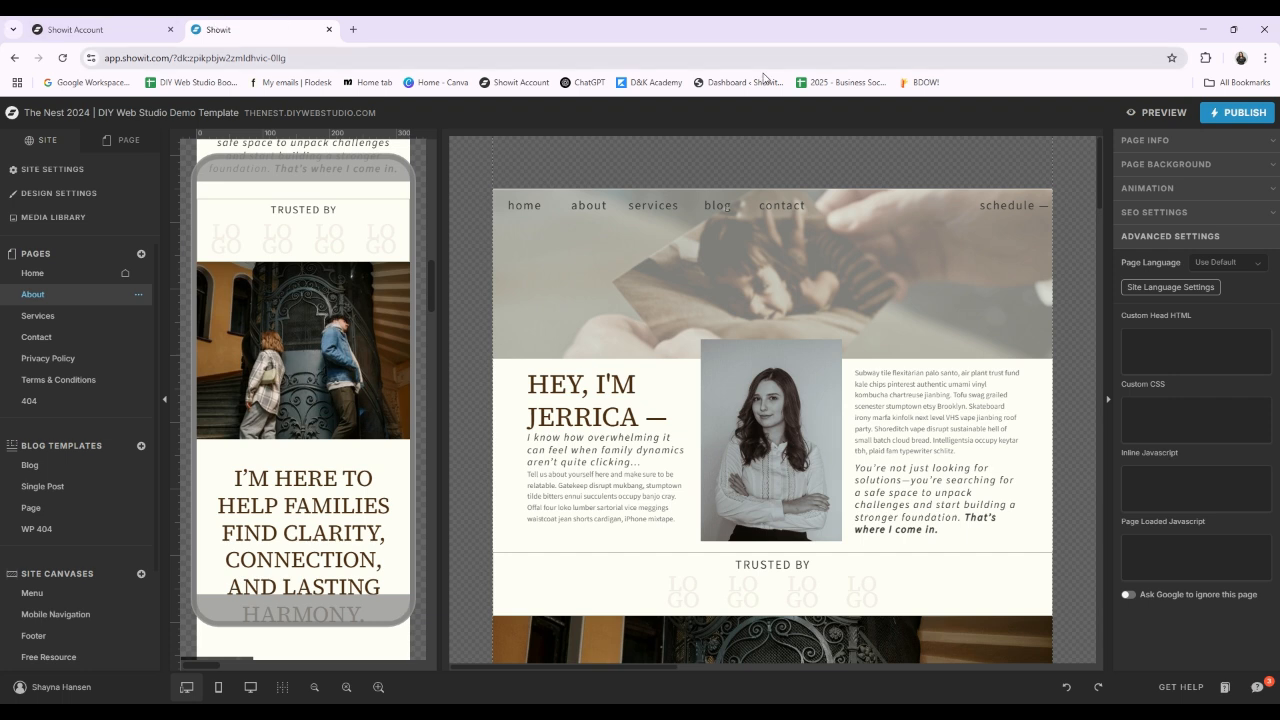
click(1248, 148)
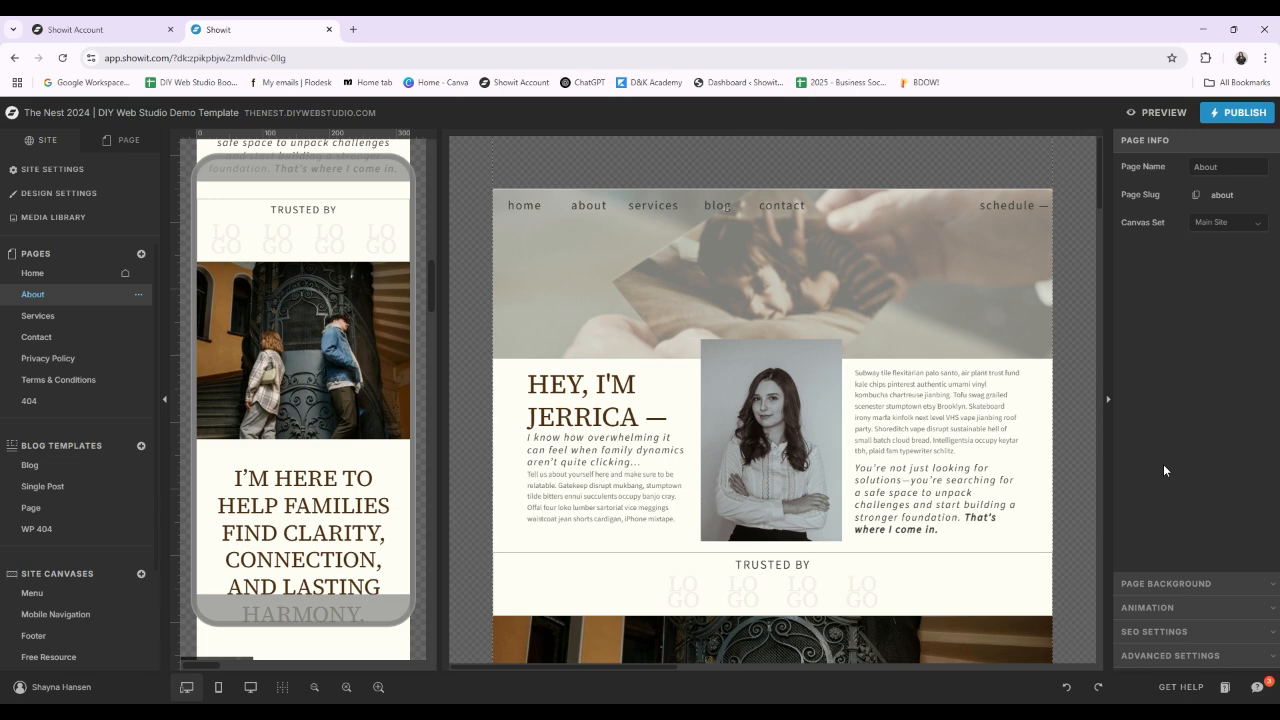
Step: Look through the About page's canvases, from Hero Video, Intro and Social Proof to Full-Screen Image and Testimonials
scroll(782, 357, down, 2)
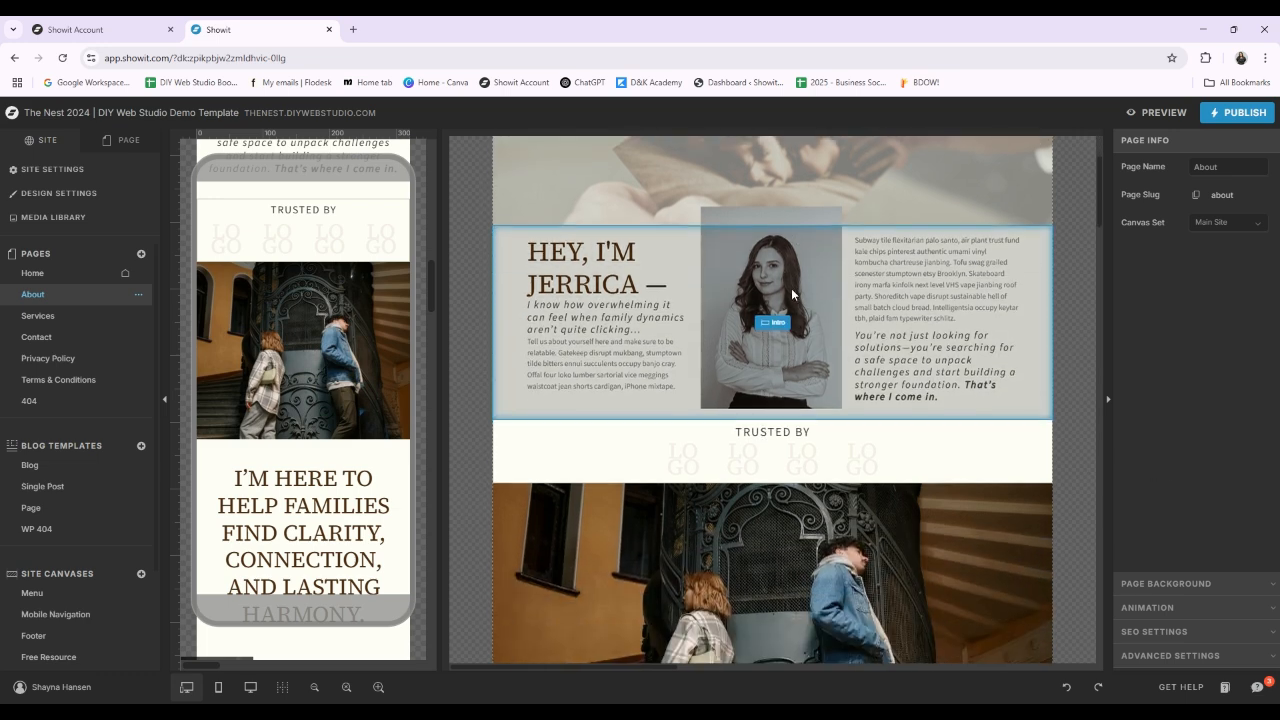
scroll(809, 171, up, 2)
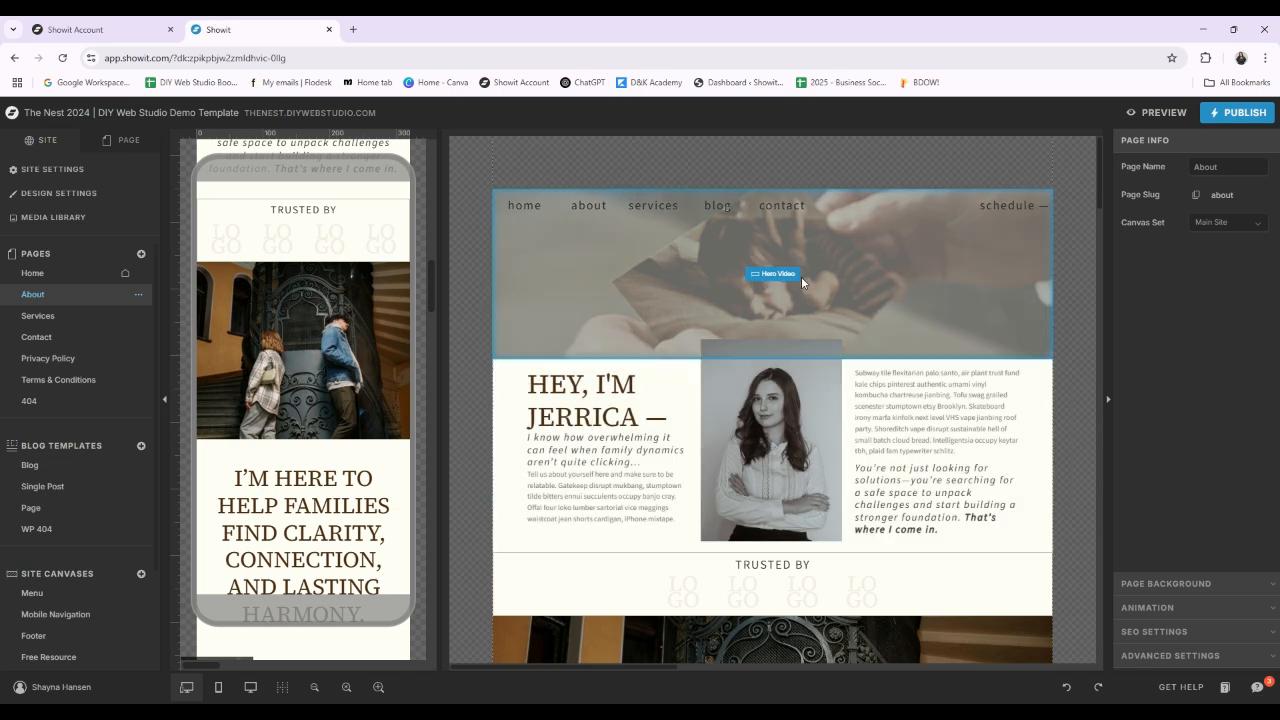
scroll(776, 495, down, 3)
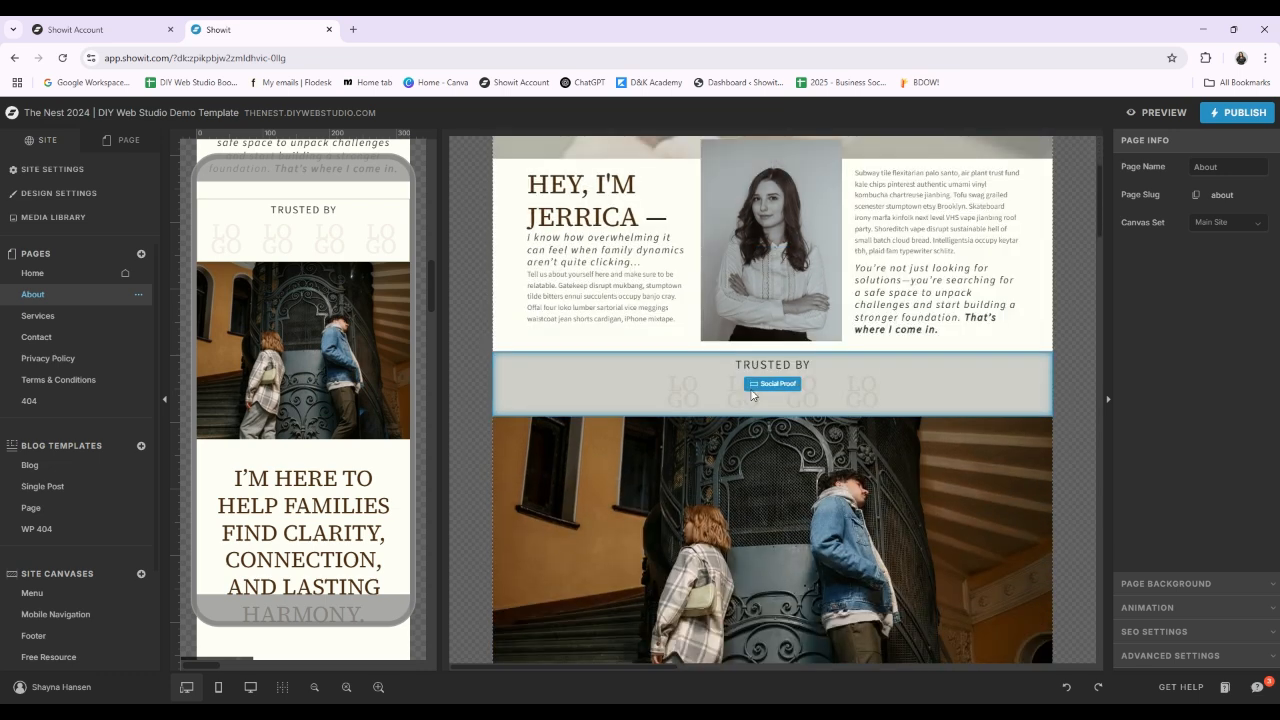
scroll(805, 383, down, 5)
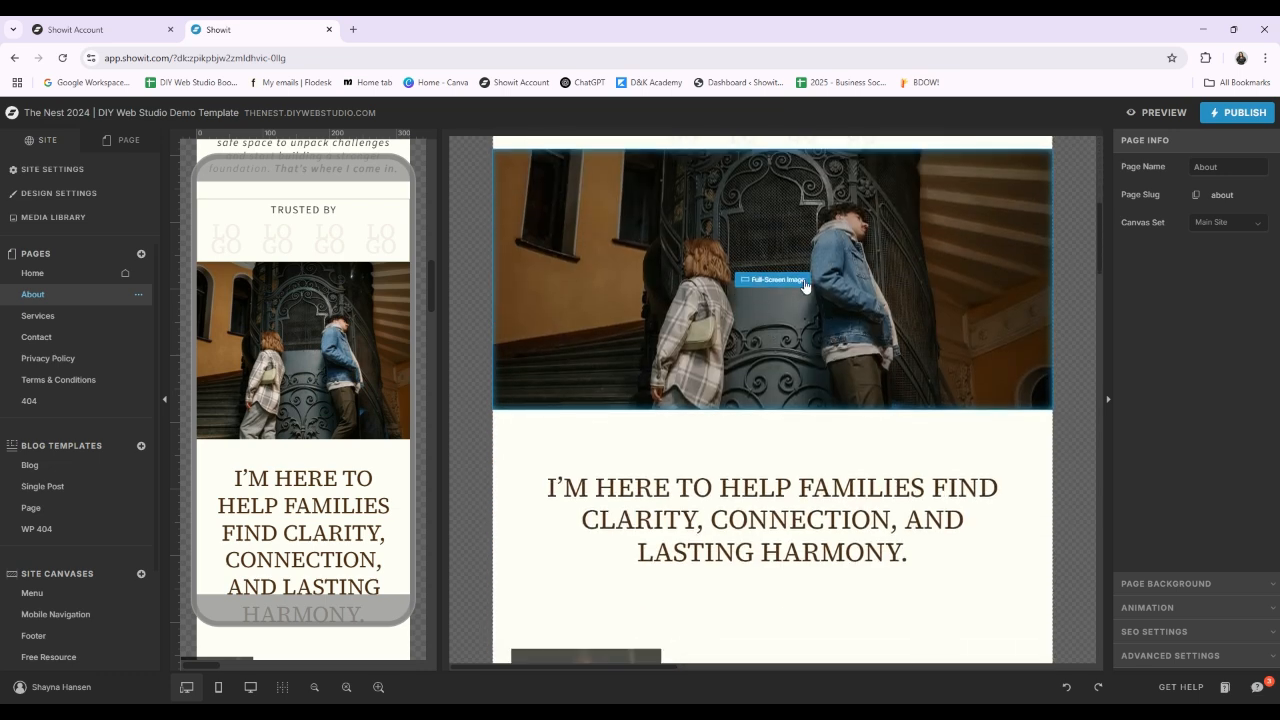
scroll(806, 287, down, 2)
scroll(771, 383, down, 4)
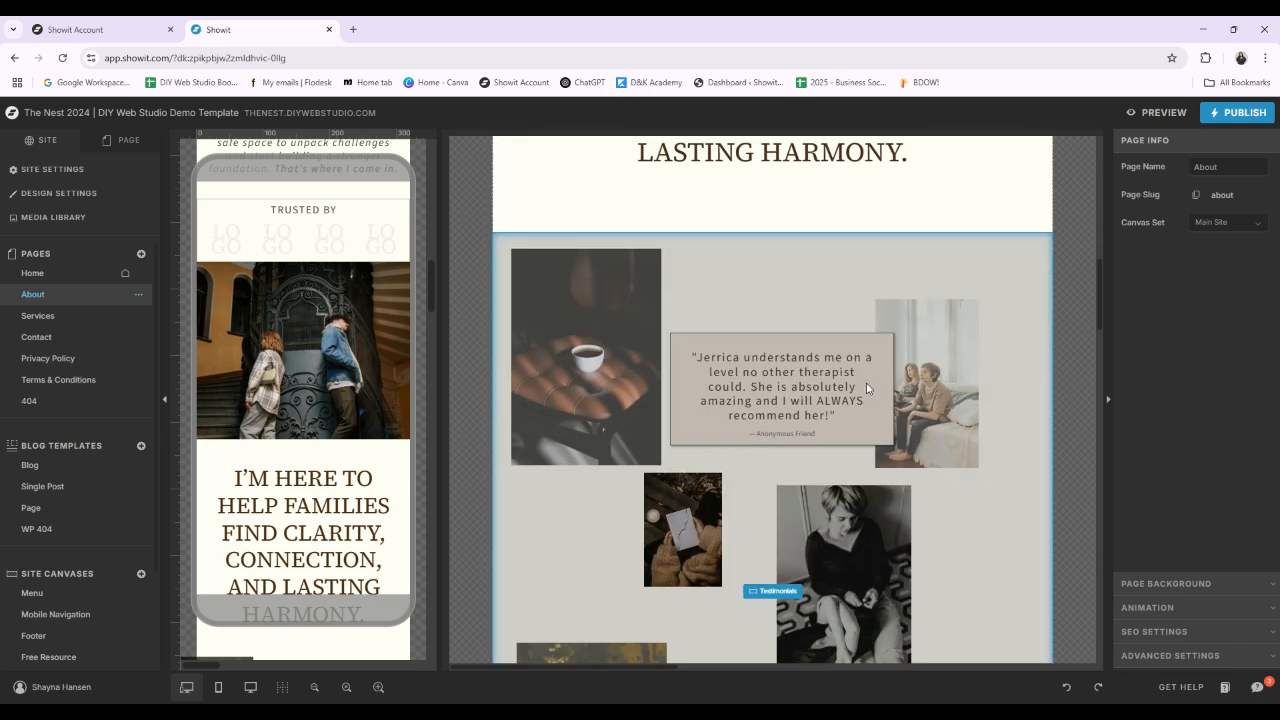
scroll(780, 570, down, 1)
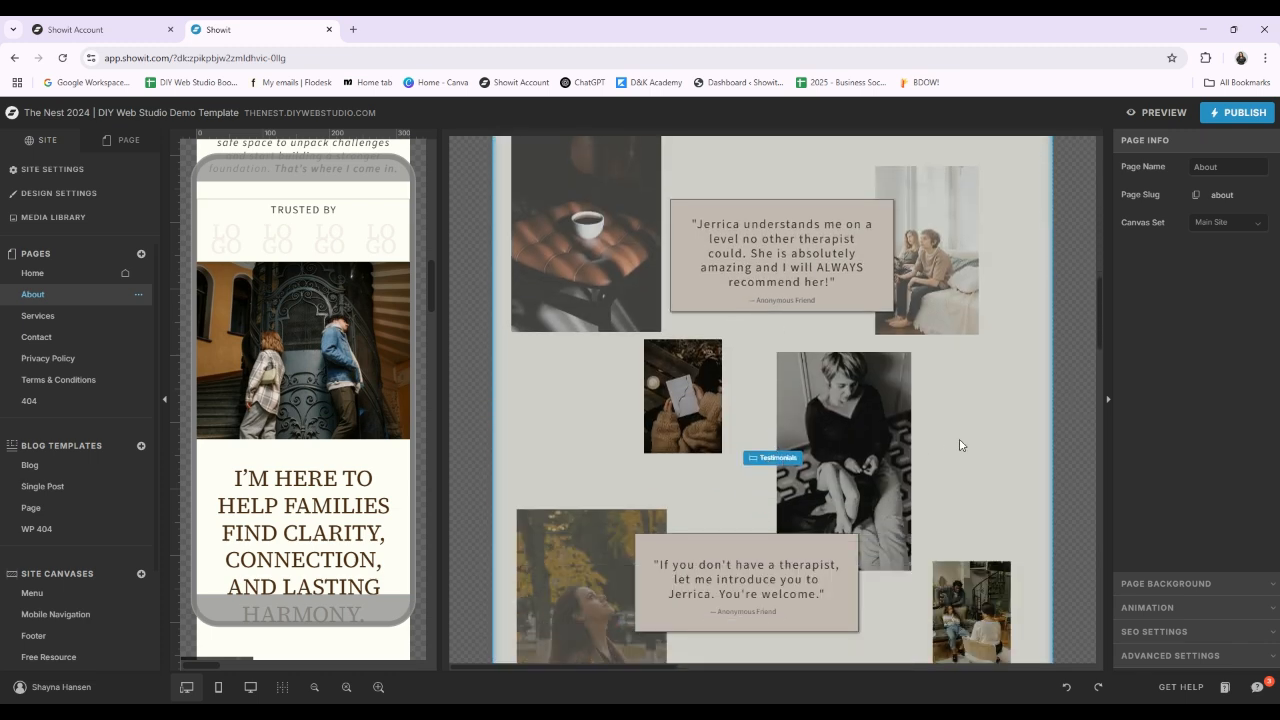
scroll(960, 443, up, 10)
scroll(858, 514, up, 2)
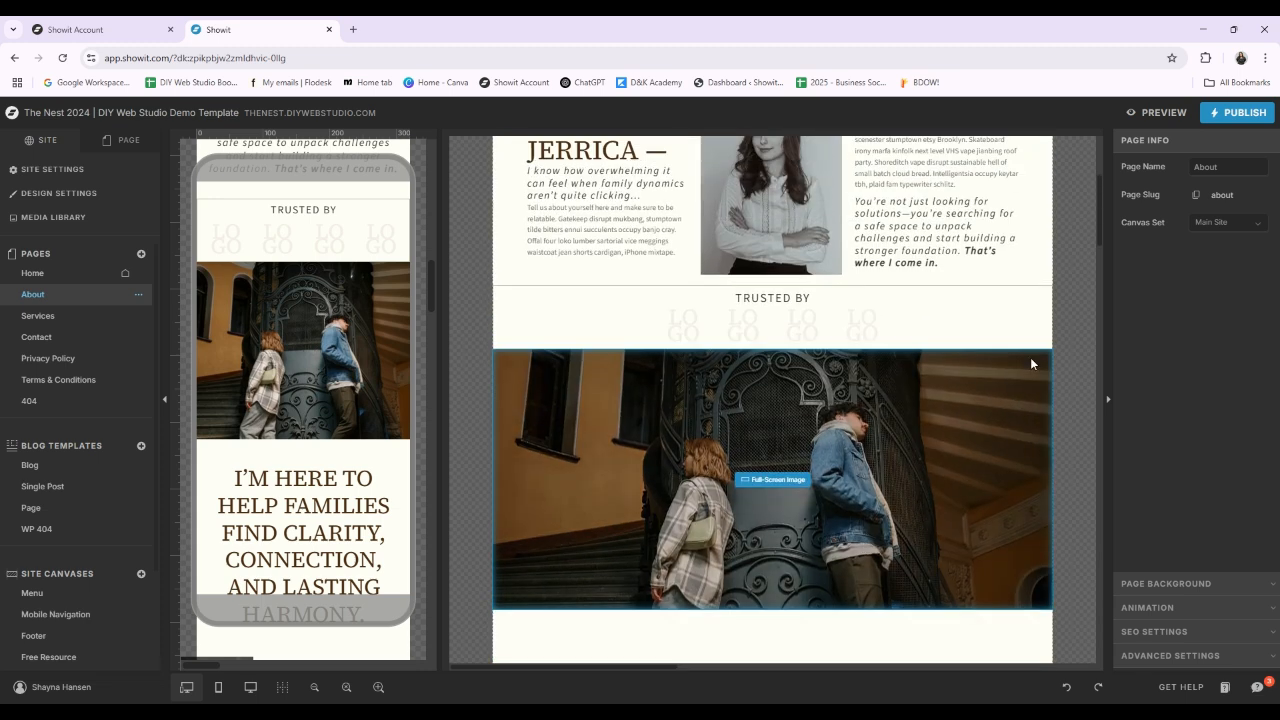
Step: Open the Home page's canvas list and move the Email Sign-Up canvas to directly below Free Resource
click(34, 274)
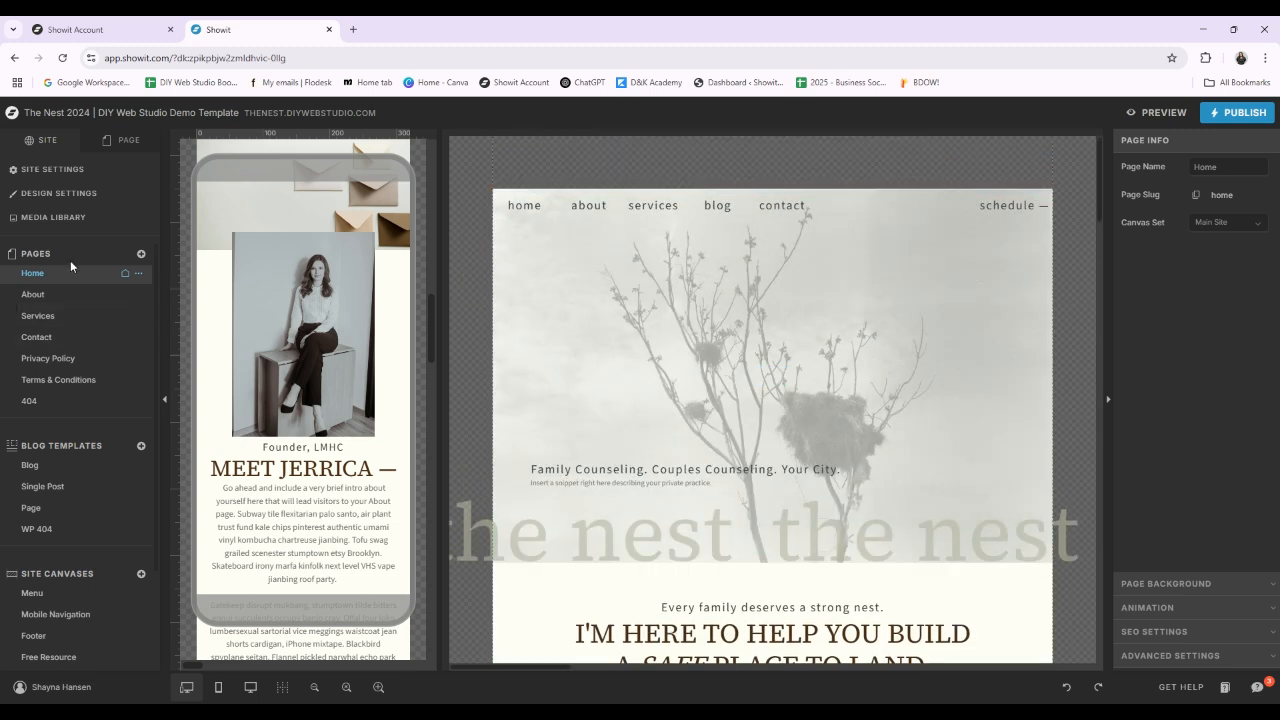
click(121, 148)
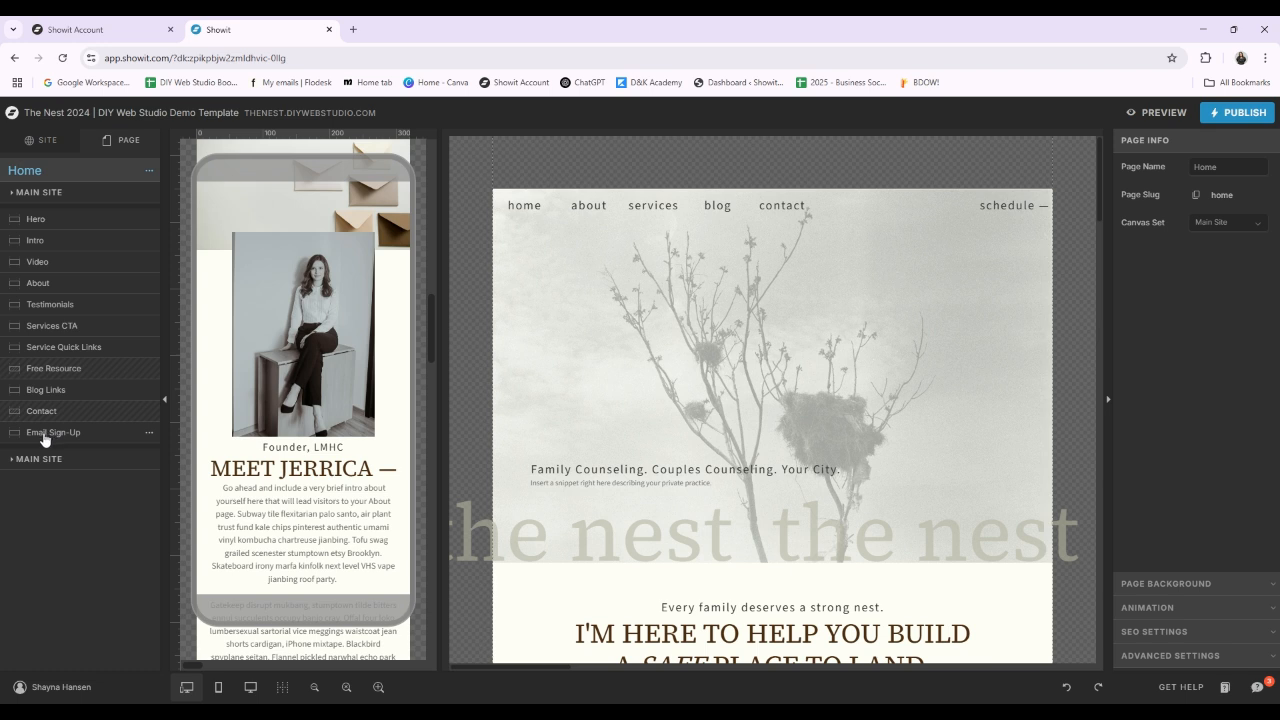
mouse_move(44, 440)
mouse_down()
mouse_move(57, 213)
mouse_move(42, 447)
mouse_up()
scroll(767, 422, down, 8)
scroll(767, 422, down, 15)
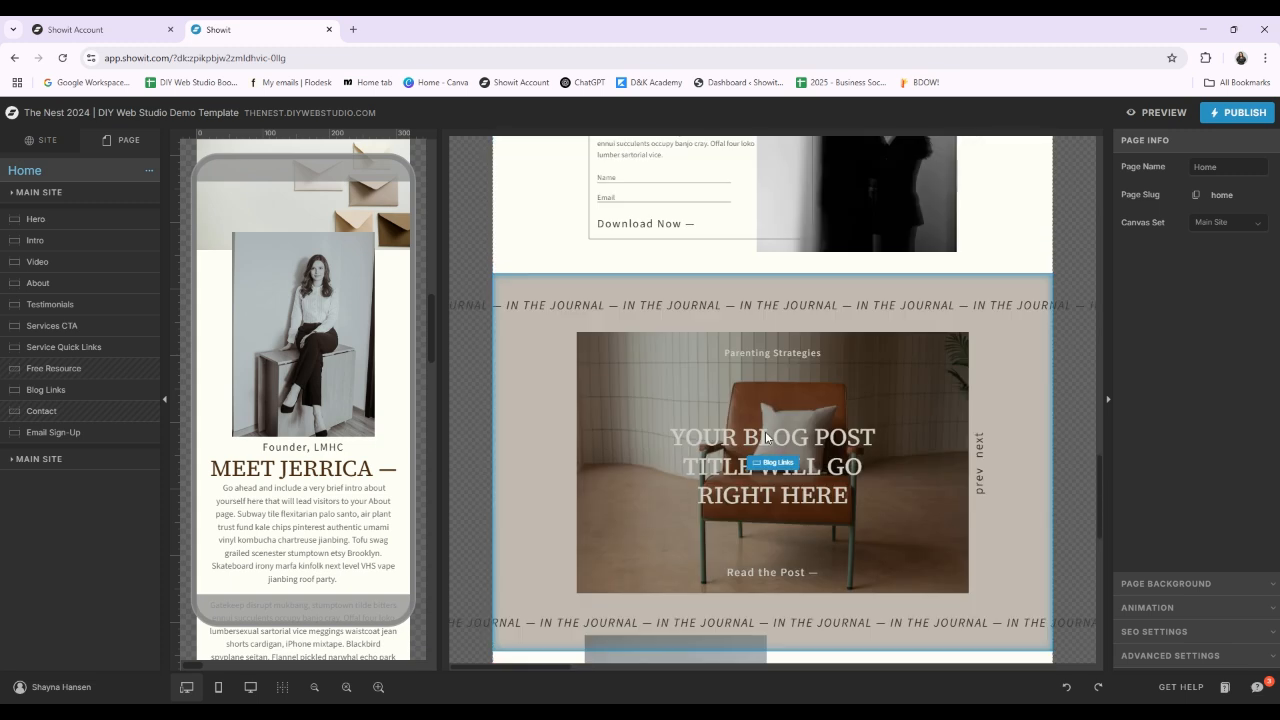
scroll(547, 500, up, 3)
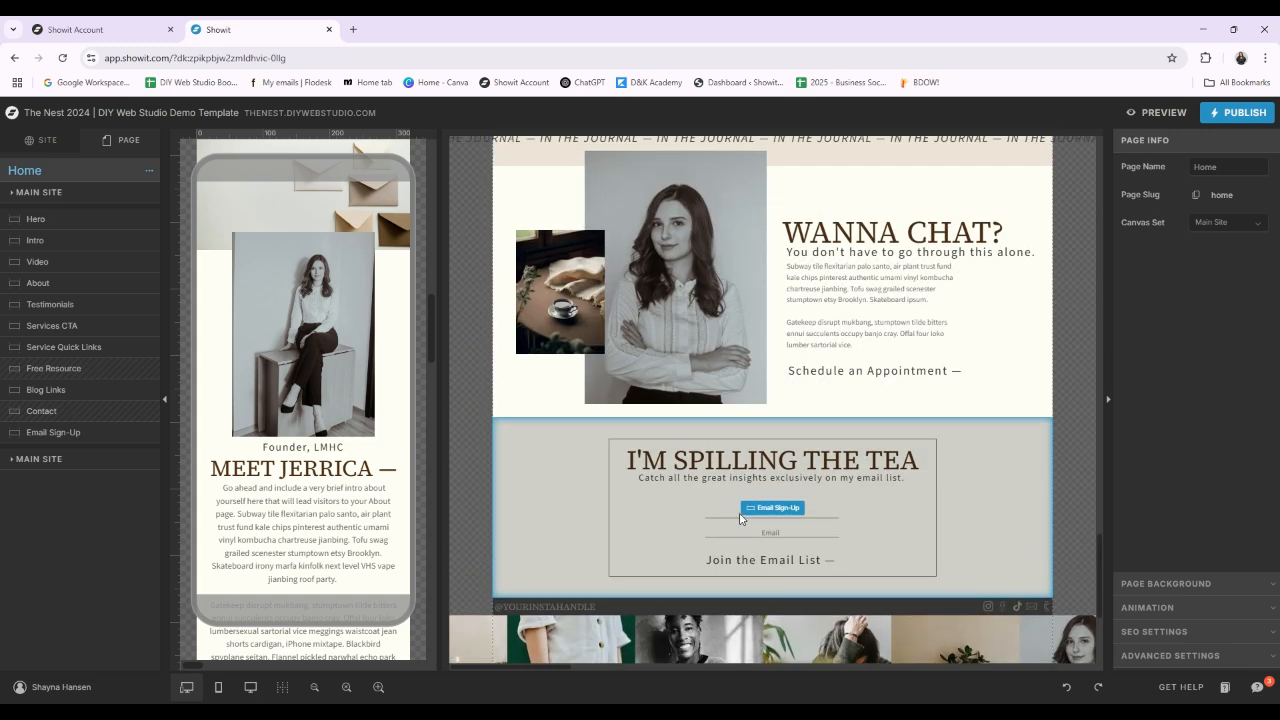
drag(55, 436, 80, 380)
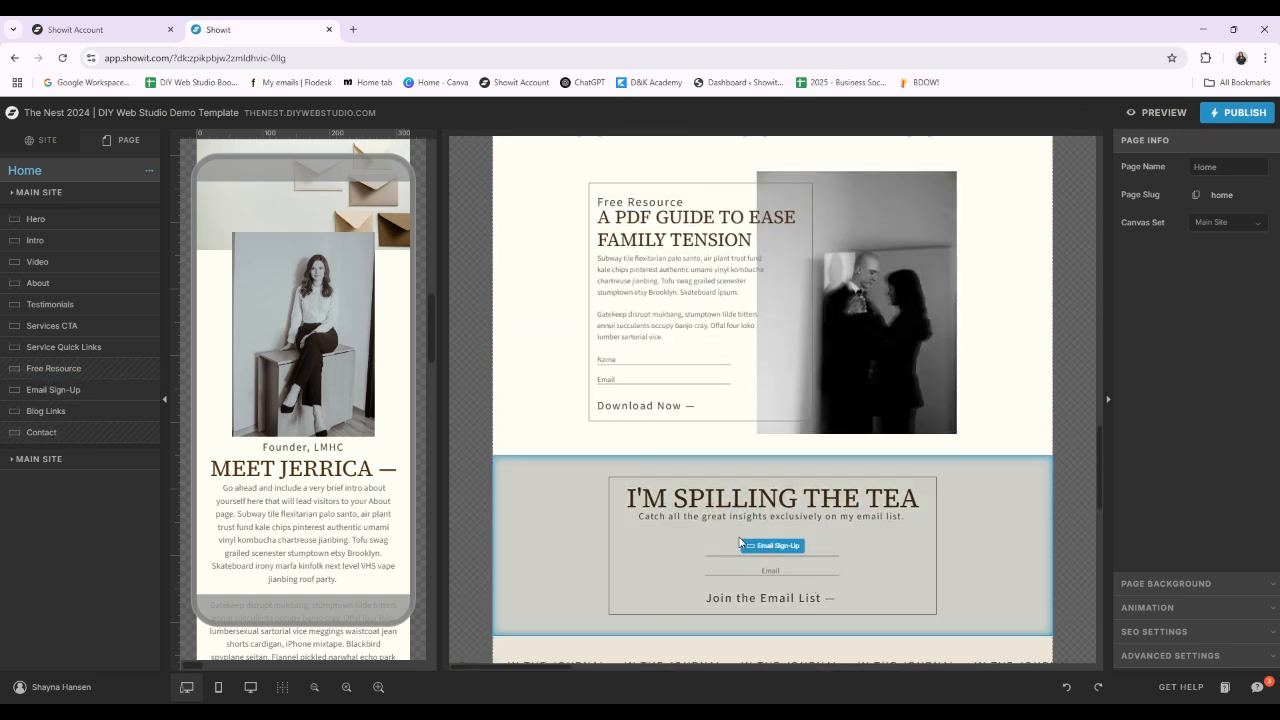
Step: Move the Home page's Email Sign-Up canvas back to the end of the list, below Contact
scroll(810, 515, down, 5)
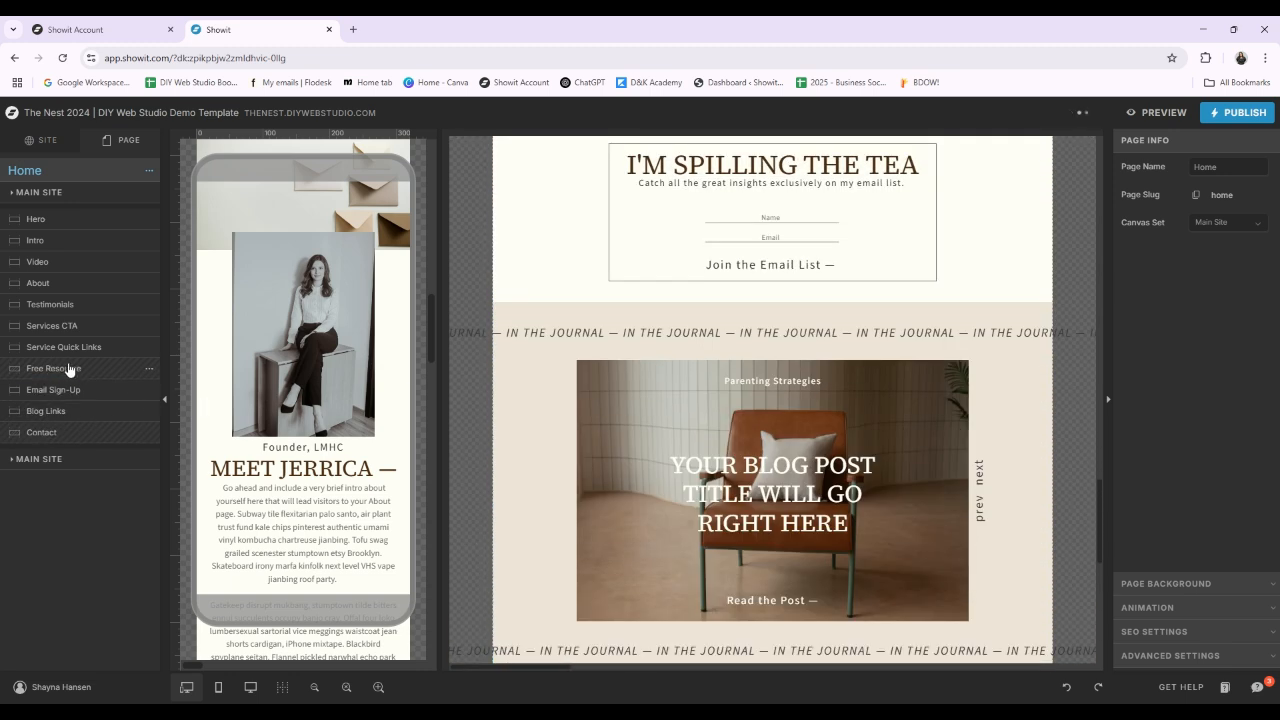
drag(68, 391, 64, 437)
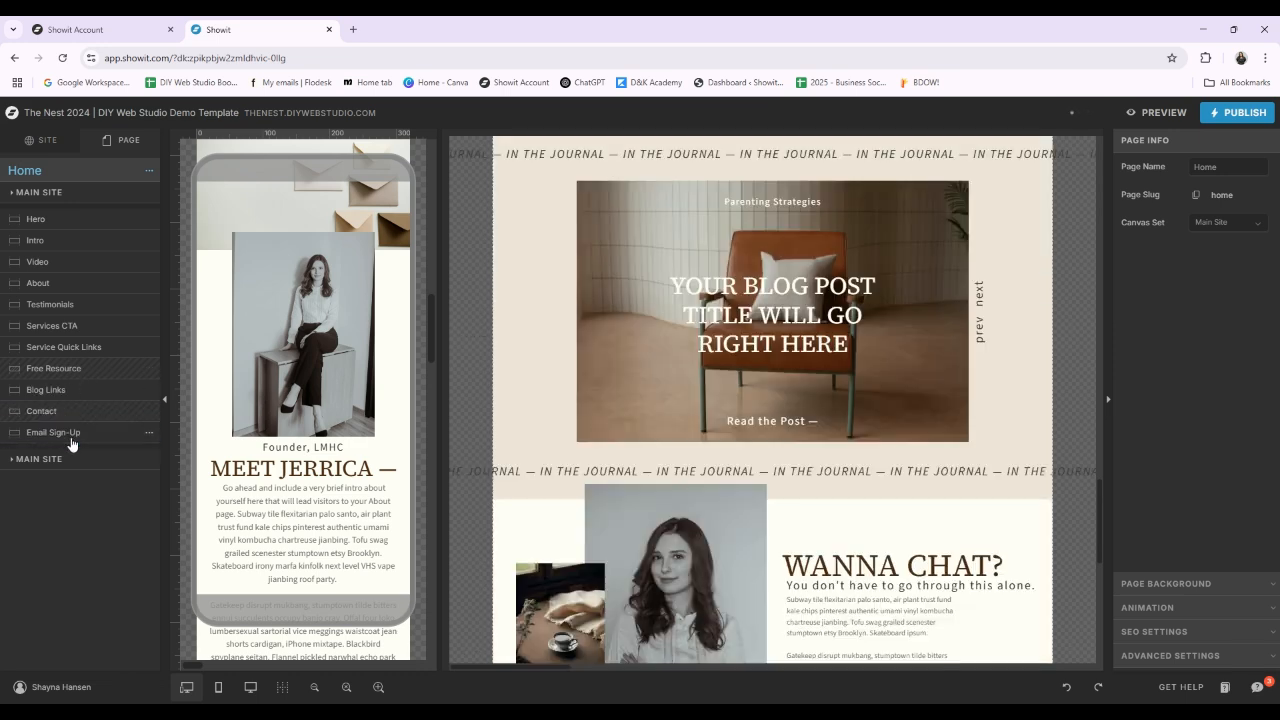
scroll(997, 490, down, 2)
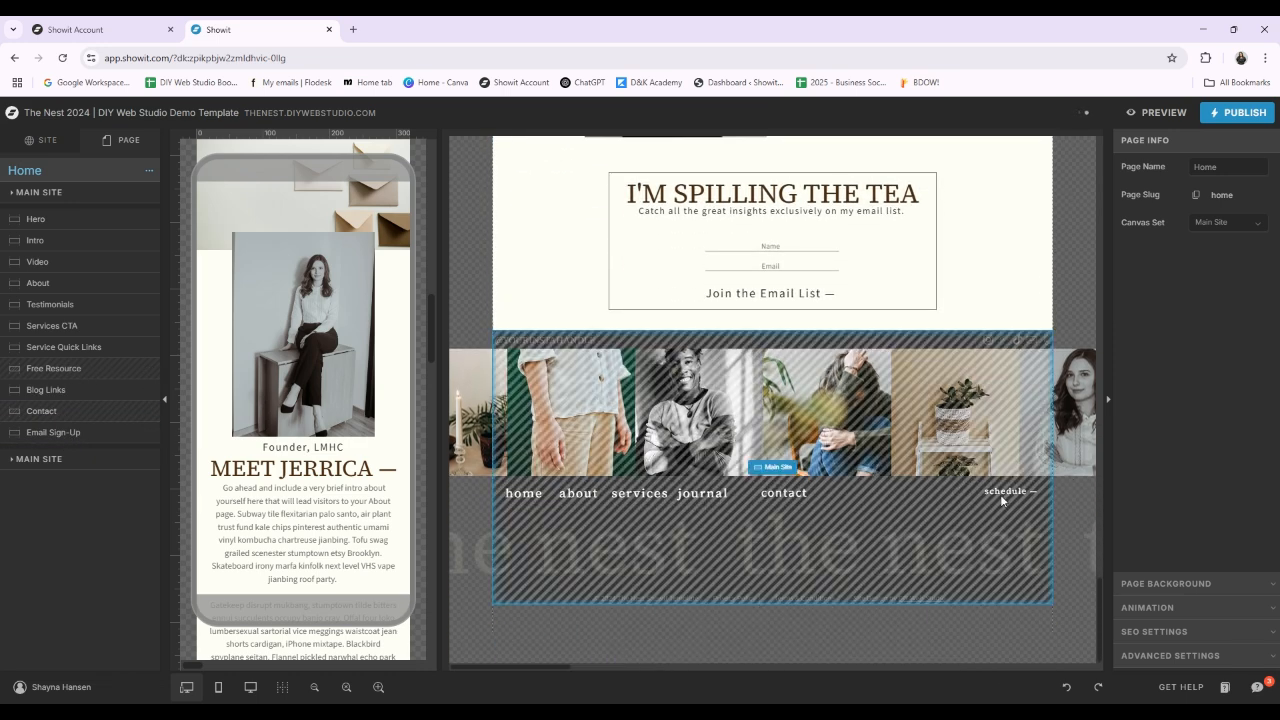
Step: Replace the text of the Intro canvas's small upper heading with "the therapy kdfheotjkn"
scroll(975, 480, up, 7)
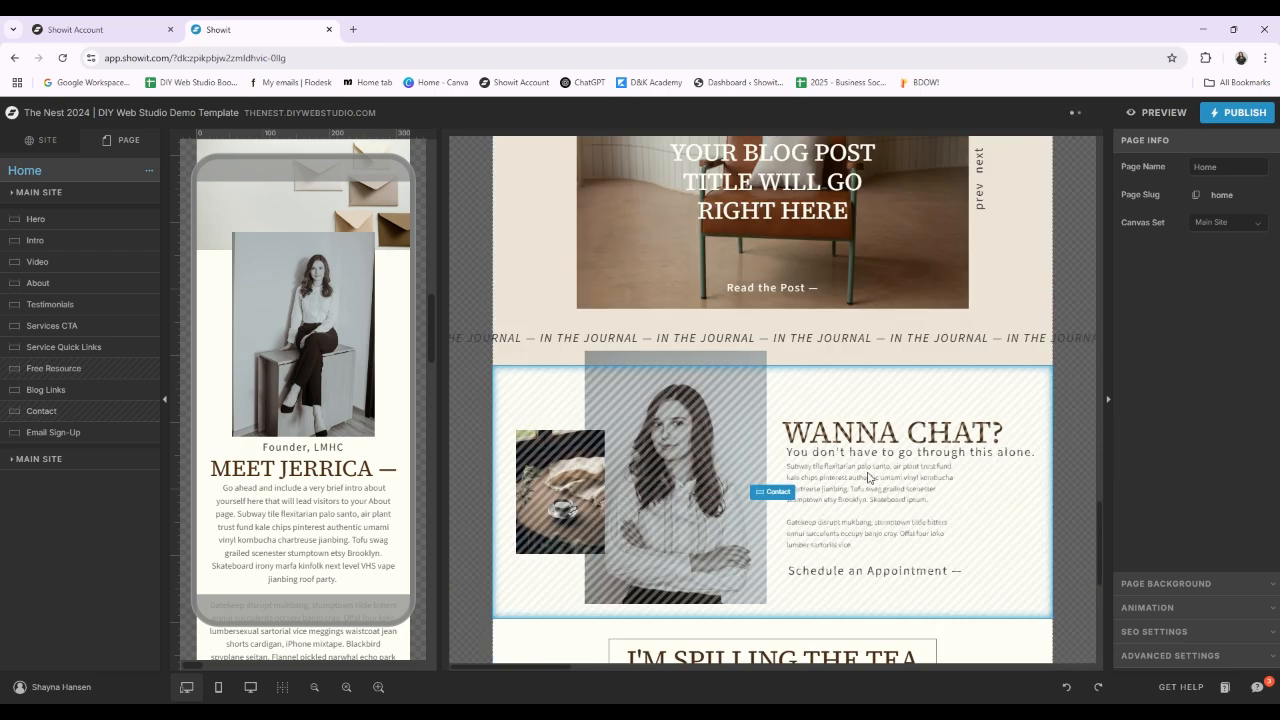
scroll(900, 500, up, 15)
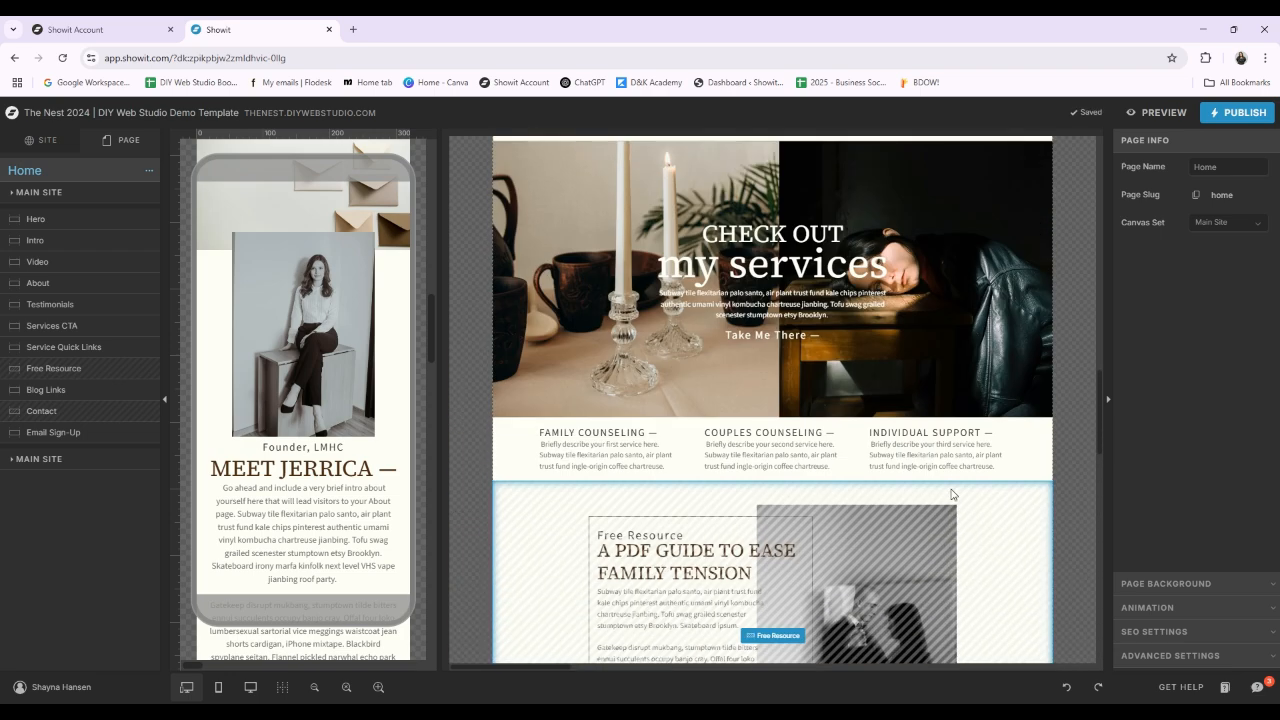
scroll(951, 498, up, 2)
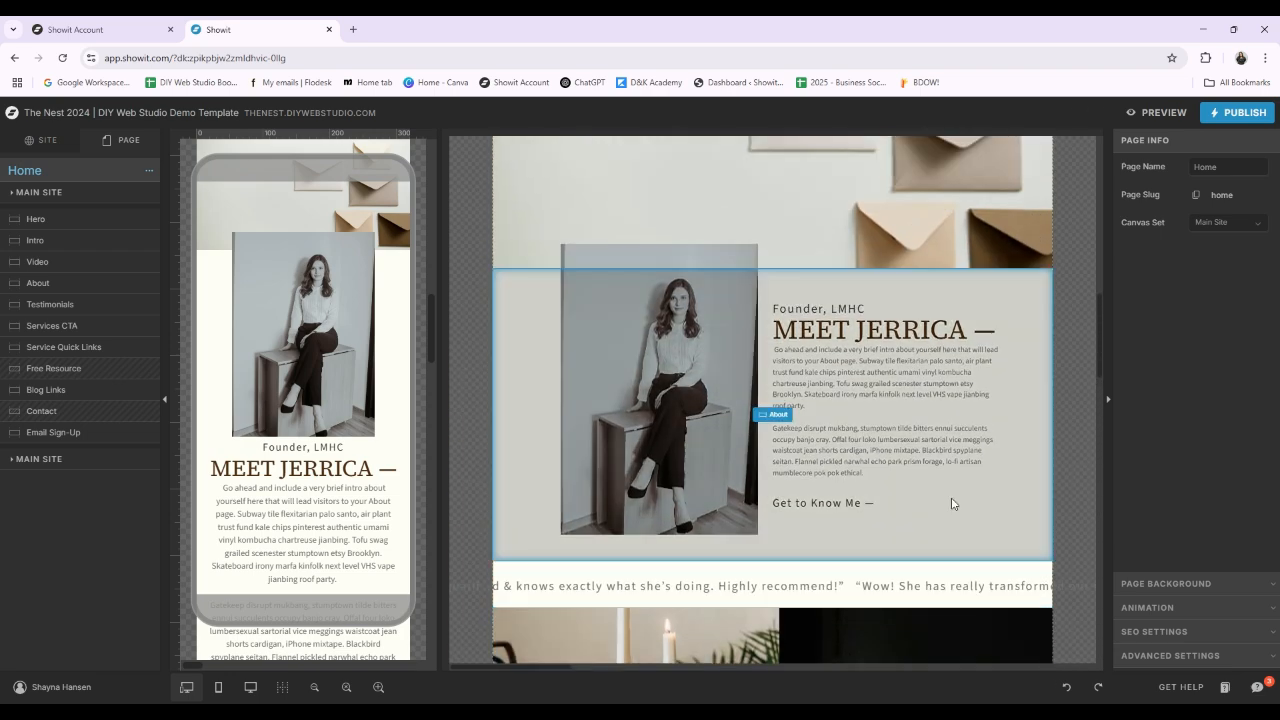
scroll(1055, 444, up, 9)
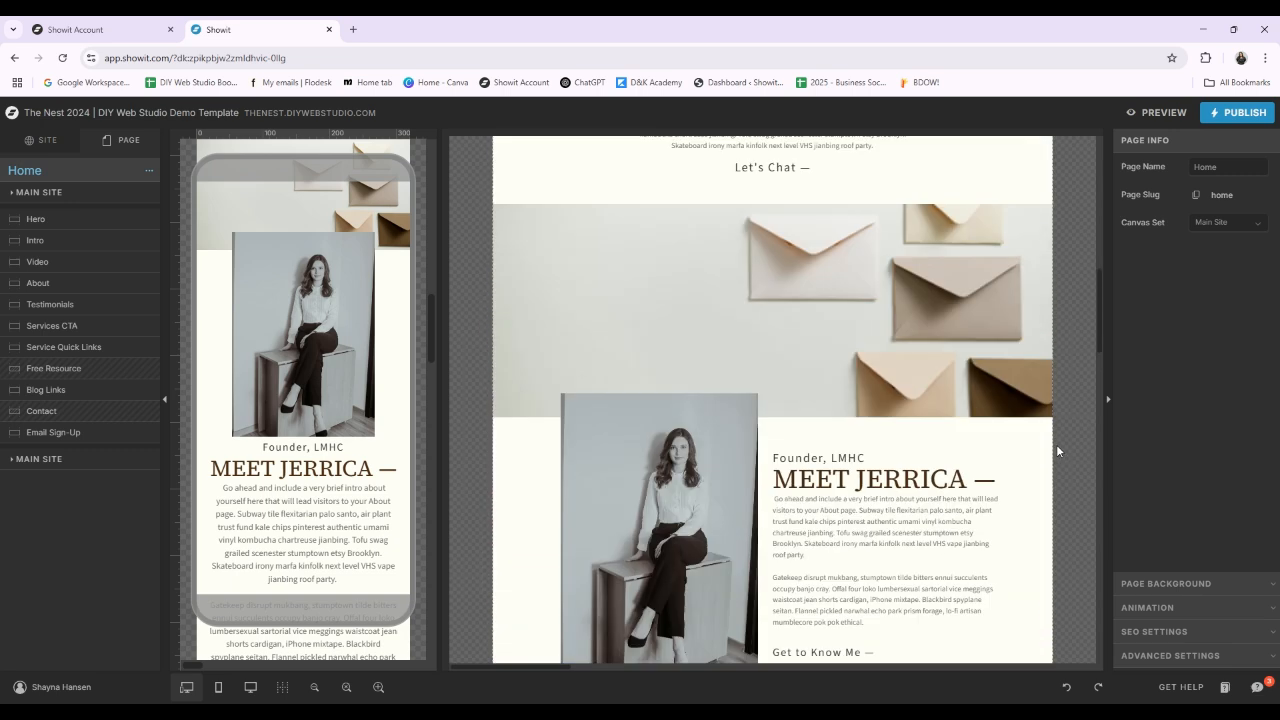
scroll(1038, 481, down, 2)
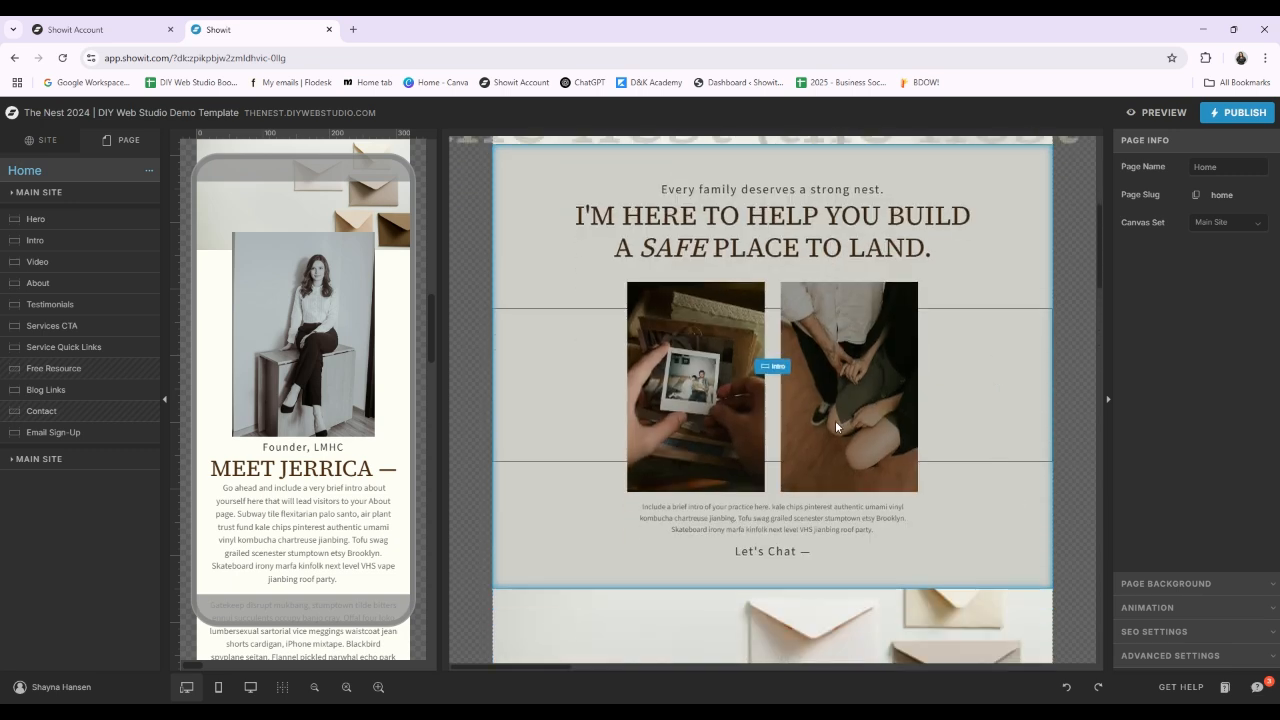
click(781, 374)
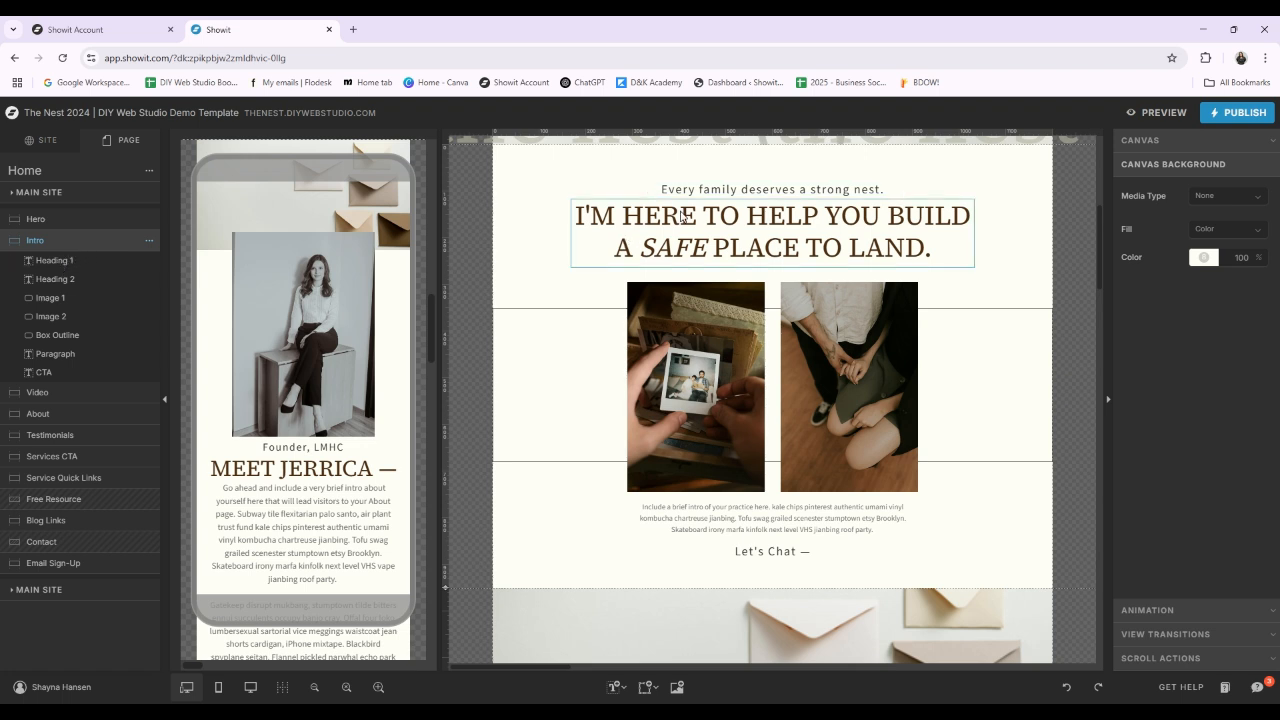
double_click(783, 196)
drag(892, 190, 643, 198)
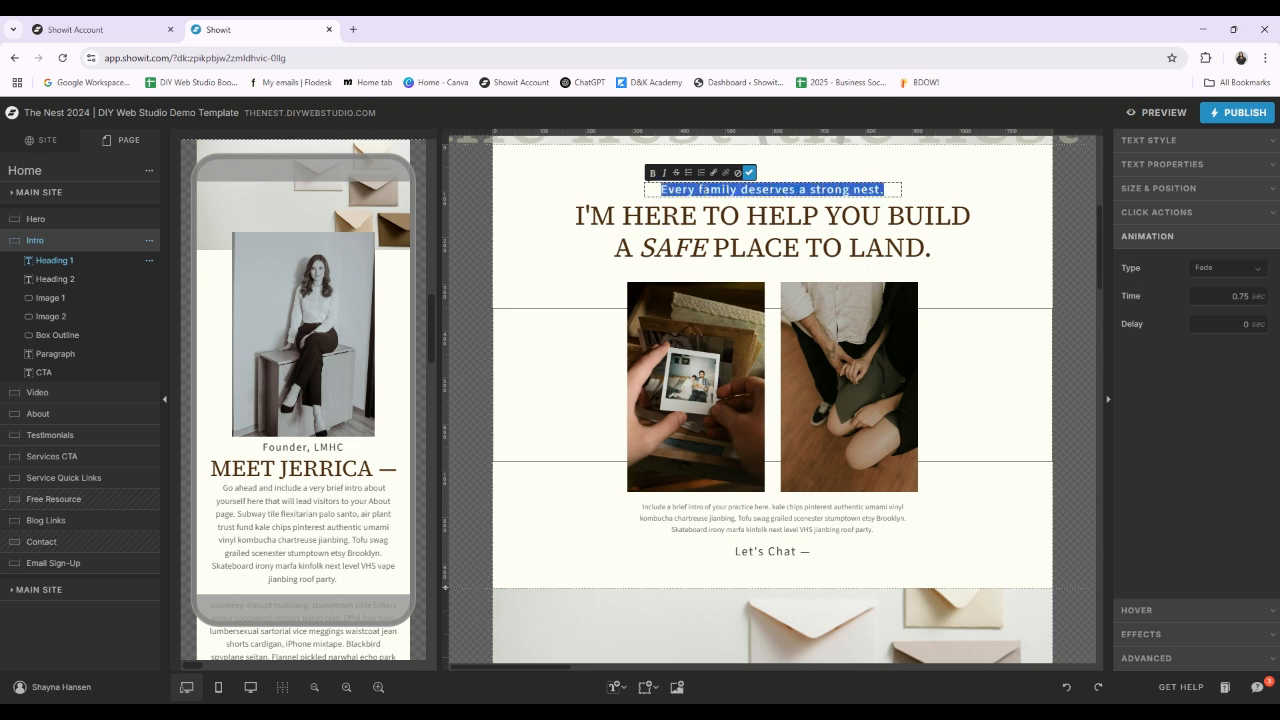
text(the thera)
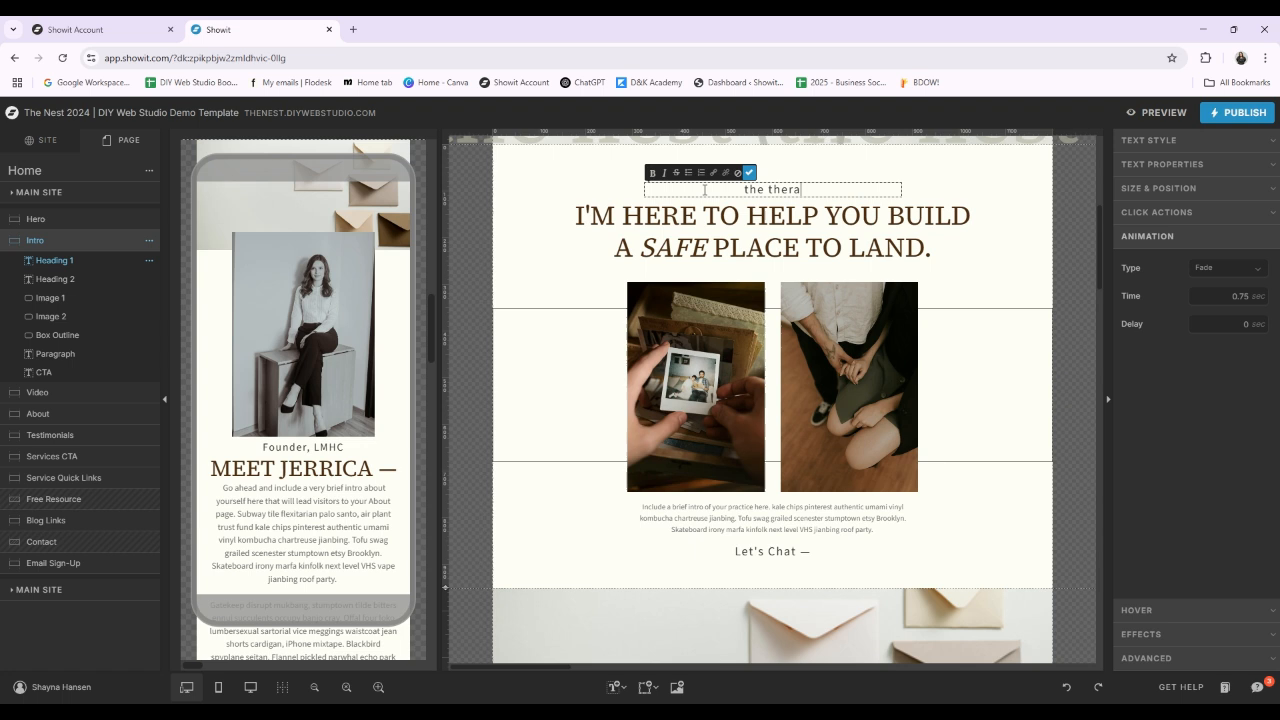
text(py kdfheotjkn)
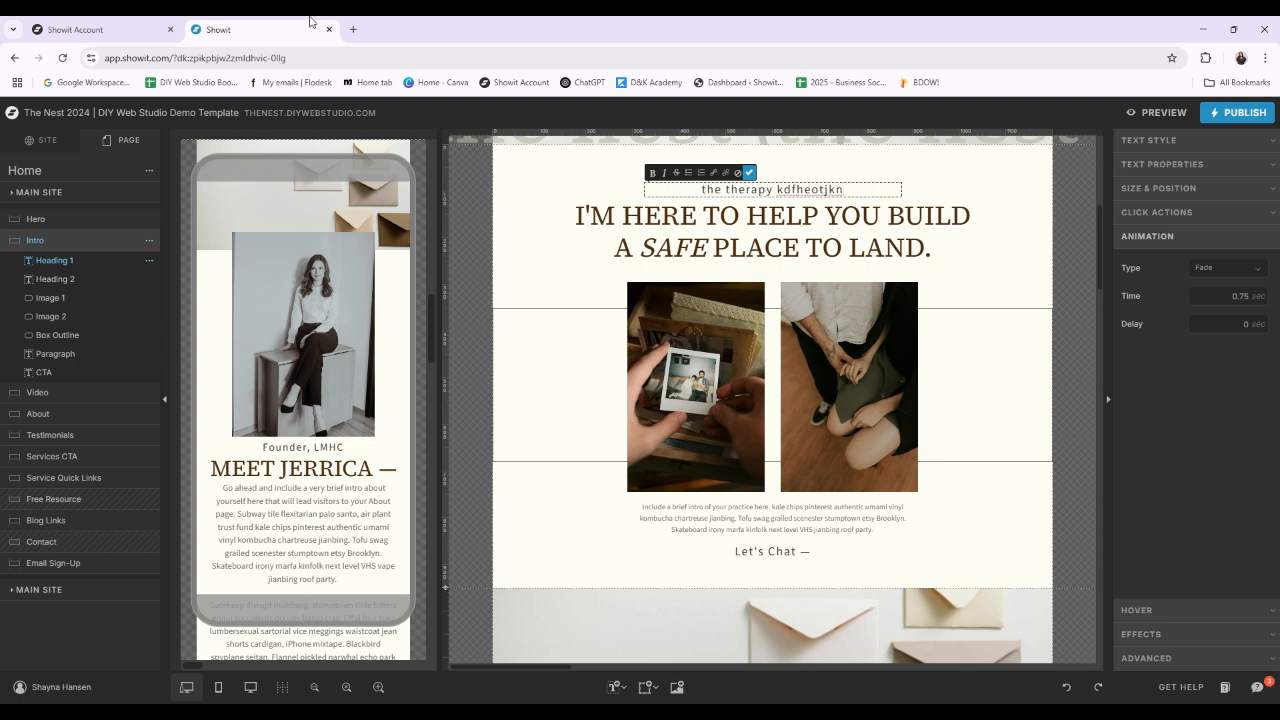
Step: Review the heading's text style, text properties, and size and position settings
click(1274, 140)
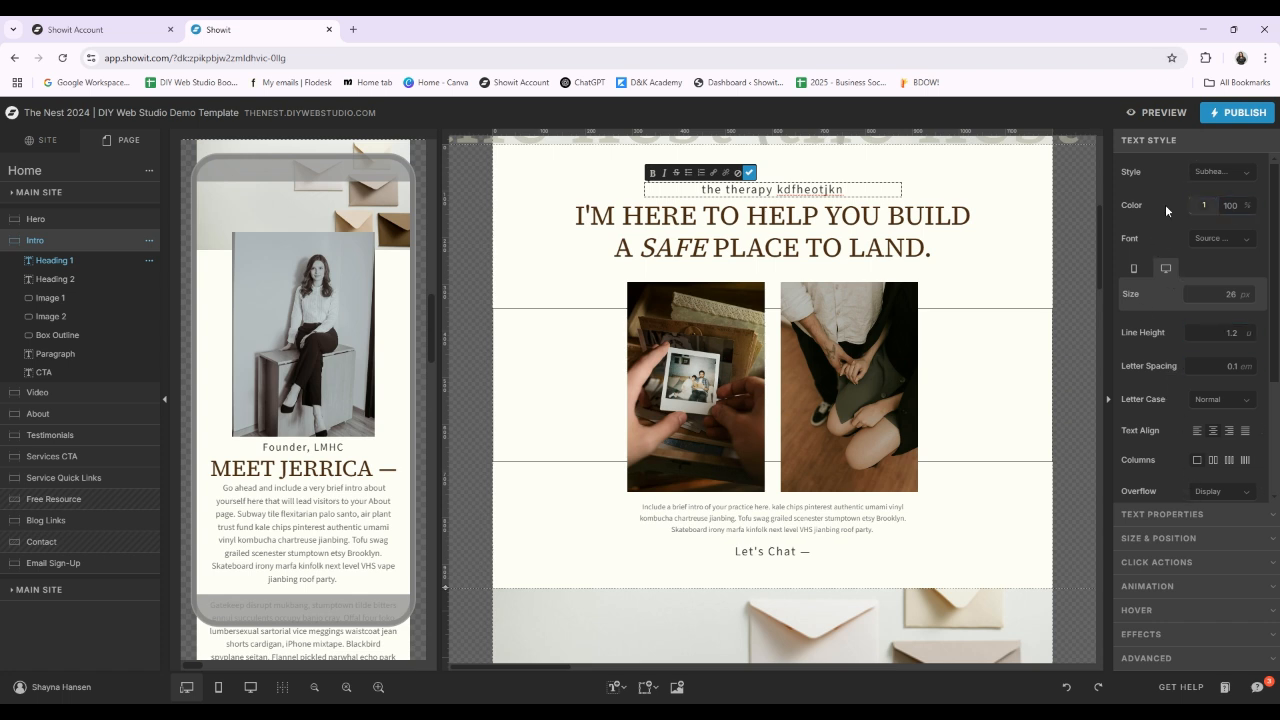
click(1271, 527)
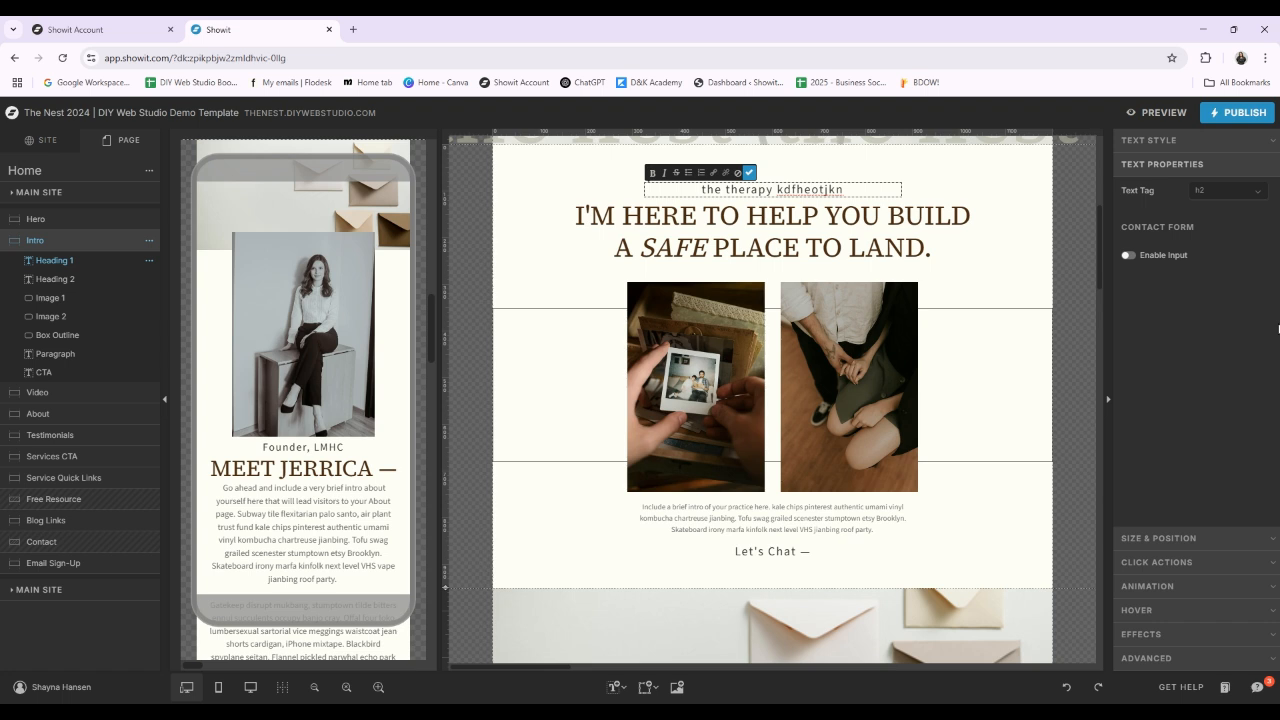
click(1268, 540)
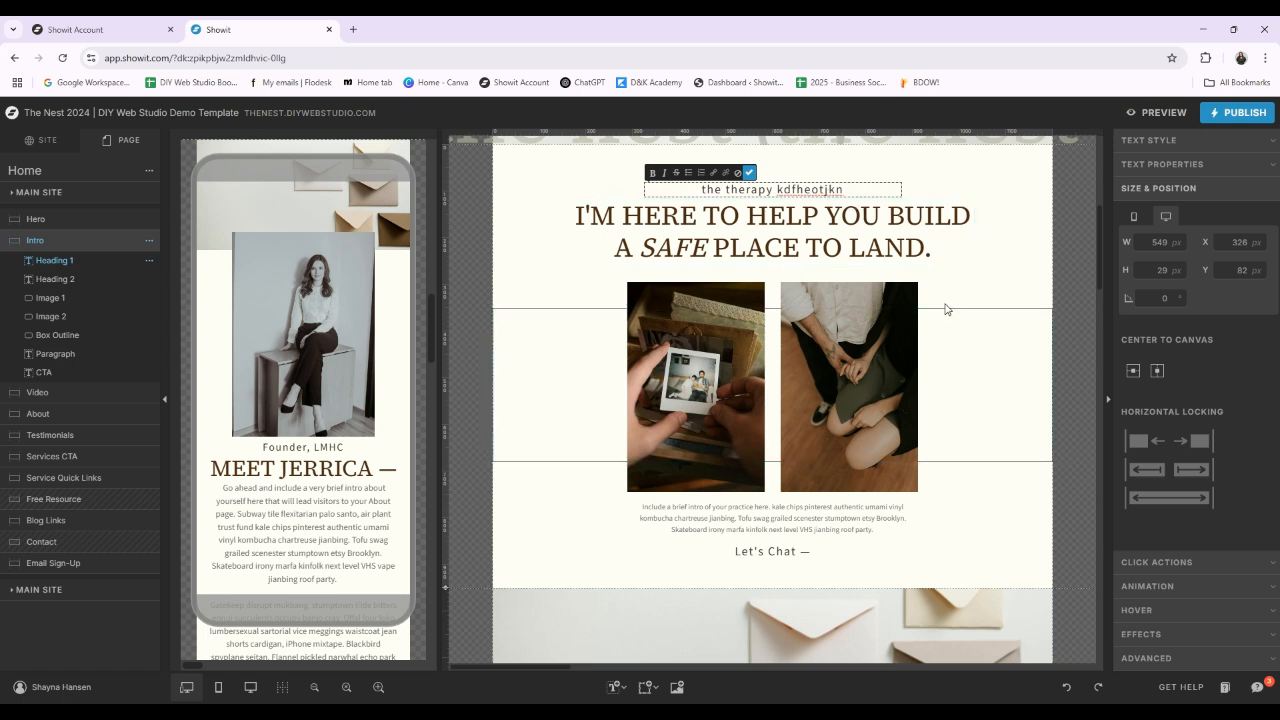
Step: Undo the heading text edit and the last Email Sign-Up canvas move, and select the Intro canvas's main heading
key(ctrl+z)
key(ctrl+z)
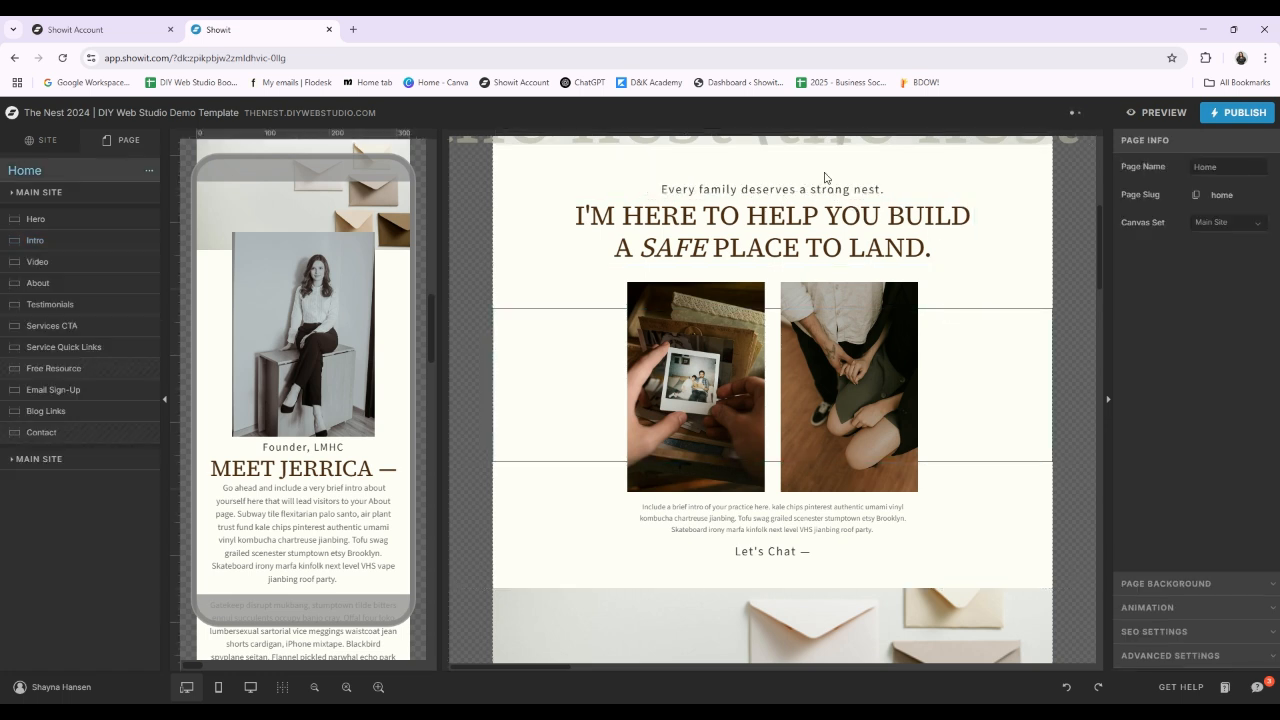
click(860, 238)
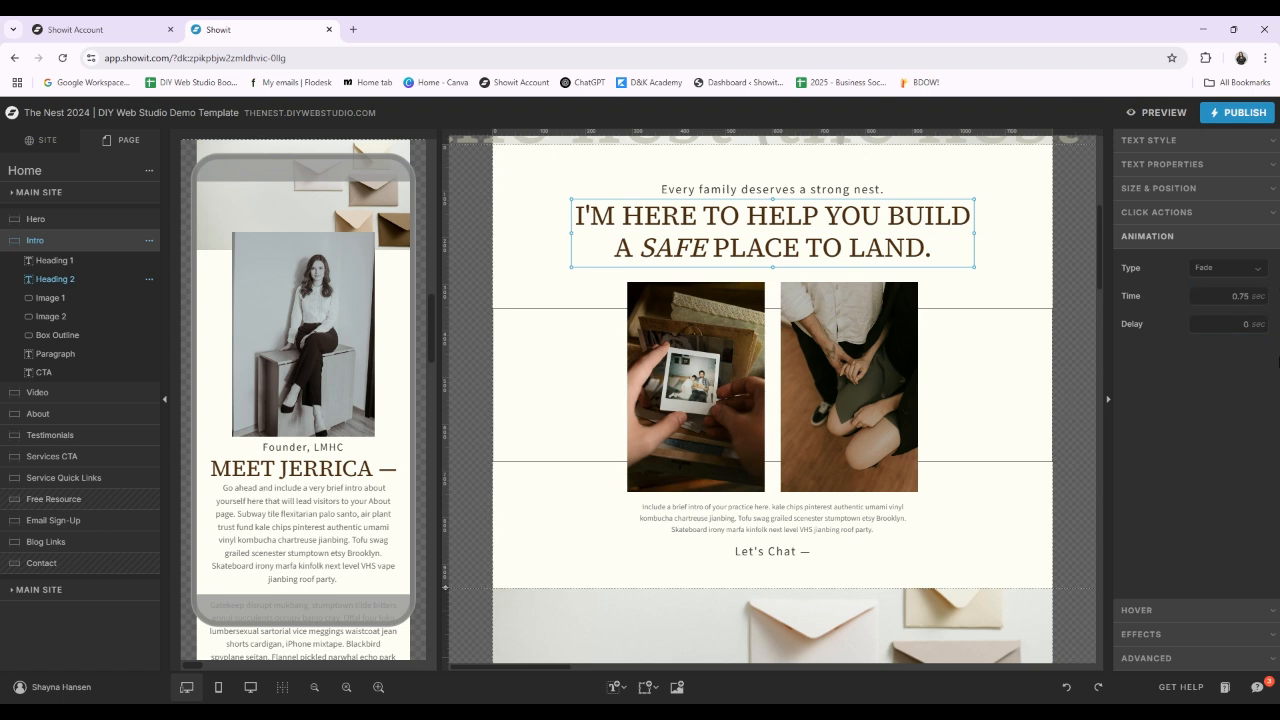
Step: Review the link type and other click action settings of the Intro canvas's "Let's Chat" text, and return to the canvas settings
scroll(777, 363, down, 2)
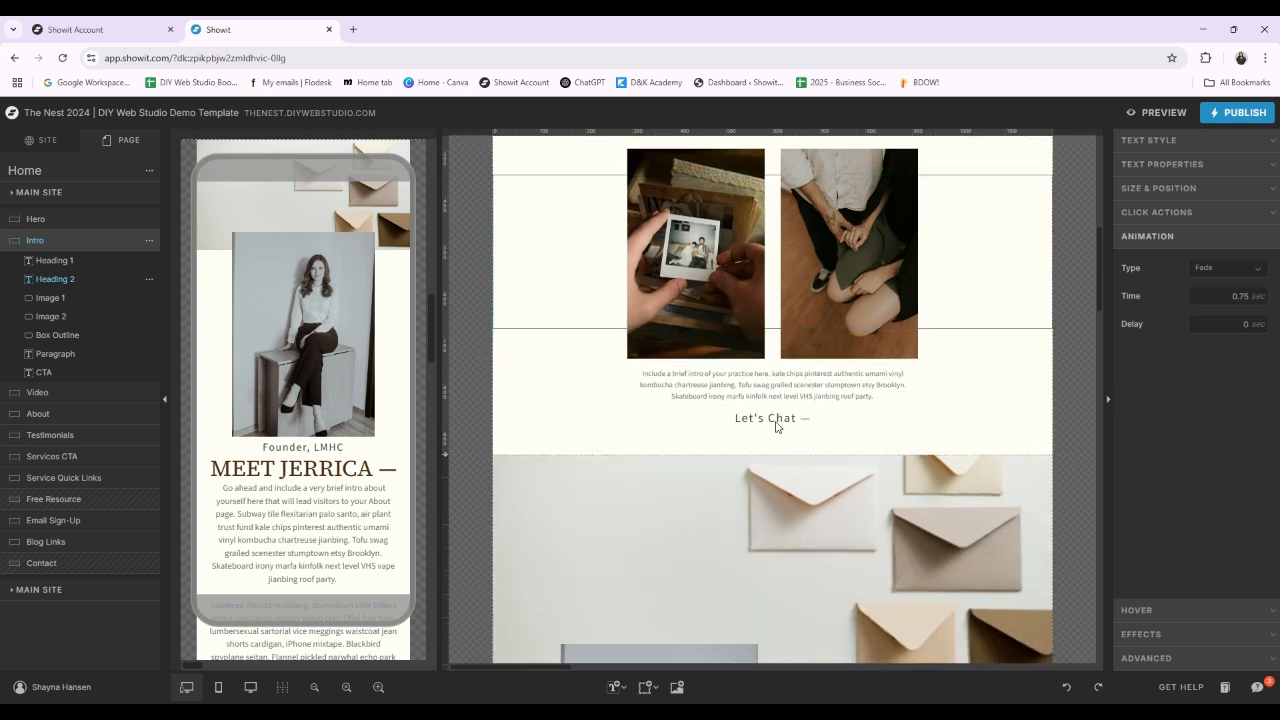
click(770, 416)
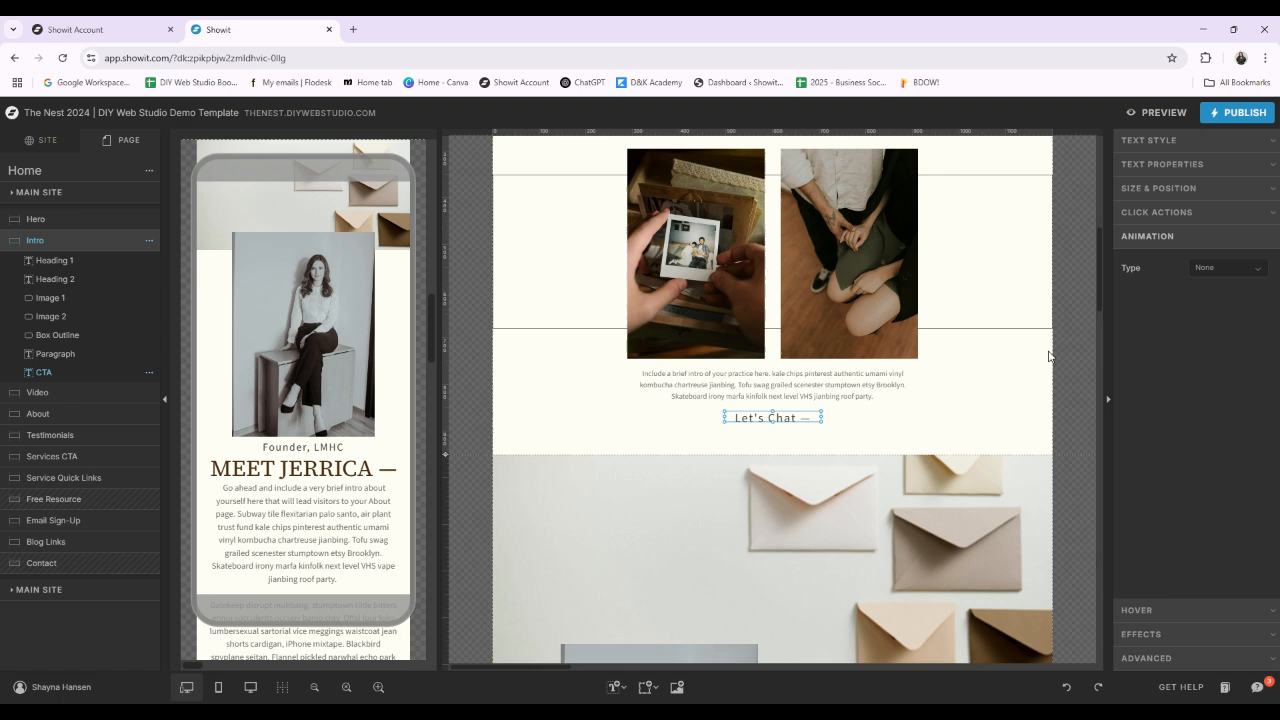
click(1274, 214)
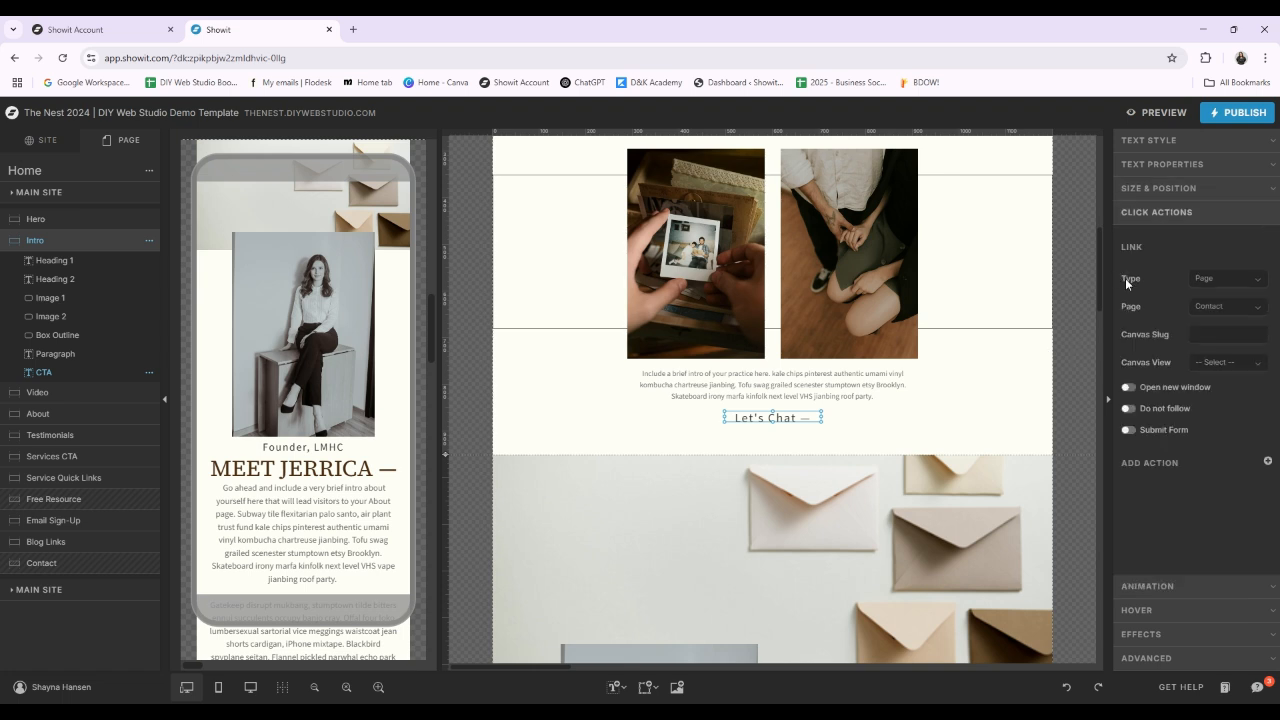
click(1264, 279)
click(767, 430)
click(777, 418)
click(1038, 394)
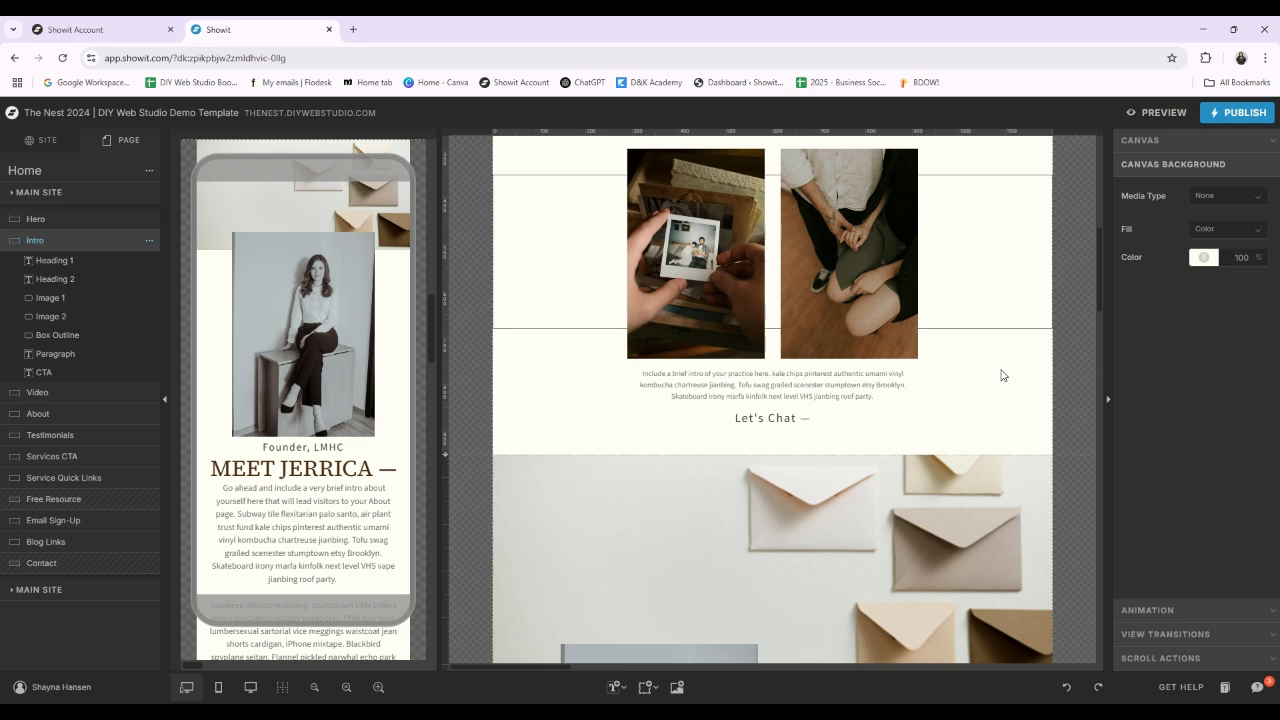
Step: Select the Home page's Hero canvas and review its general canvas settings and background settings
scroll(1003, 375, up, 3)
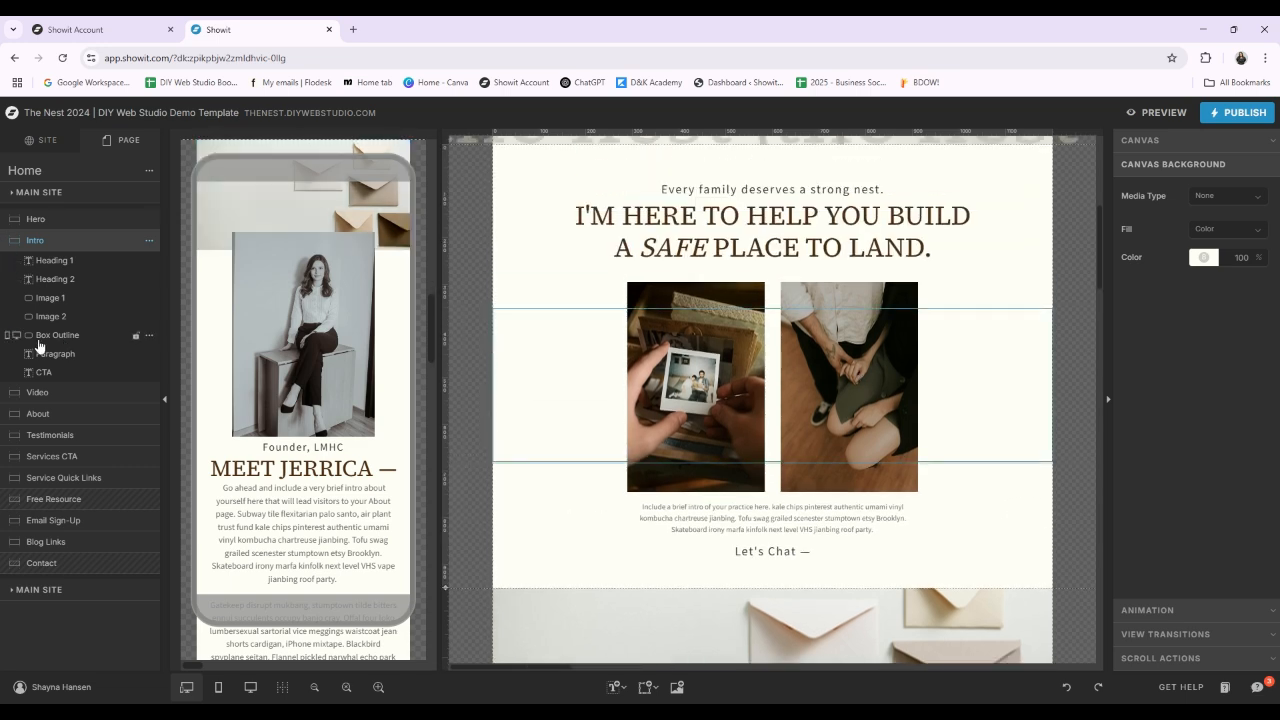
scroll(1040, 417, up, 4)
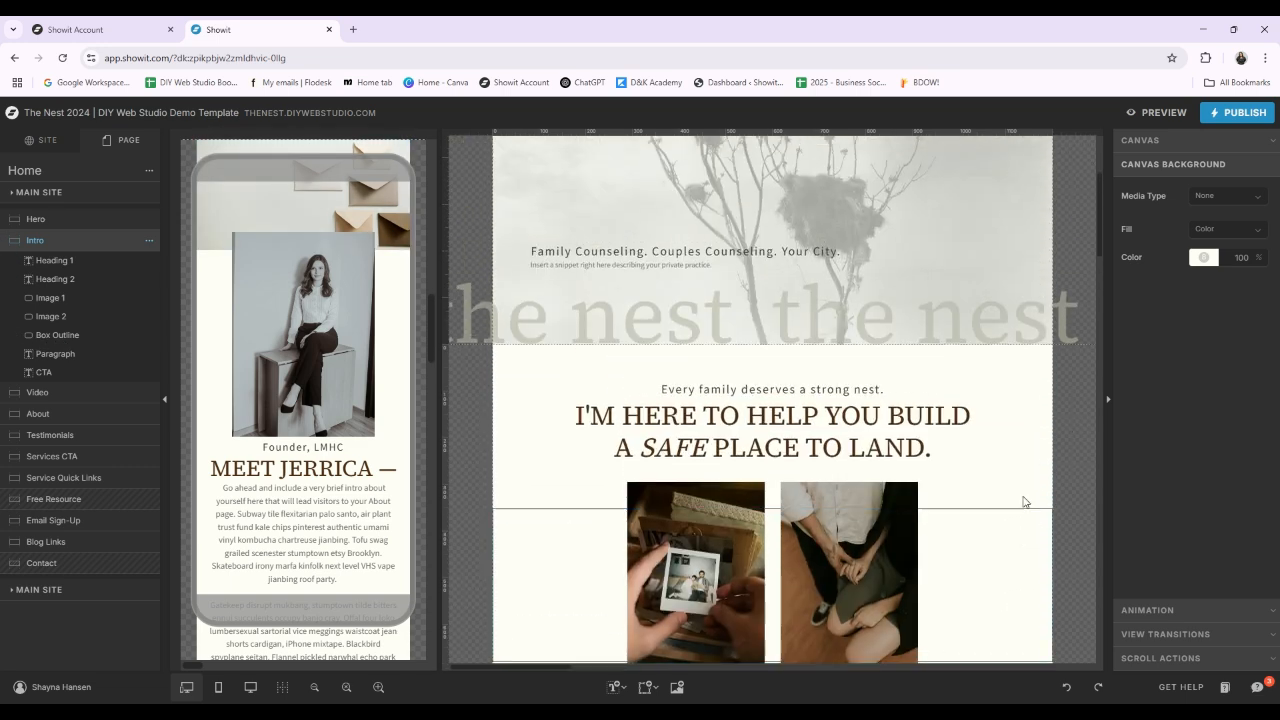
scroll(883, 321, up, 3)
scroll(824, 339, up, 2)
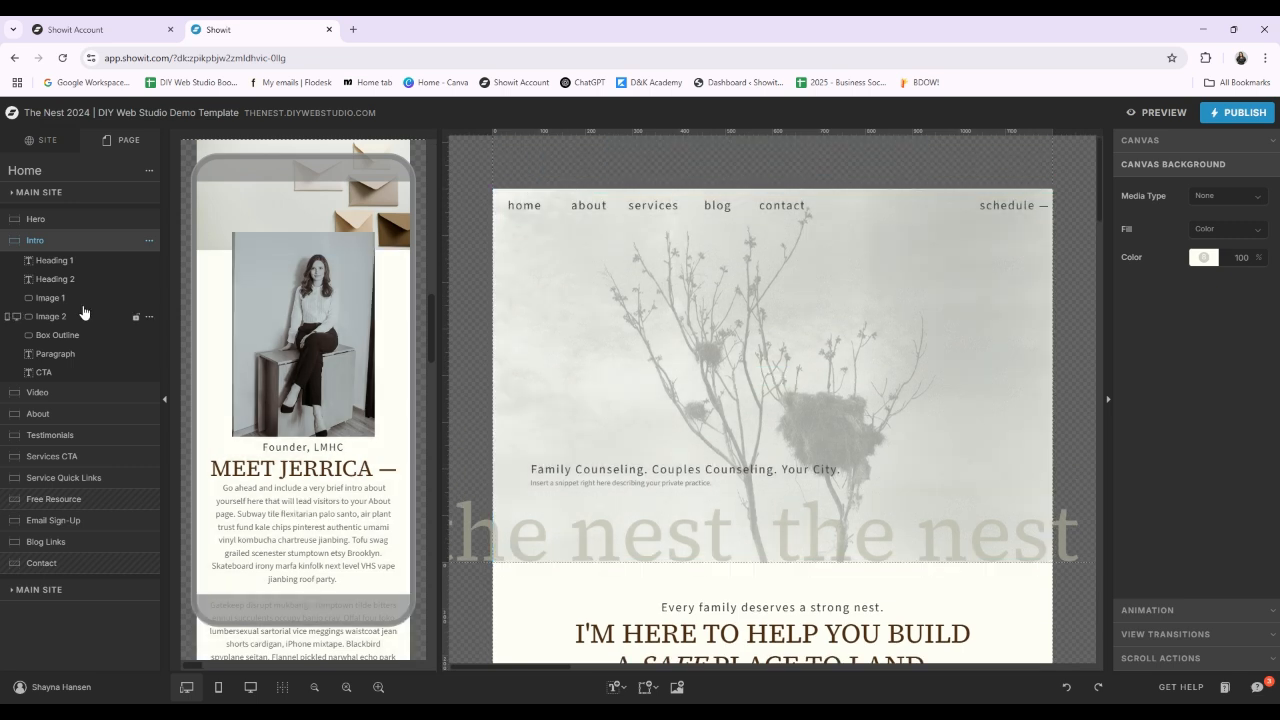
click(30, 222)
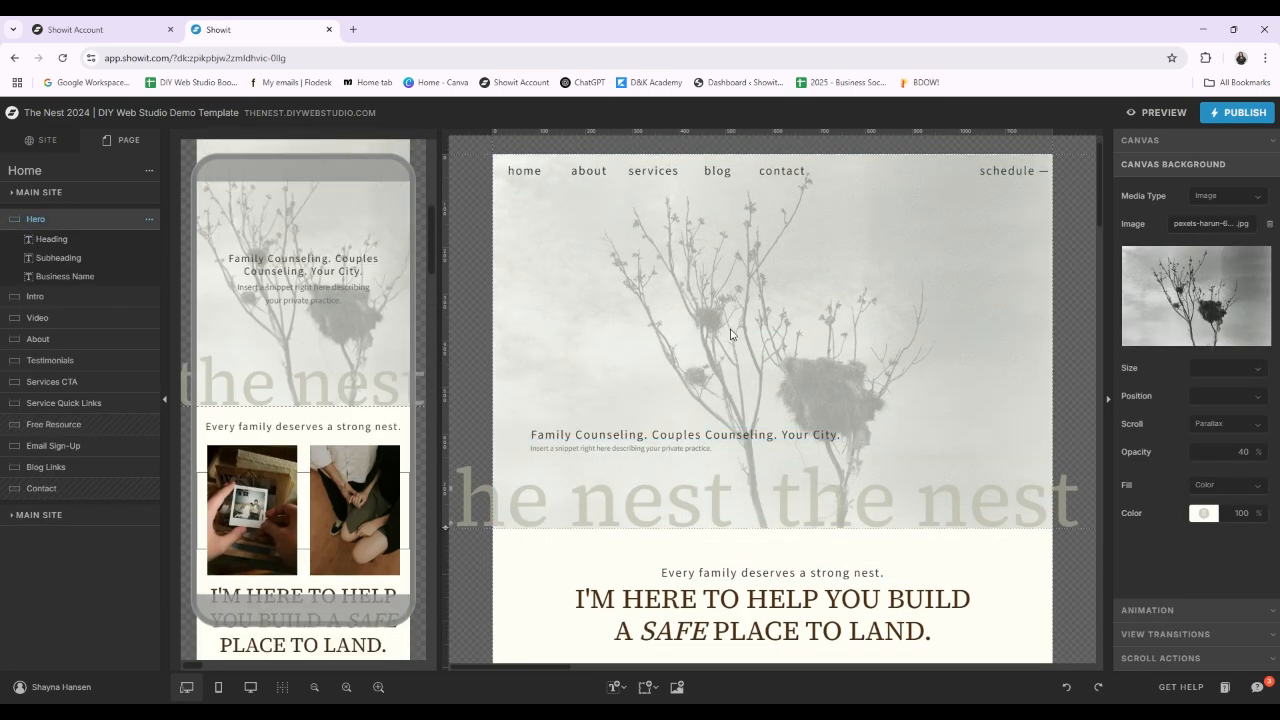
click(1213, 141)
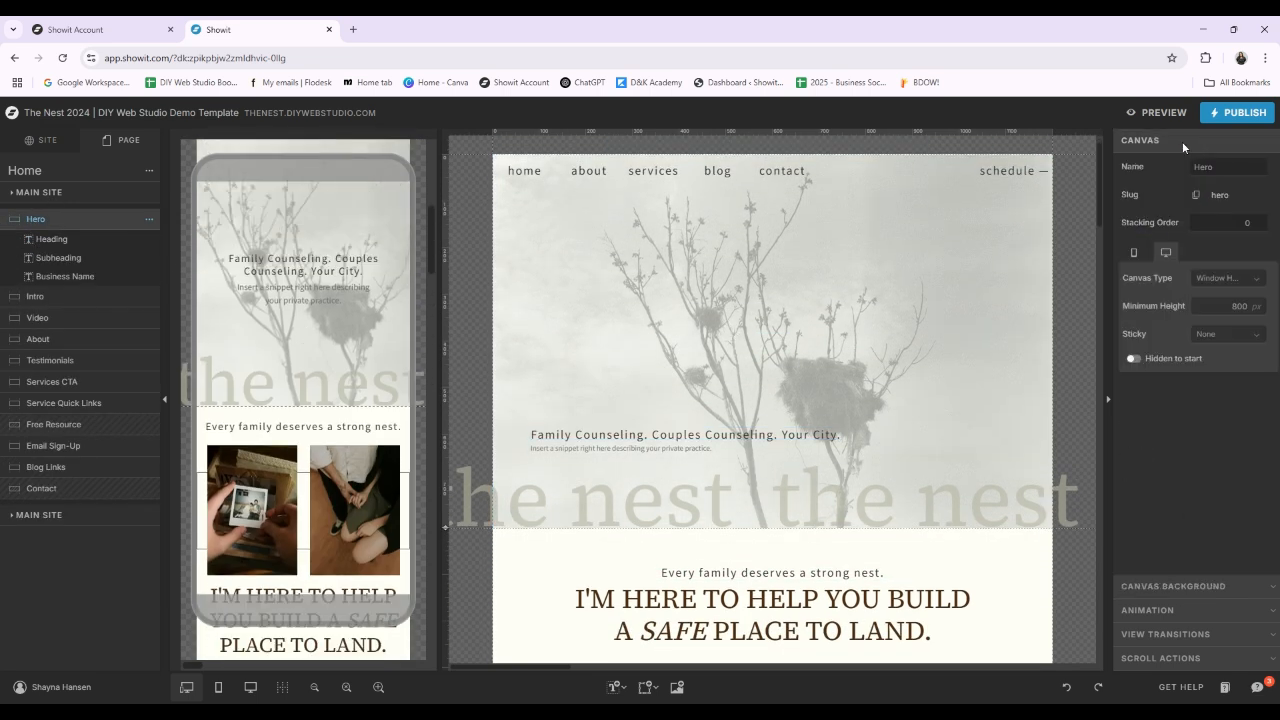
click(1172, 588)
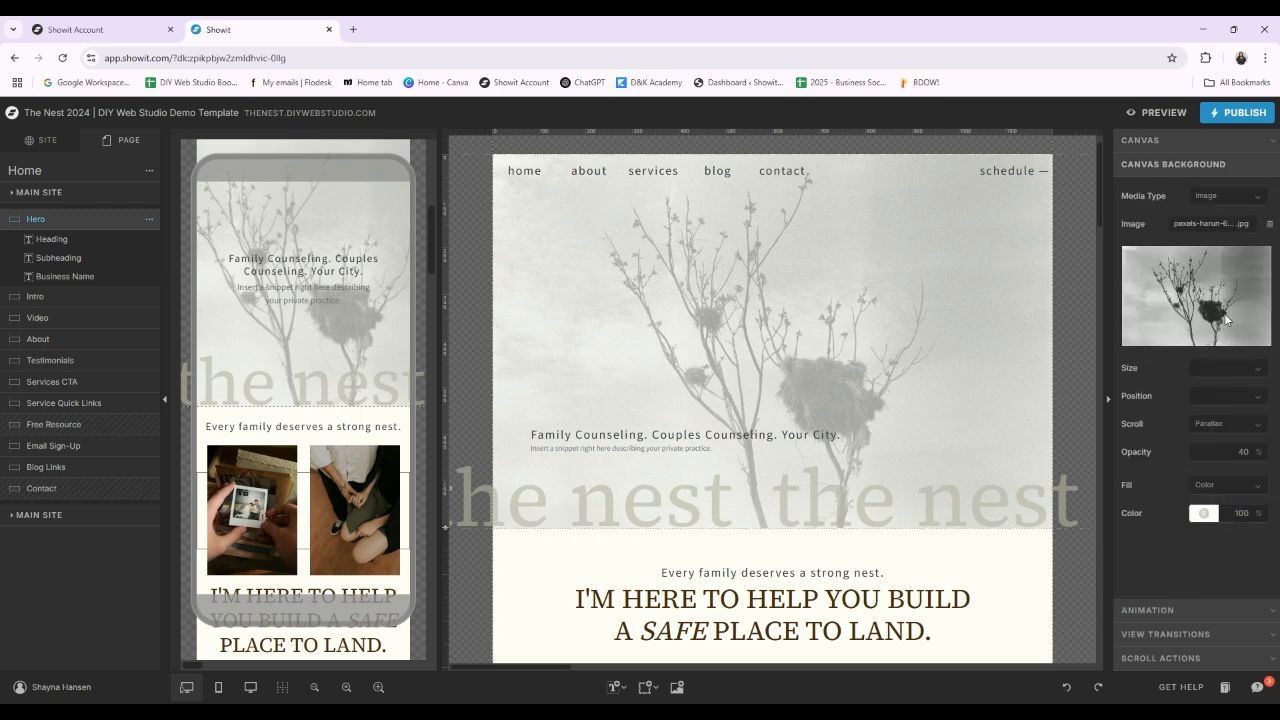
Step: Try the photo of the reclining woman as the Hero canvas's background image, and replace it with pexels-cottonbro-10202969.jpg
click(1226, 319)
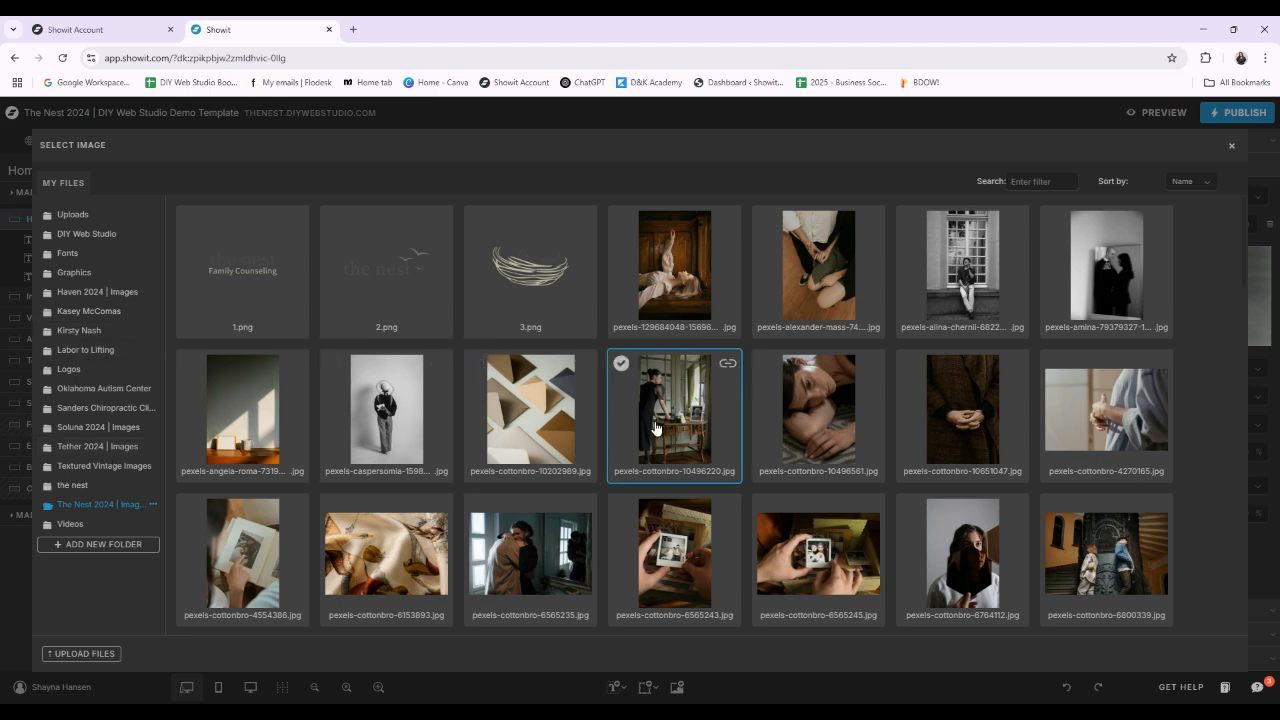
click(672, 268)
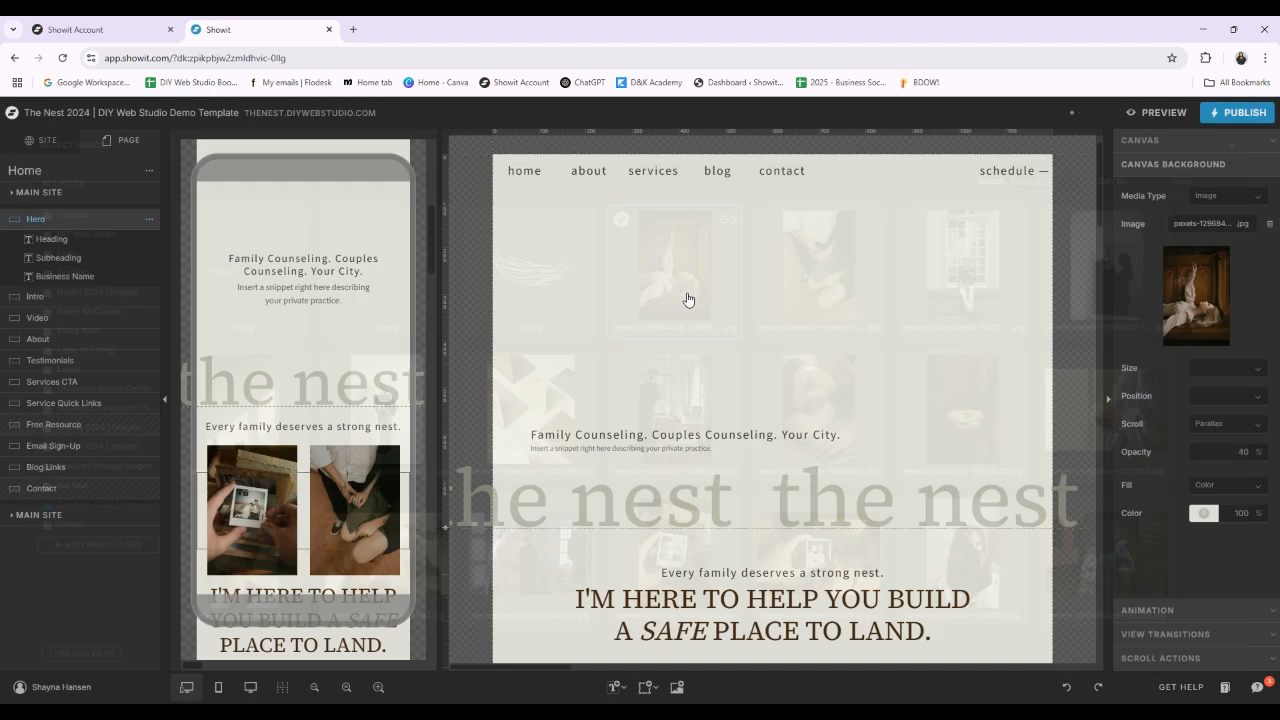
click(1195, 296)
click(533, 412)
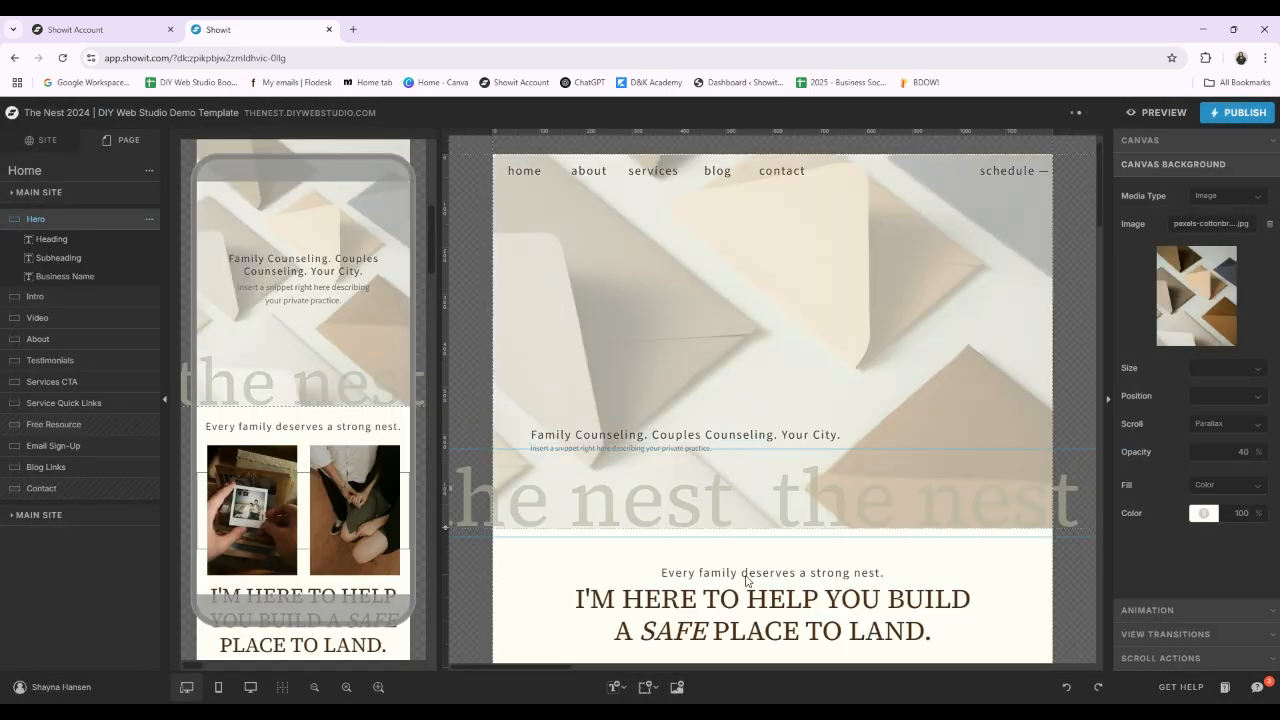
Step: Browse the image library and restore the bare tree with nests photo as the Hero canvas's background image
click(1218, 302)
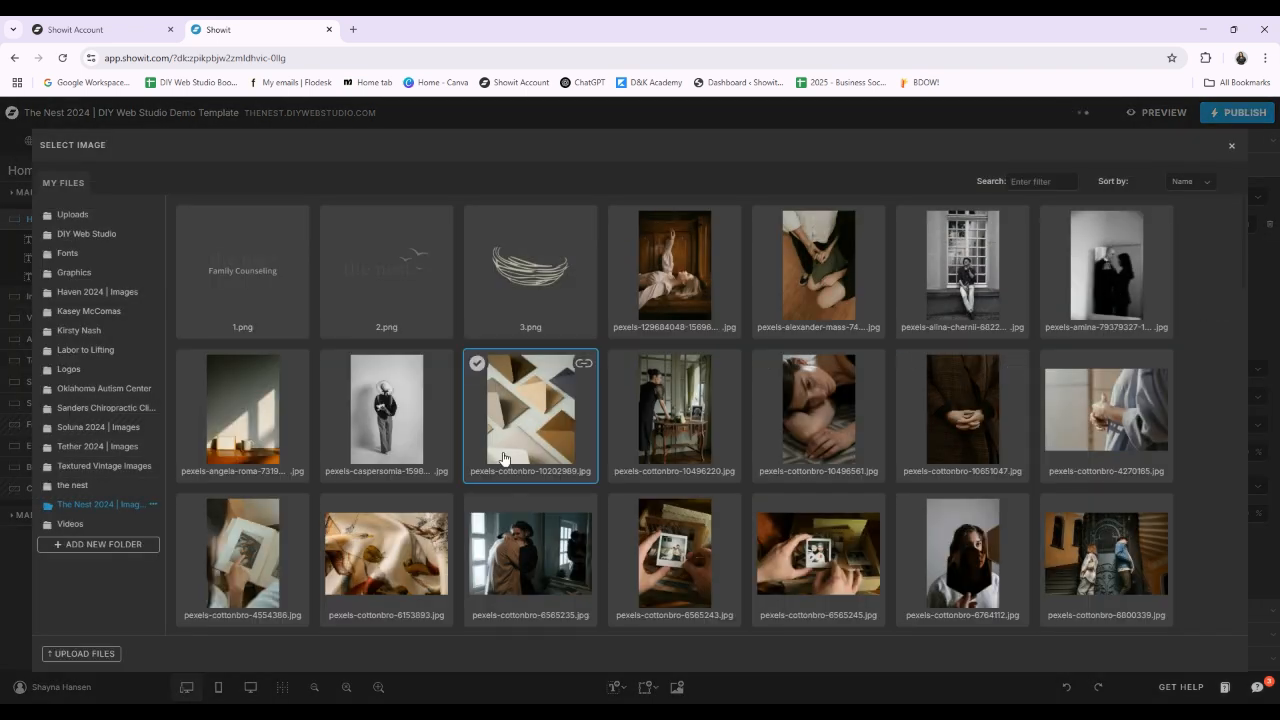
scroll(457, 450, down, 3)
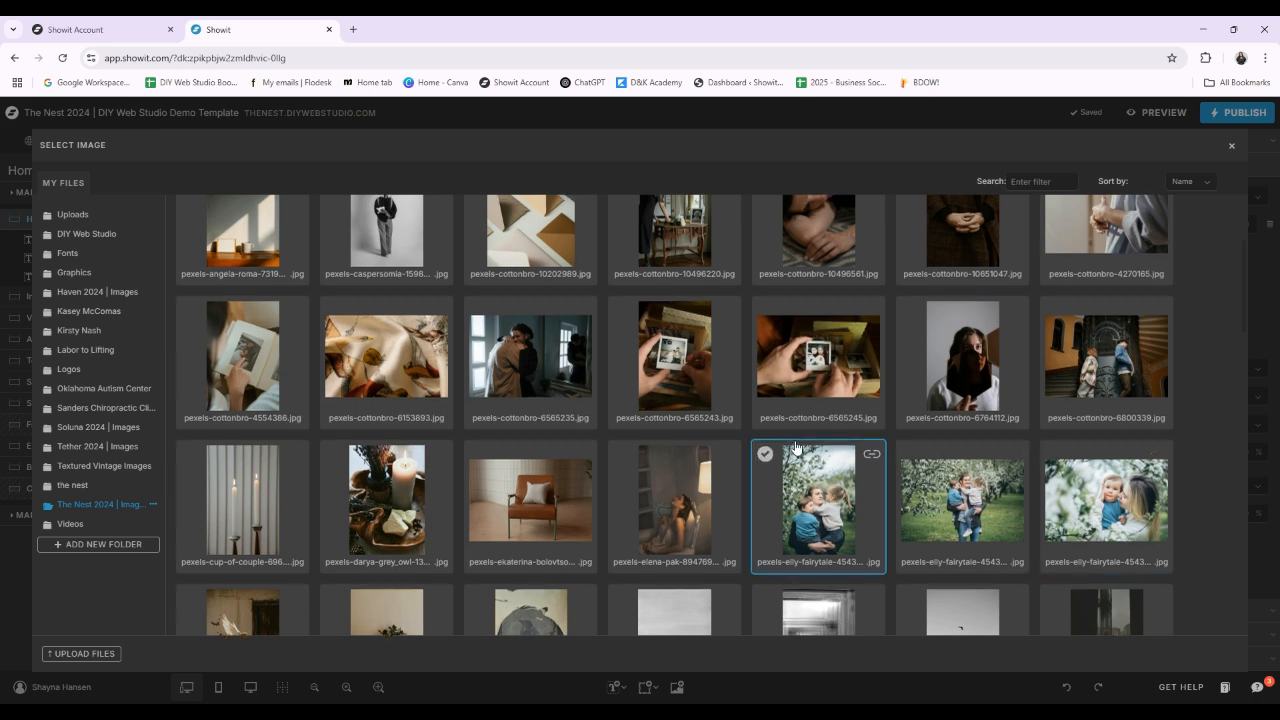
scroll(800, 480, up, 2)
click(1233, 147)
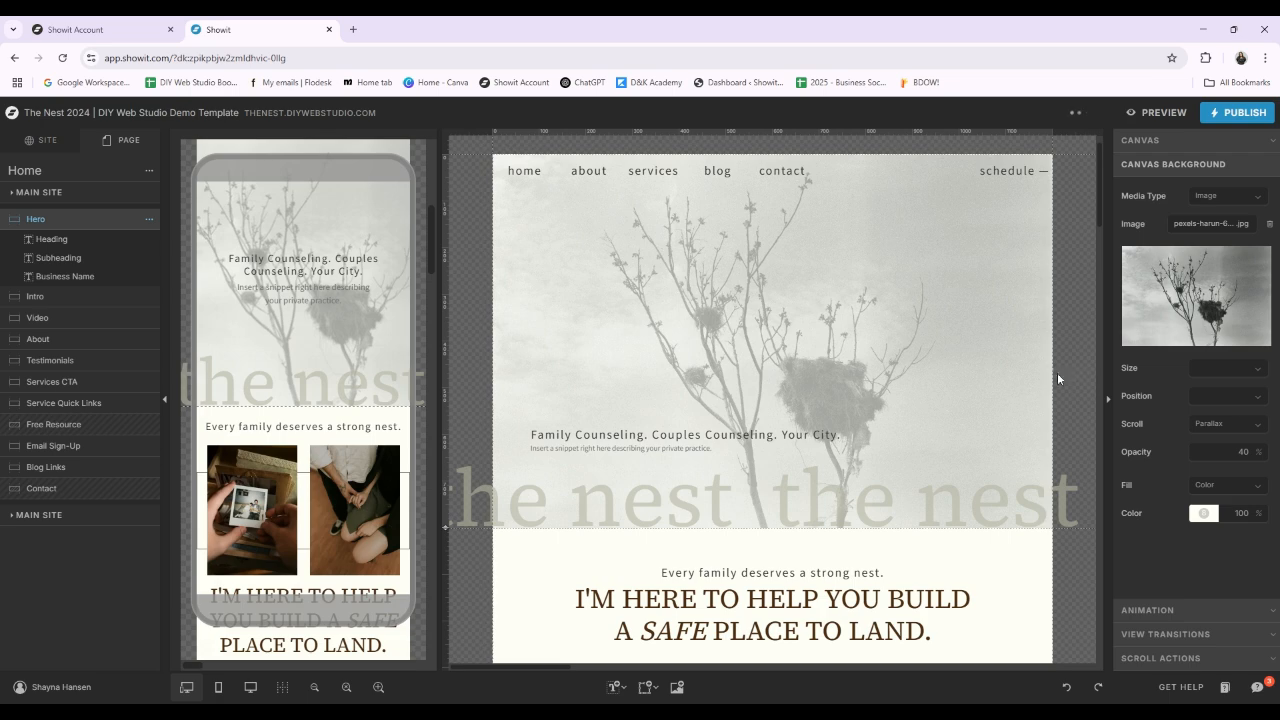
Step: Try the photo of the standing figure seen from behind as the Intro canvas's second image
scroll(1057, 372, down, 5)
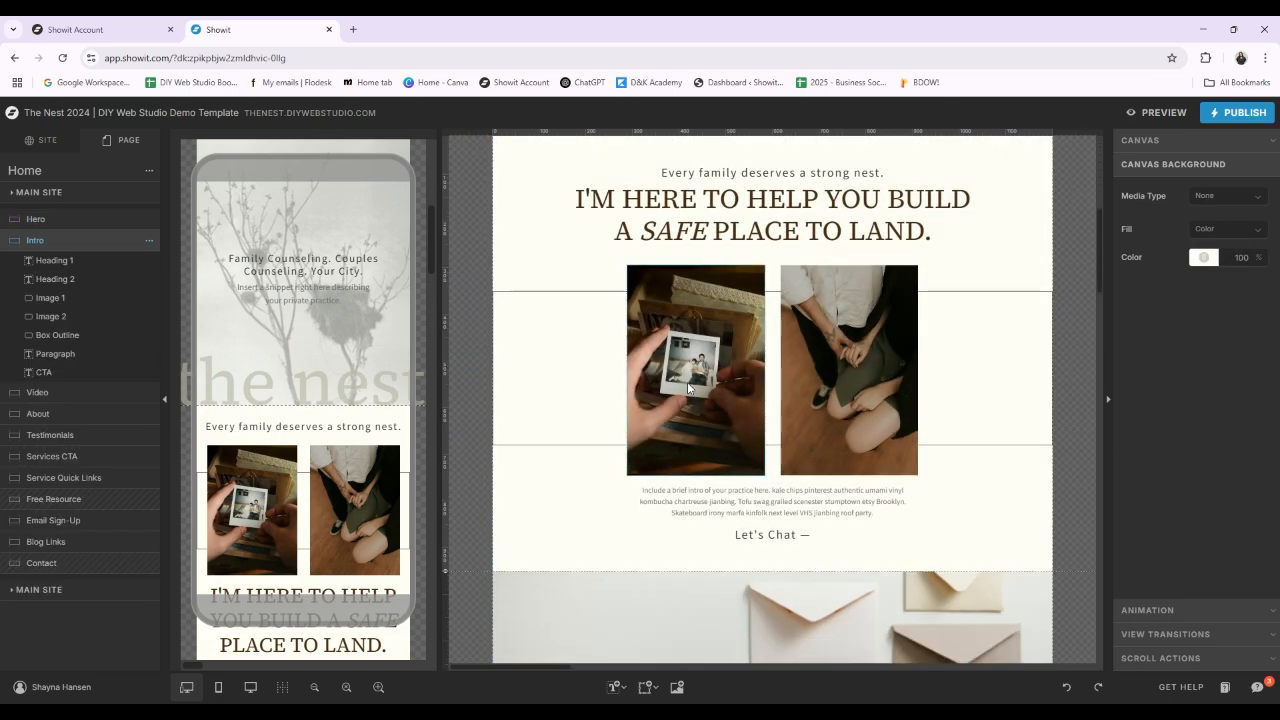
click(850, 370)
double_click(848, 370)
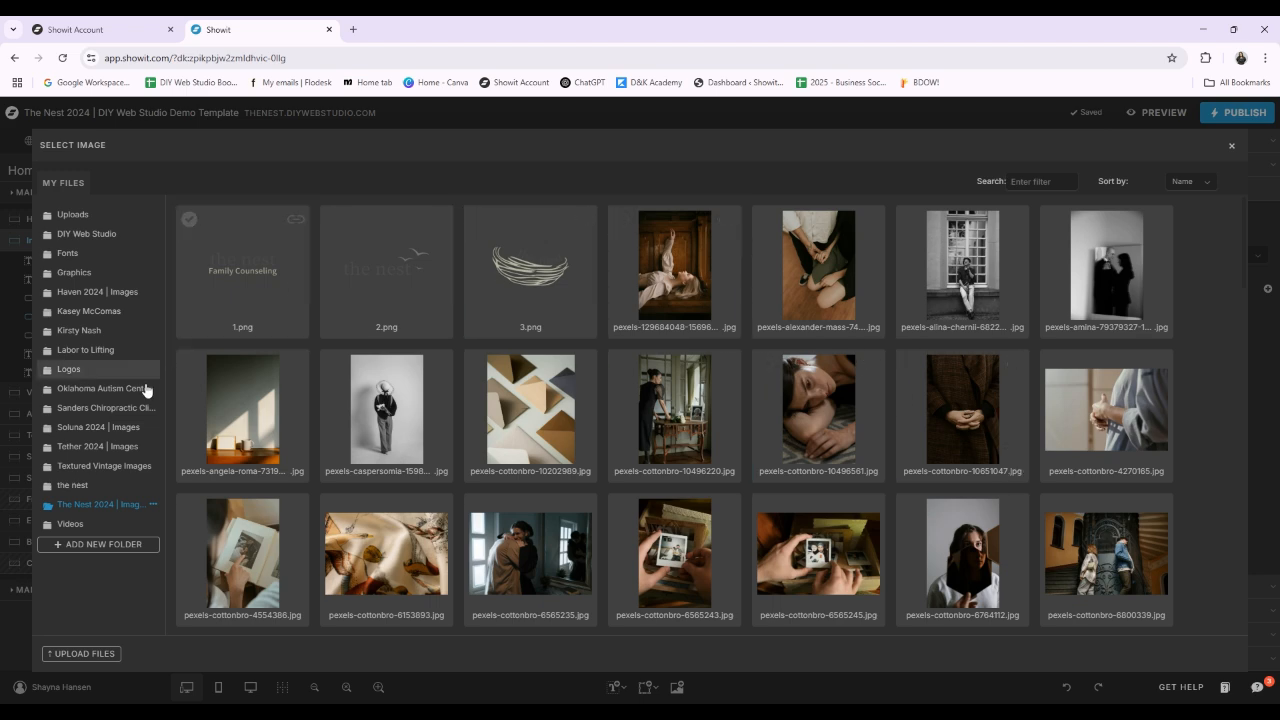
double_click(368, 424)
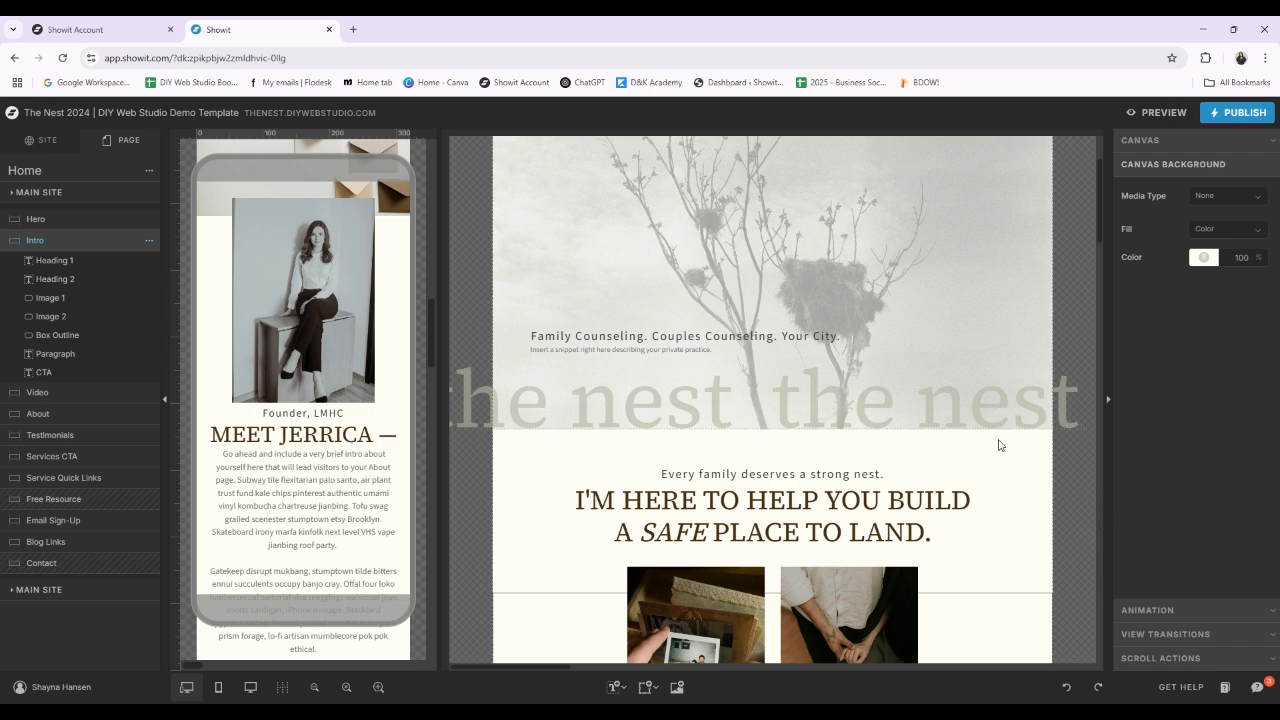
Step: Show the site-level page list and select the Hero canvas's "Family Counseling" heading in the mobile layout
click(44, 142)
scroll(323, 352, up, 3)
scroll(330, 380, up, 8)
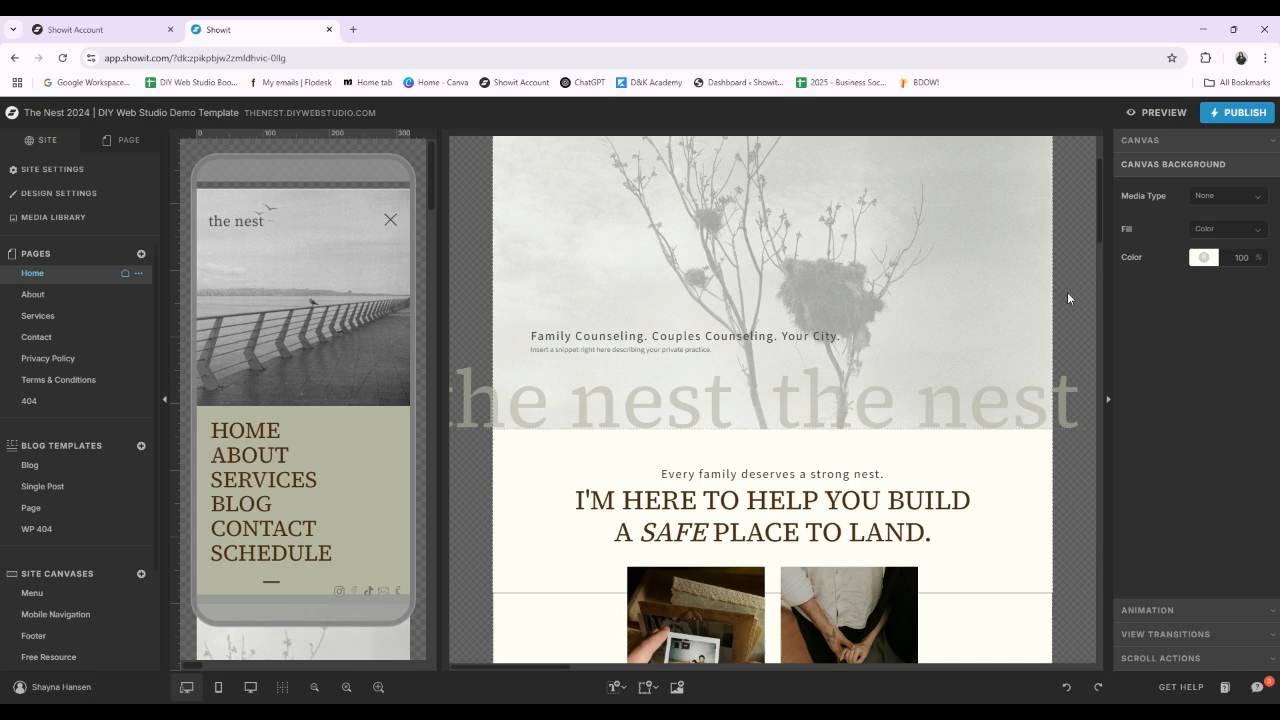
scroll(364, 444, down, 4)
scroll(362, 430, down, 4)
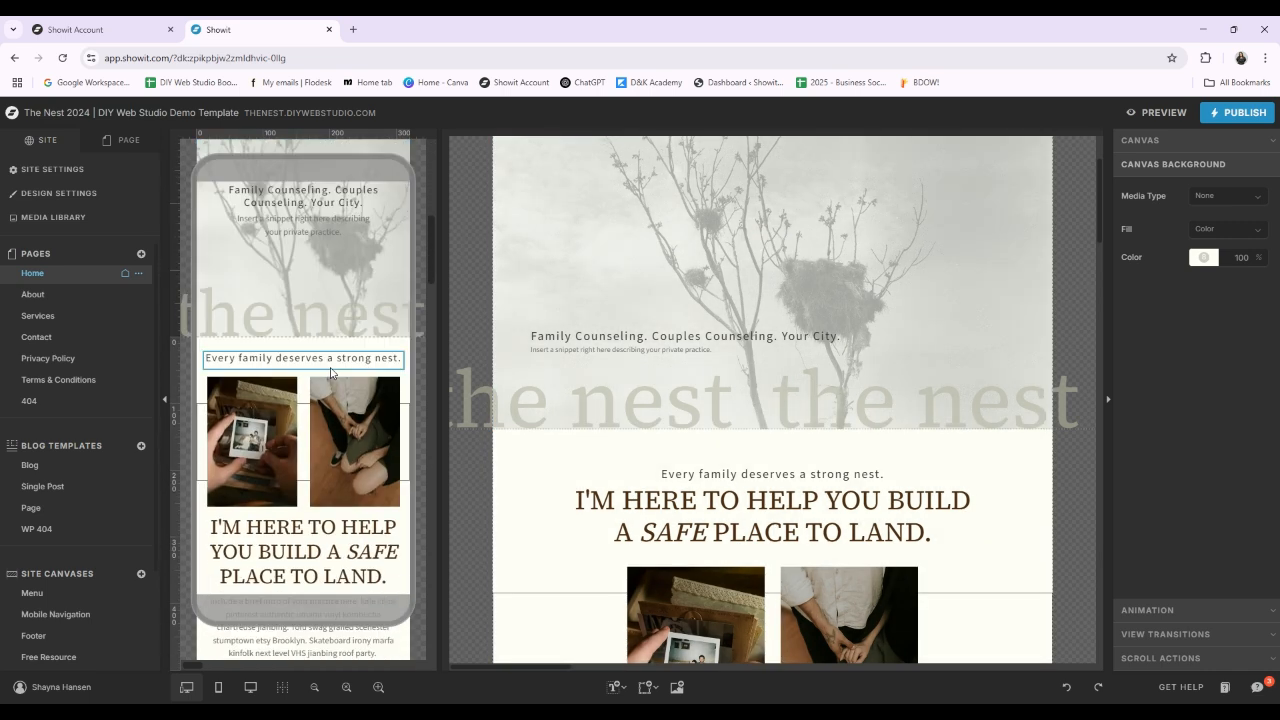
scroll(332, 365, up, 1)
click(325, 256)
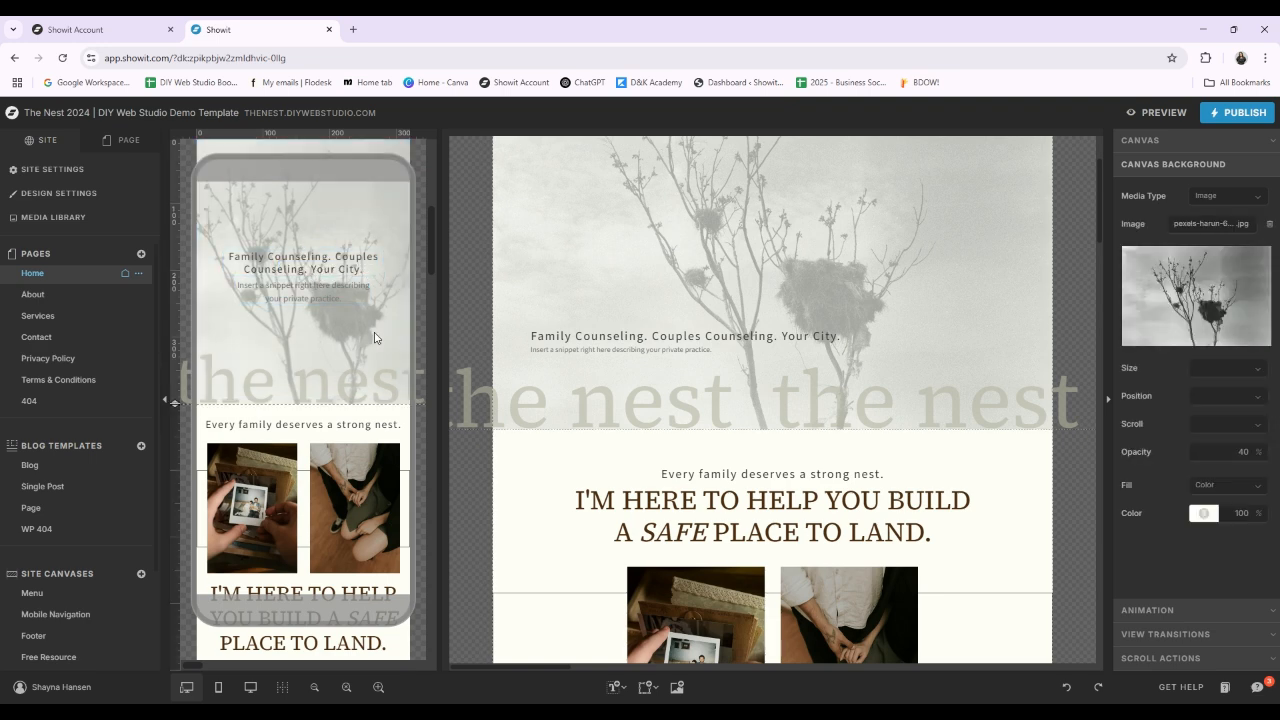
click(314, 266)
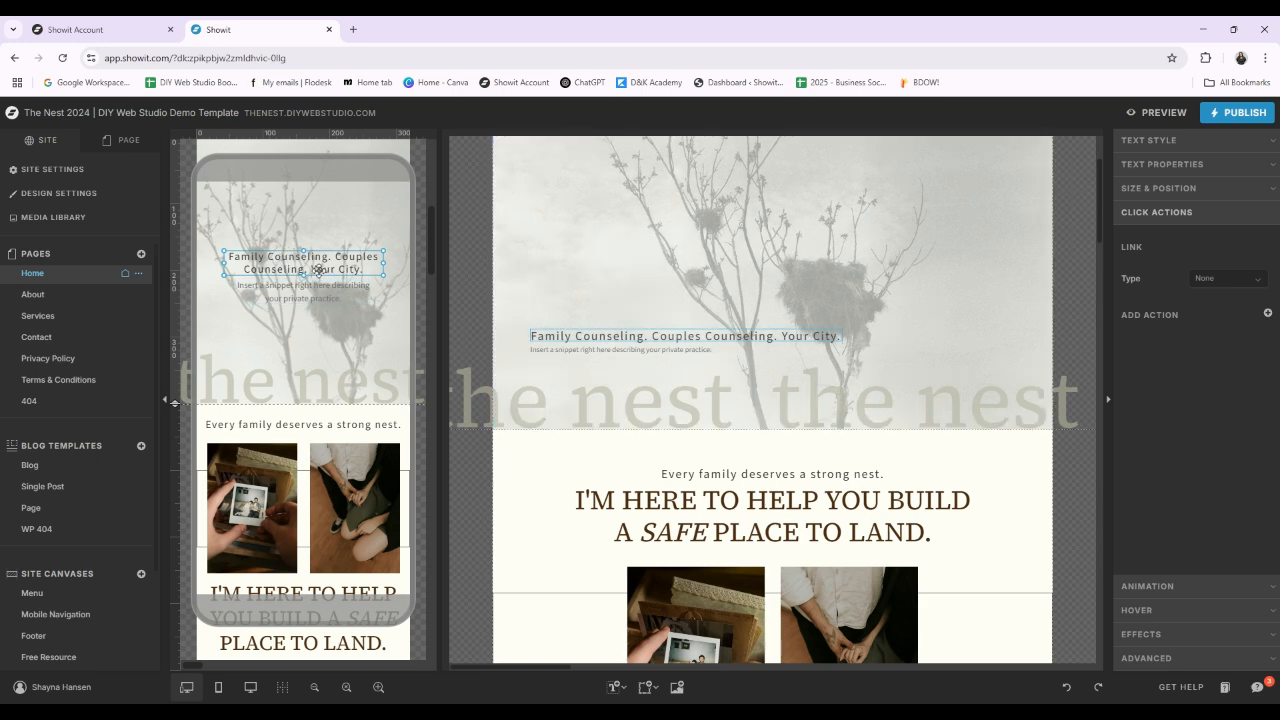
Step: Select the Intro canvas's main heading in the mobile layout and compare the mobile and desktop designs
scroll(335, 299, down, 1)
scroll(320, 310, up, 1)
scroll(234, 333, down, 1)
scroll(234, 333, down, 2)
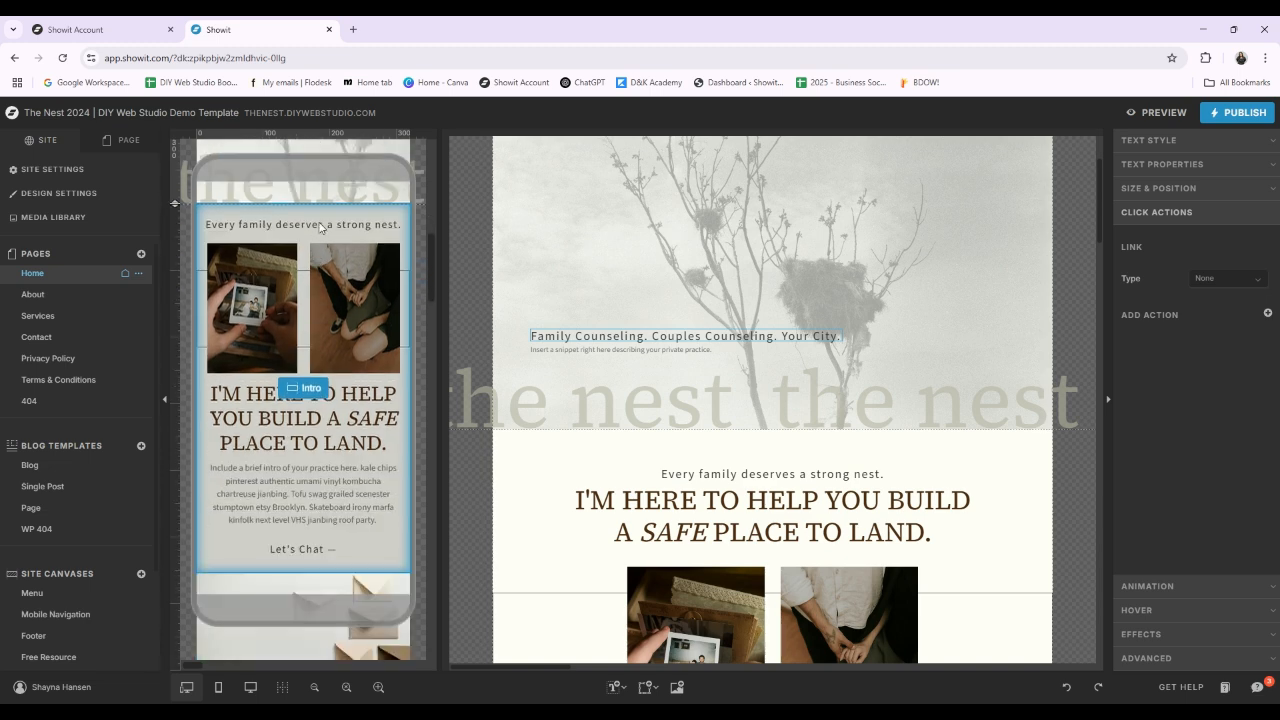
click(345, 422)
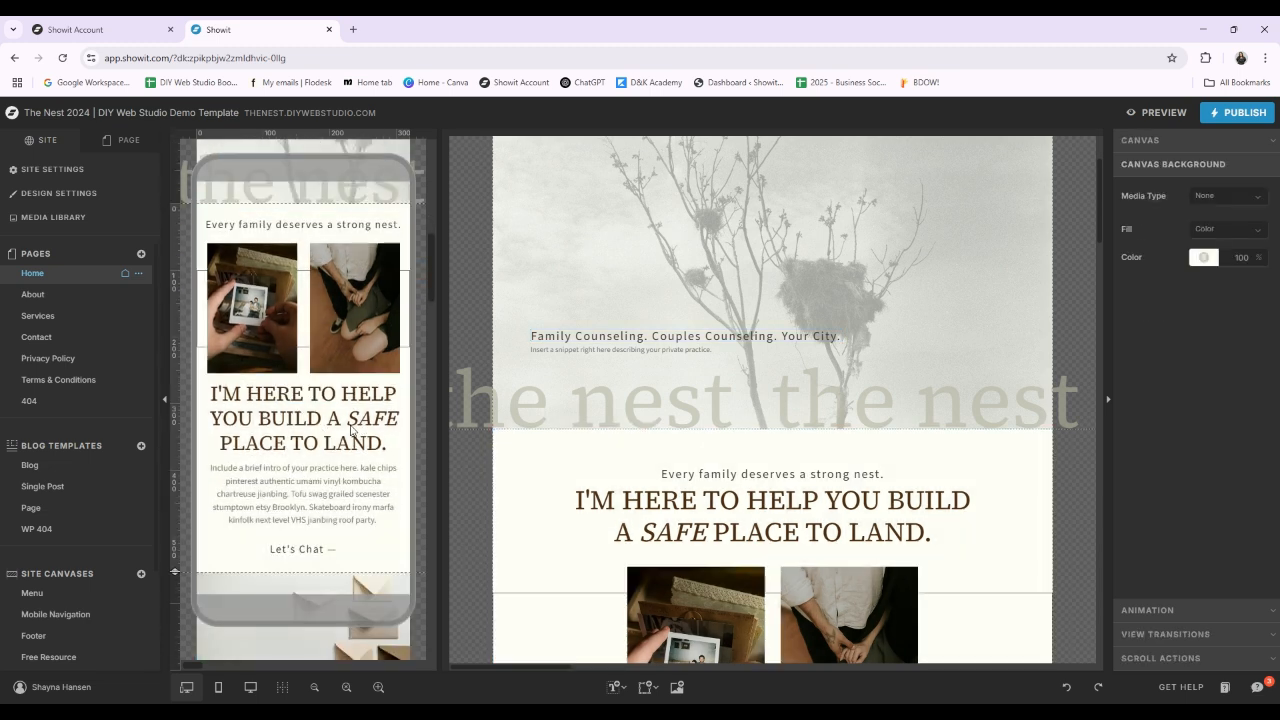
click(345, 422)
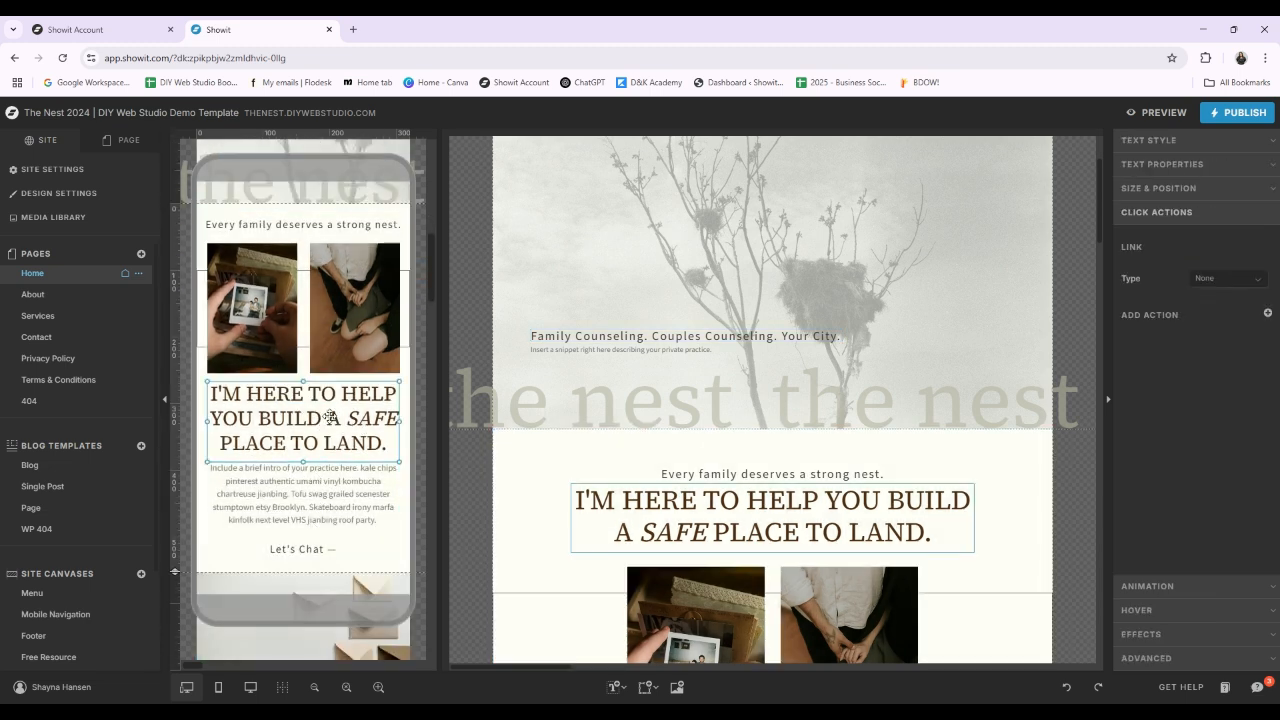
scroll(370, 426, down, 5)
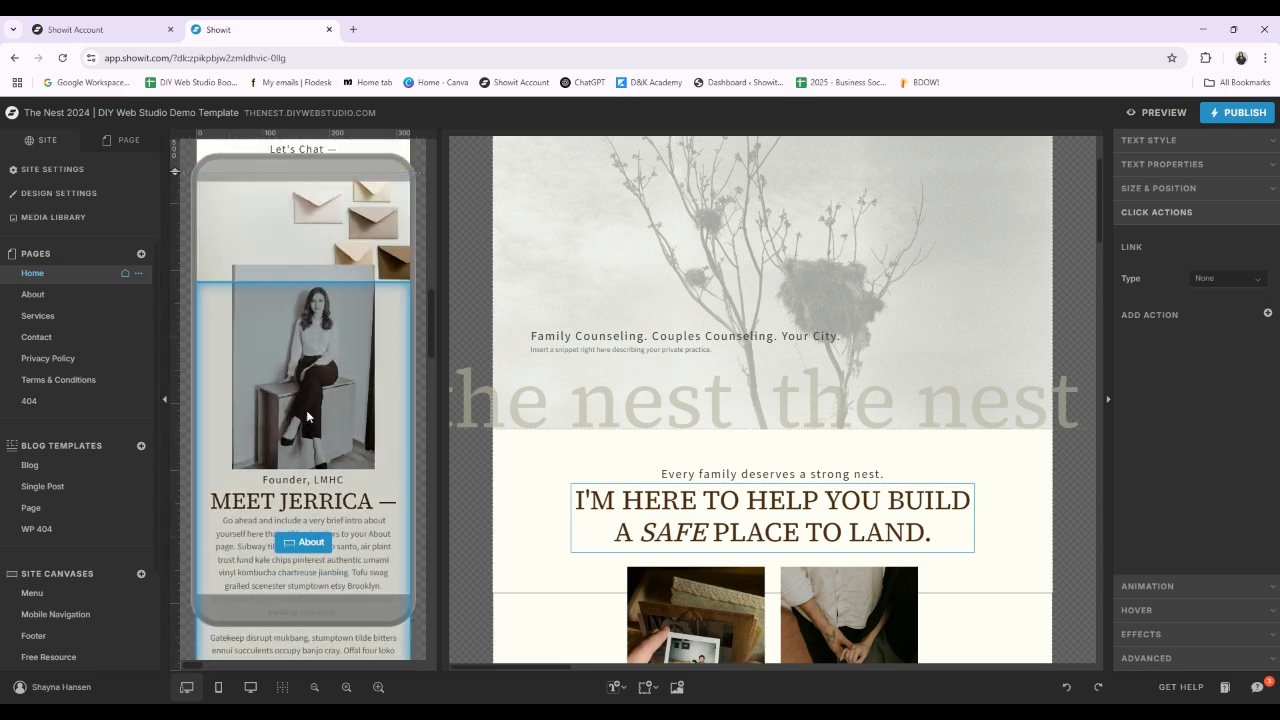
scroll(1029, 472, down, 2)
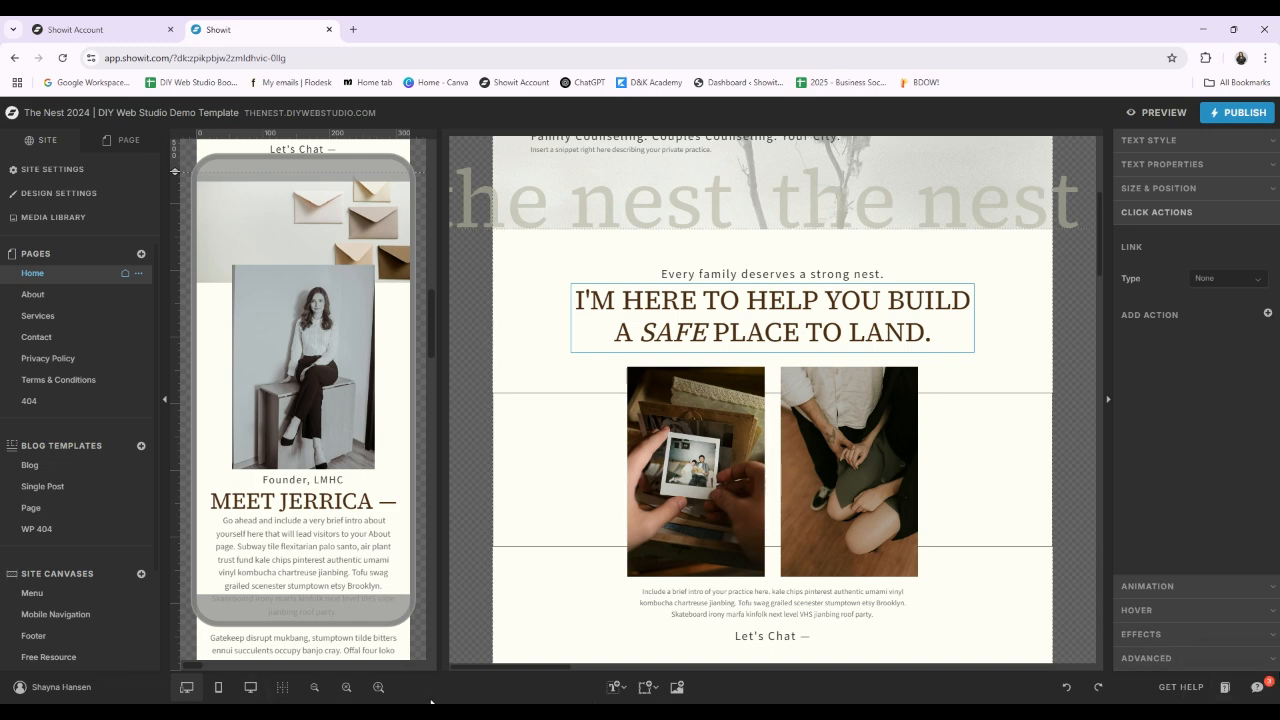
Step: Switch the Home page to the mobile-only view and look through its canvases
click(216, 692)
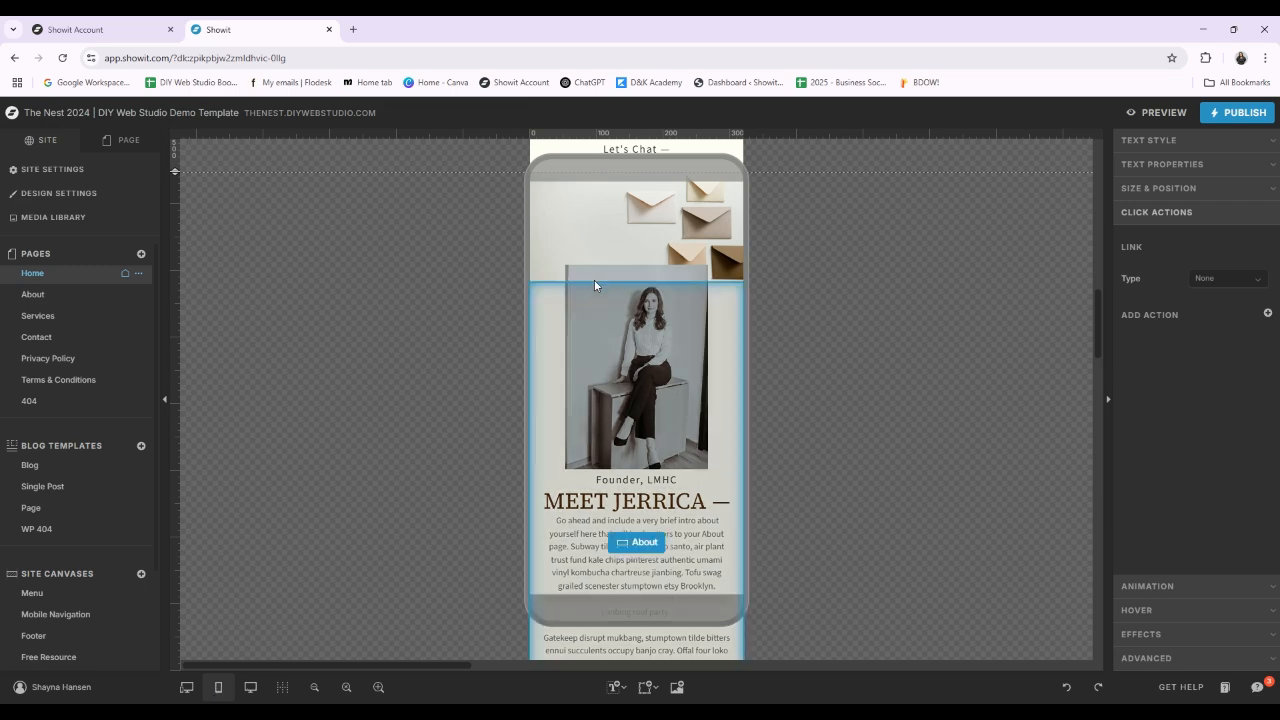
scroll(594, 286, up, 10)
scroll(722, 503, down, 10)
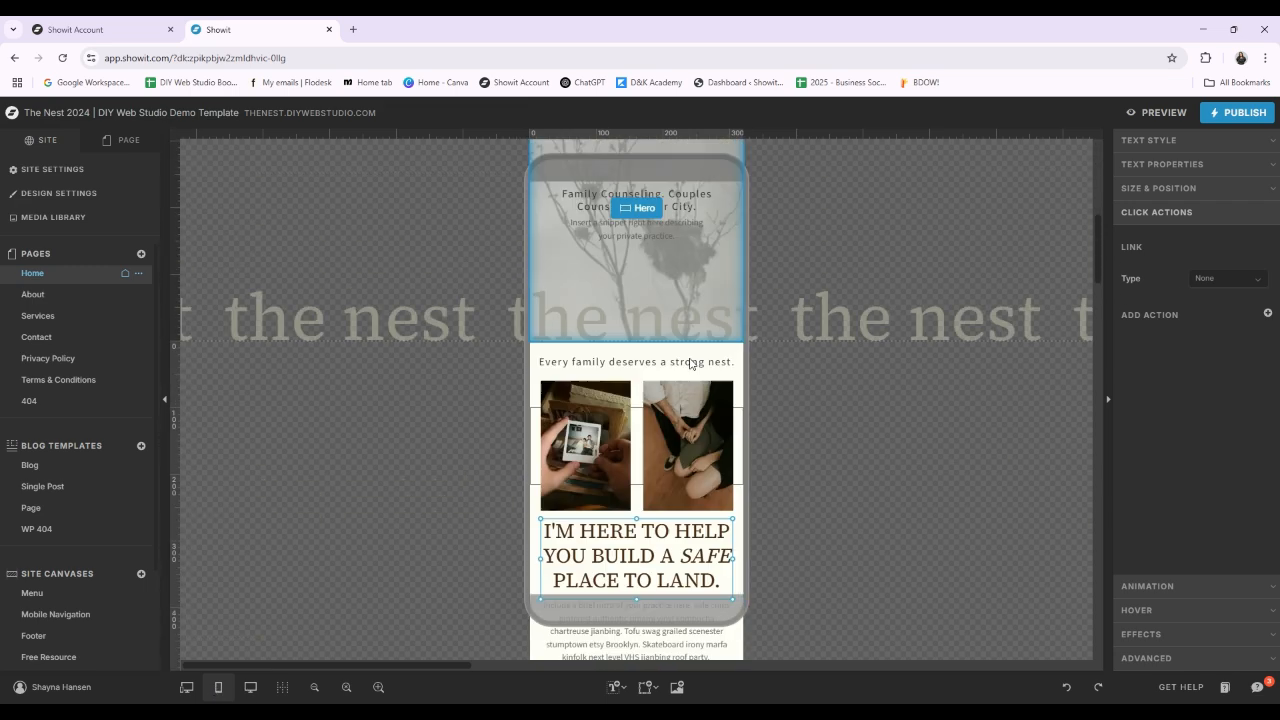
scroll(741, 488, down, 3)
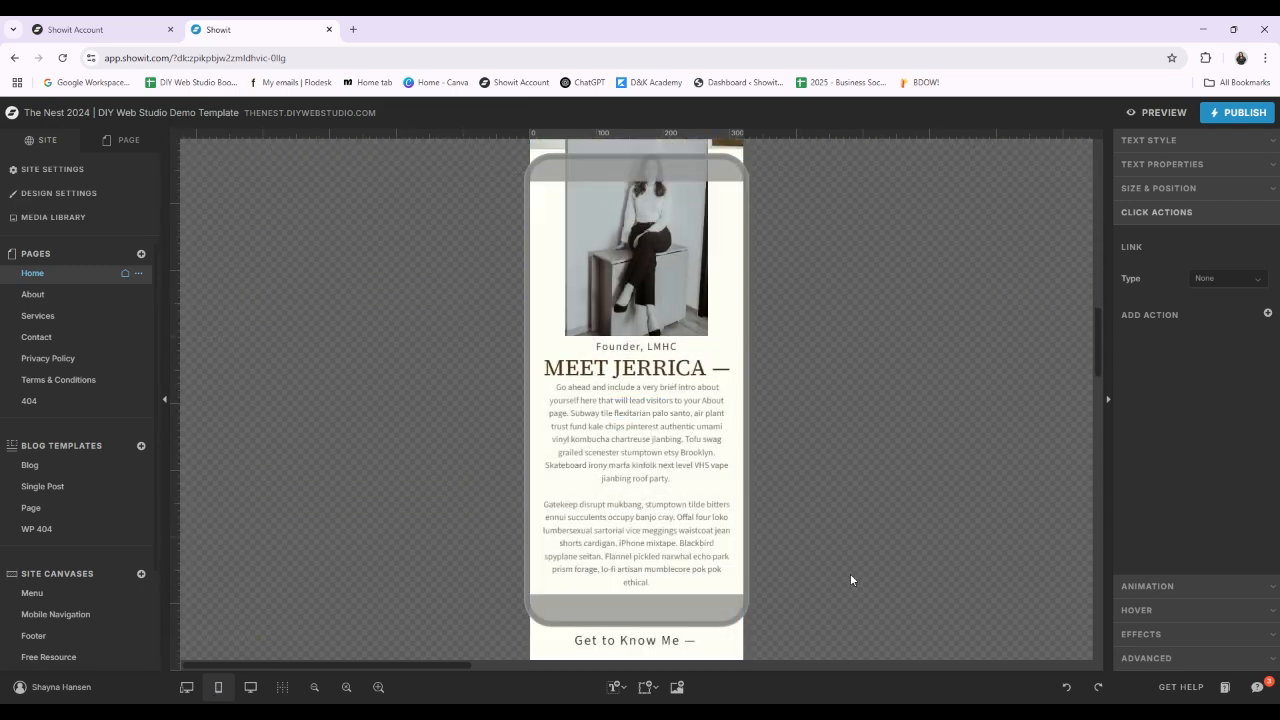
Step: Check the Home page in the desktop-only view, and return to the side-by-side mobile and desktop view with the heading deselected
click(251, 687)
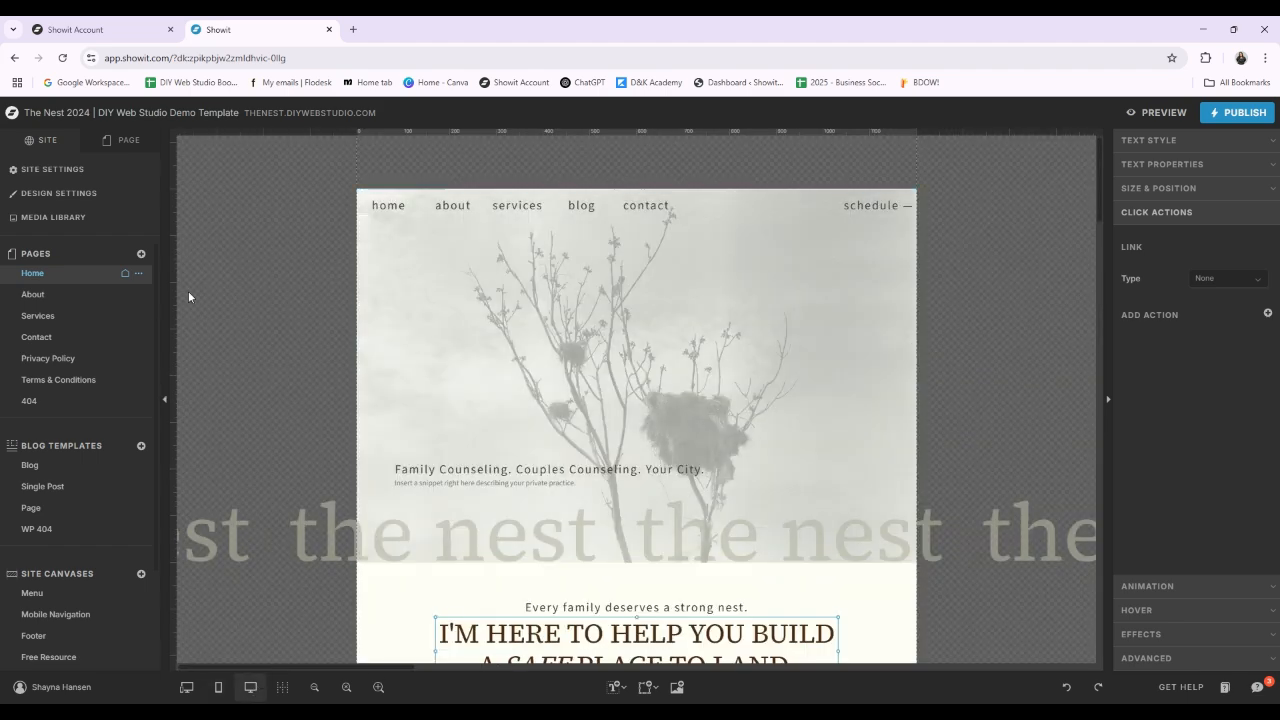
scroll(645, 528, down, 2)
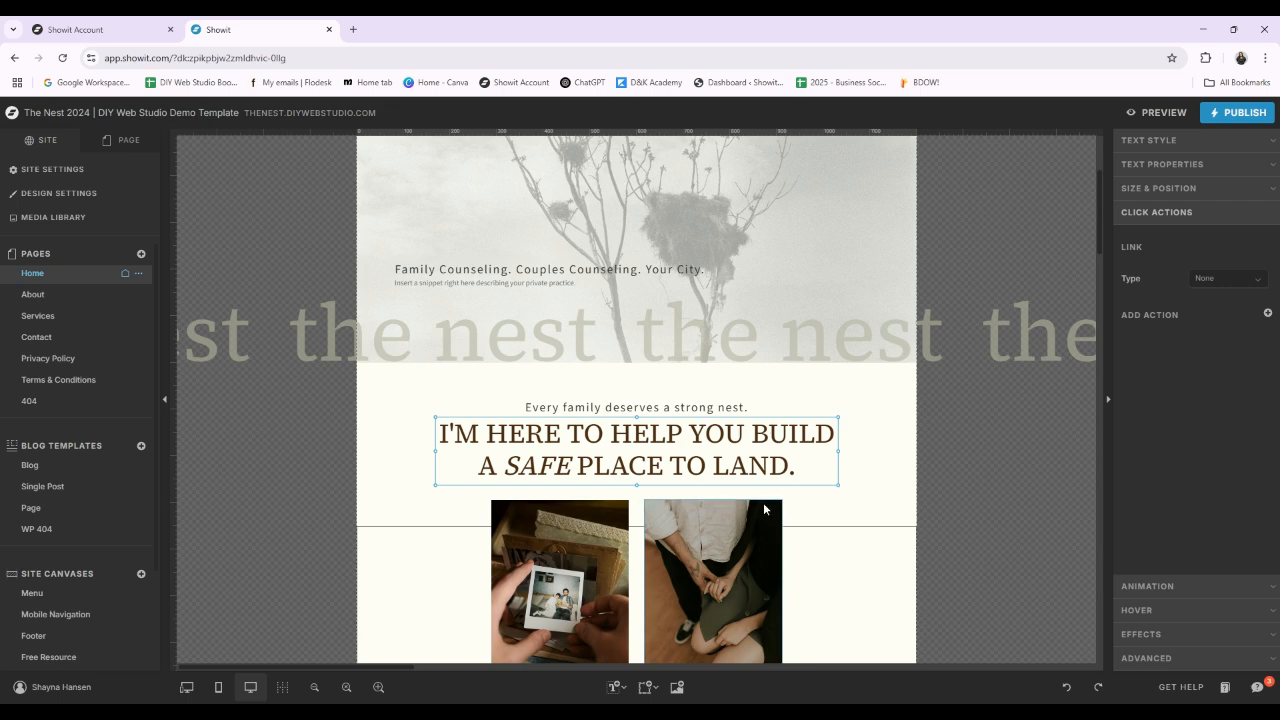
click(186, 687)
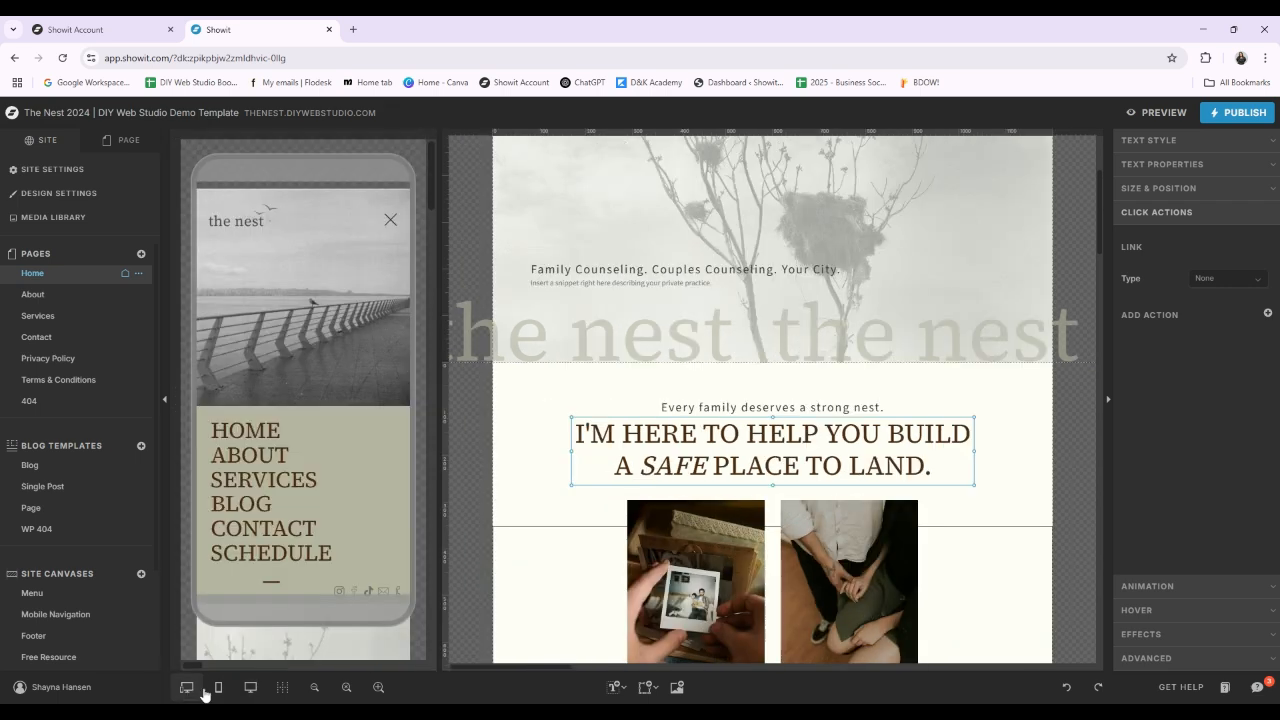
scroll(326, 485, down, 3)
scroll(326, 485, down, 5)
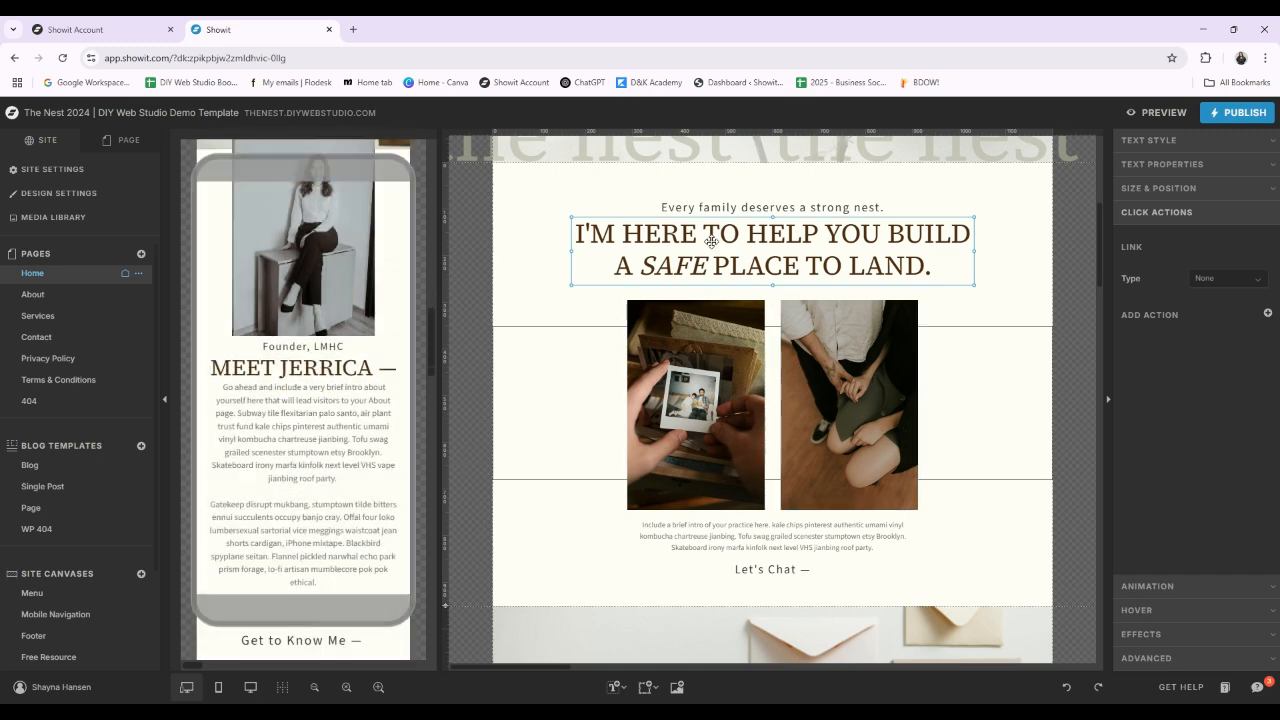
click(1076, 262)
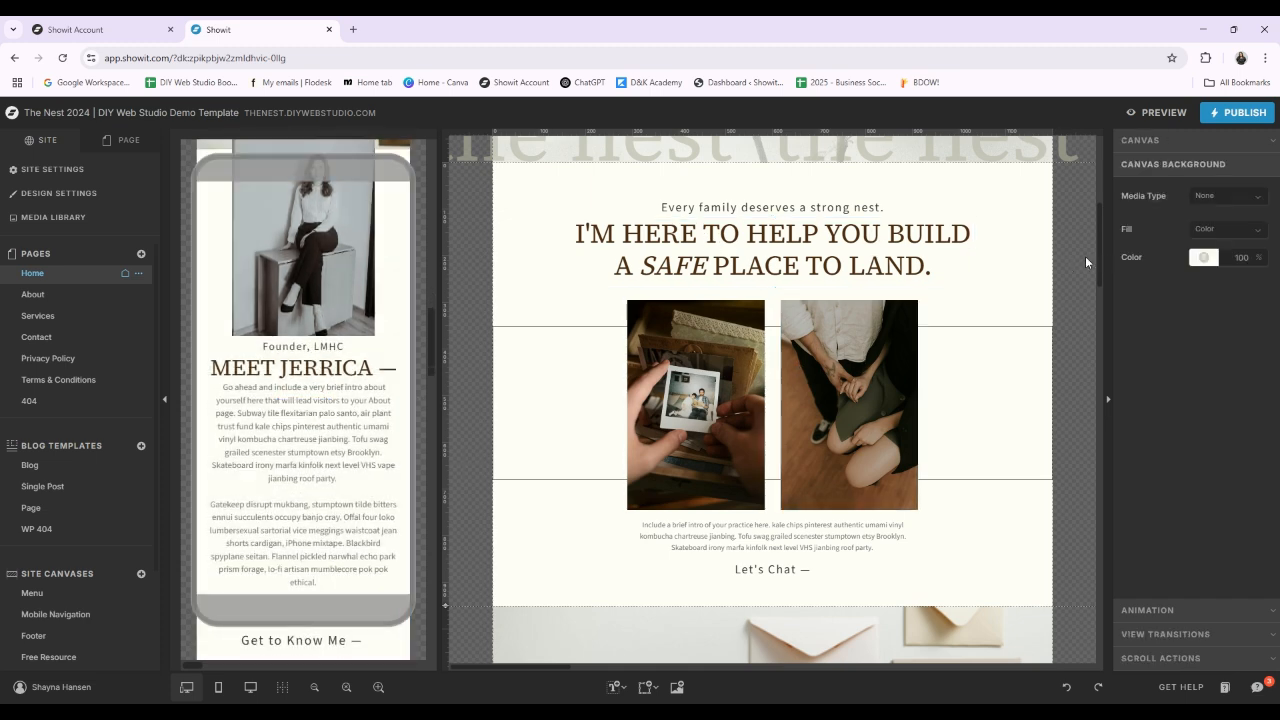
Step: Preview the site in desktop size, view its showitpreview.com page in a separate browser tab, and close that tab
click(1161, 113)
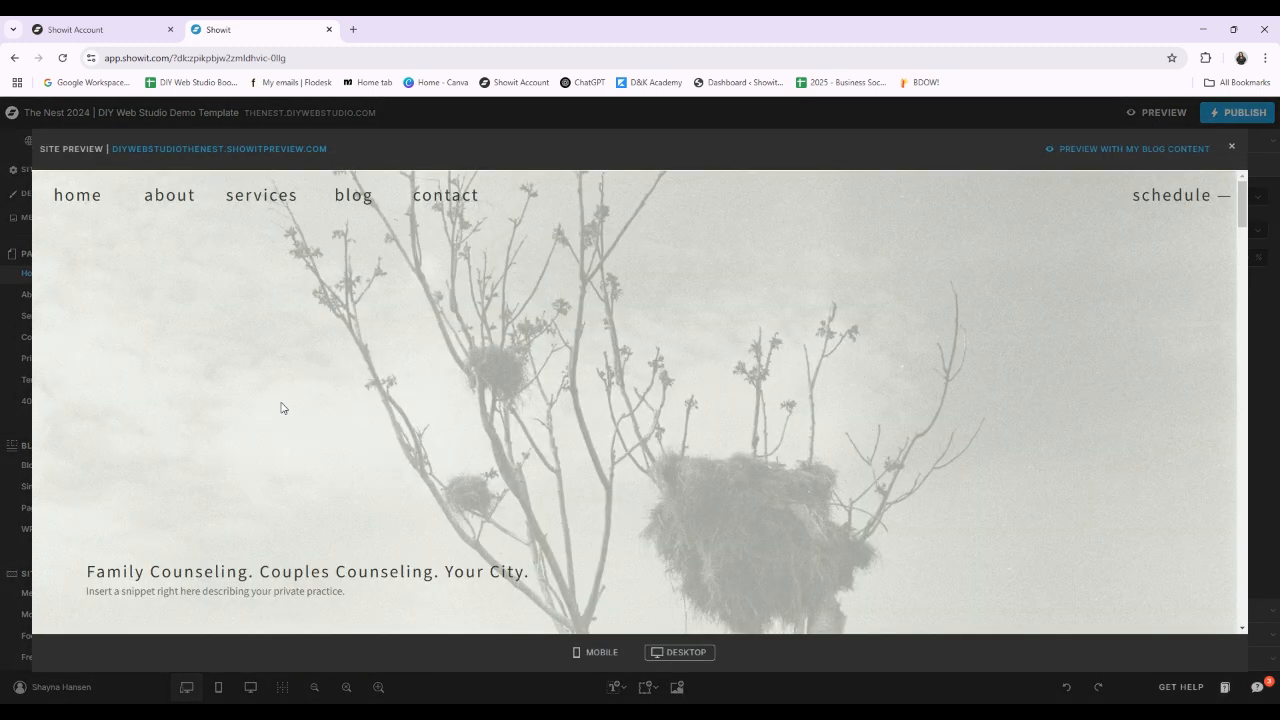
scroll(630, 400, down, 10)
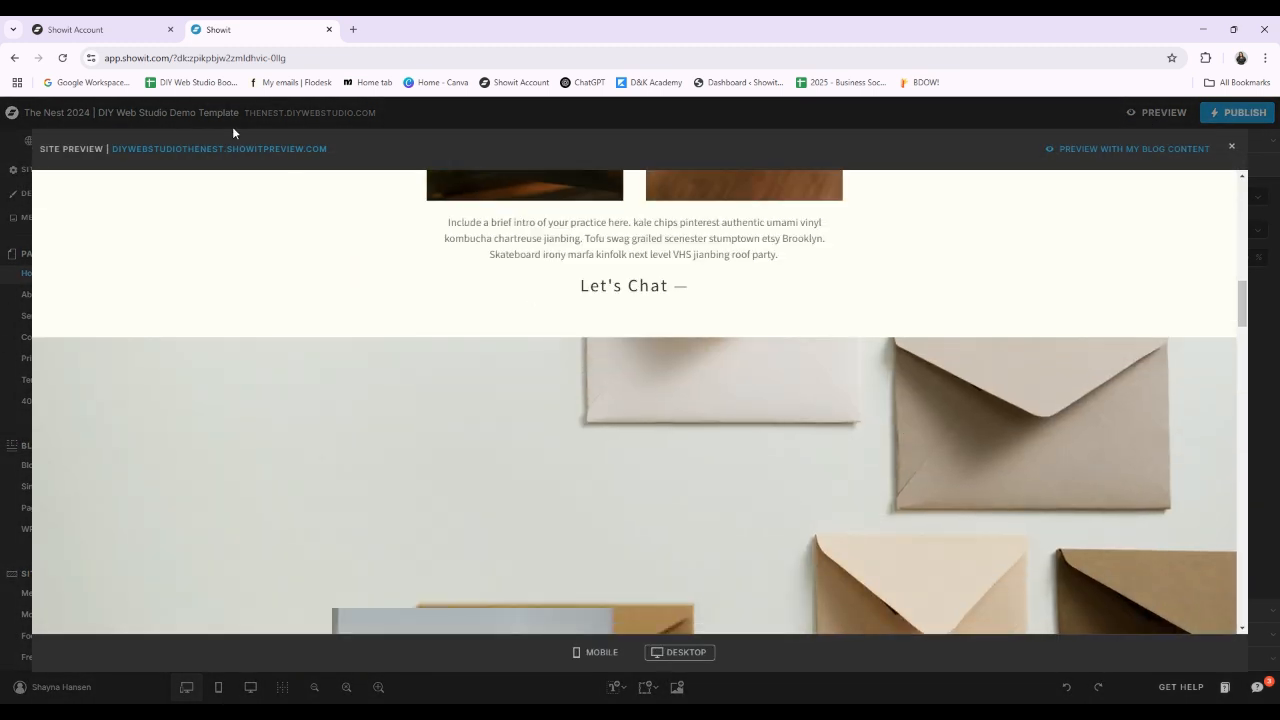
click(256, 149)
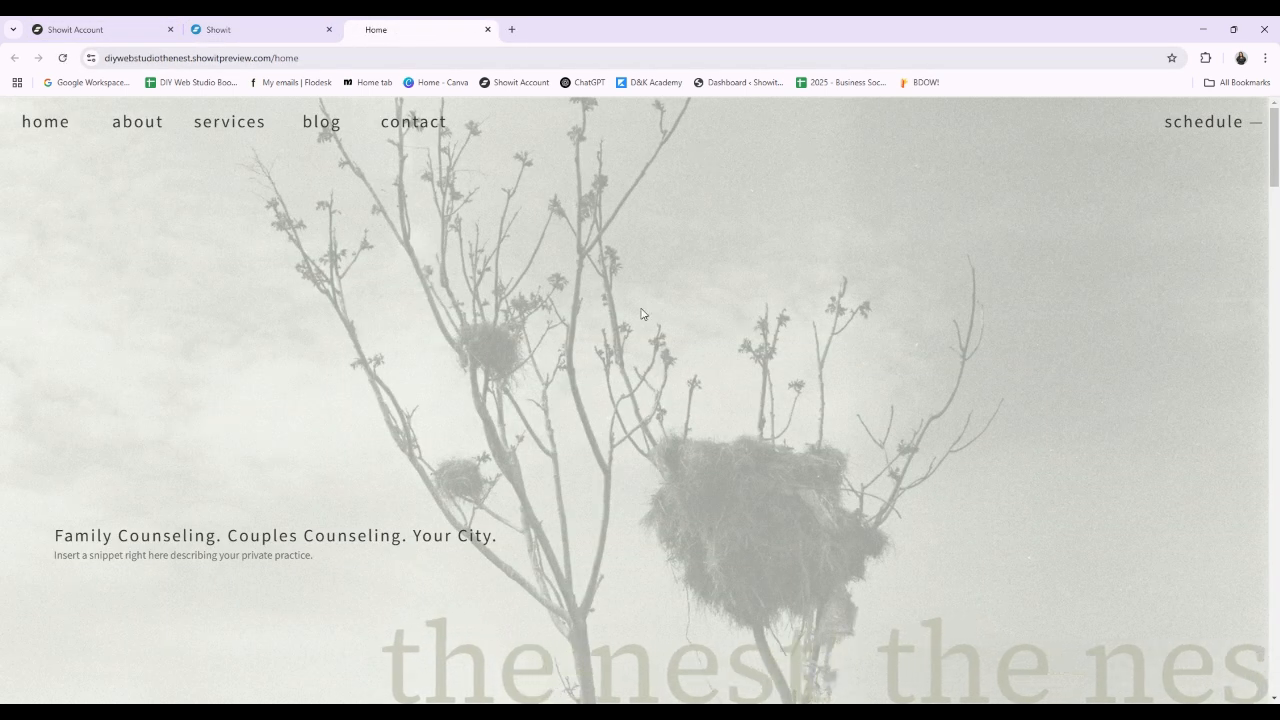
click(488, 30)
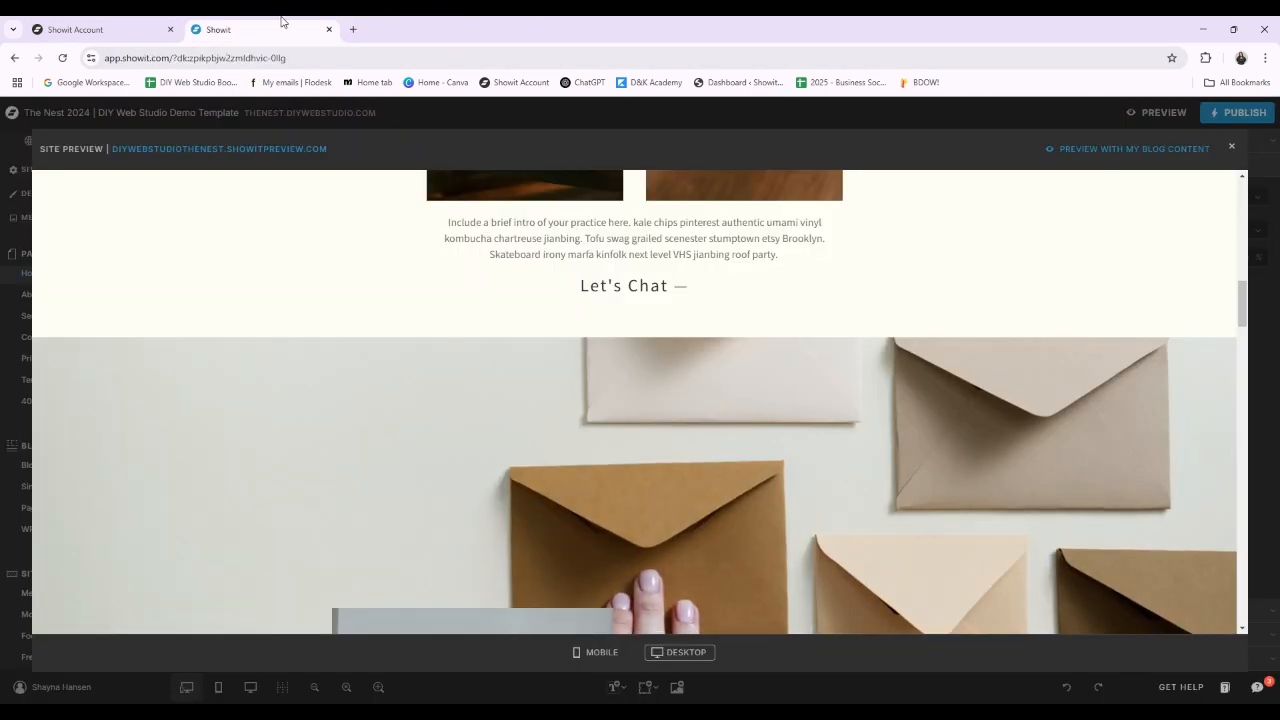
Step: Switch the site preview to mobile and look through the Home page down to the footer
click(603, 652)
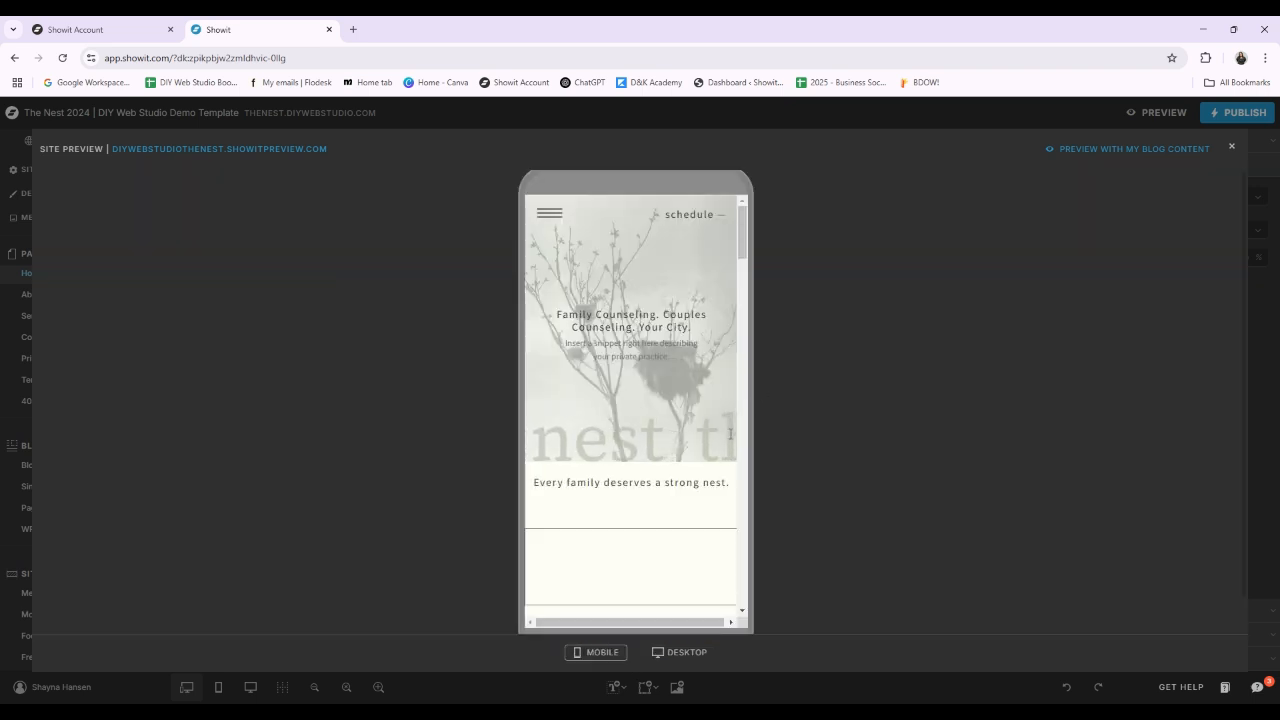
scroll(693, 440, down, 2)
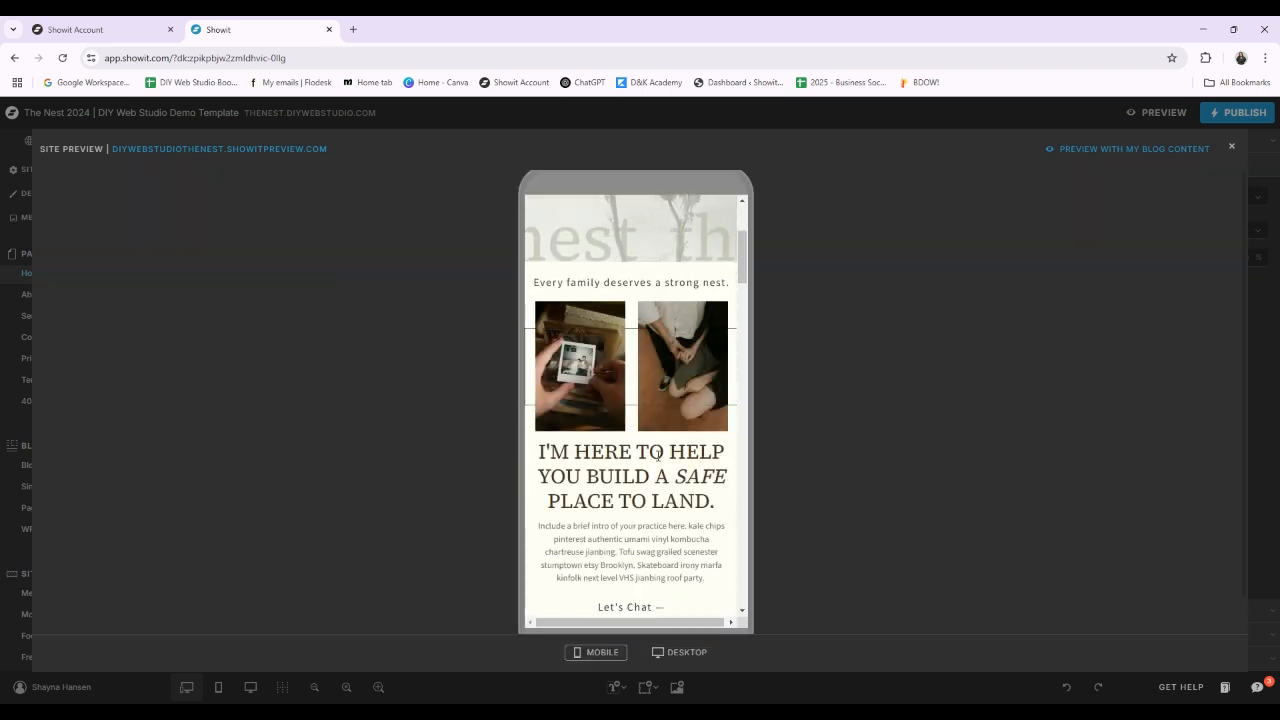
scroll(600, 365, up, 1)
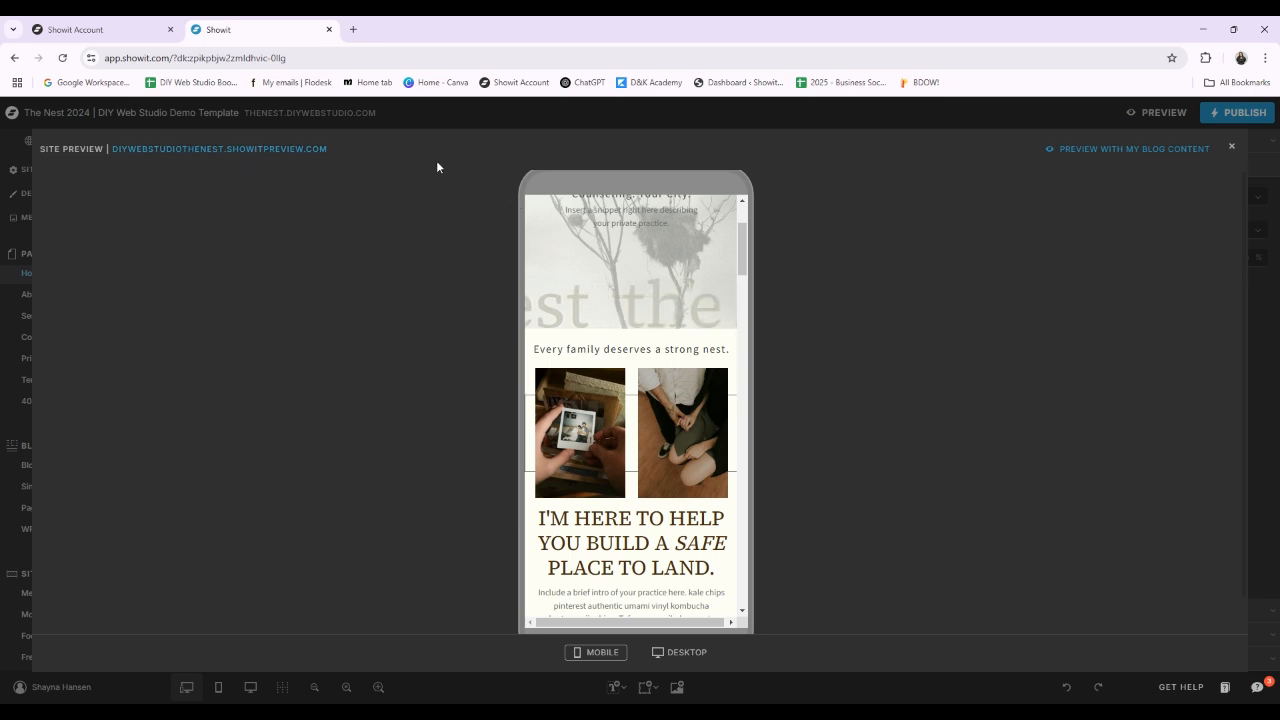
scroll(714, 418, up, 1)
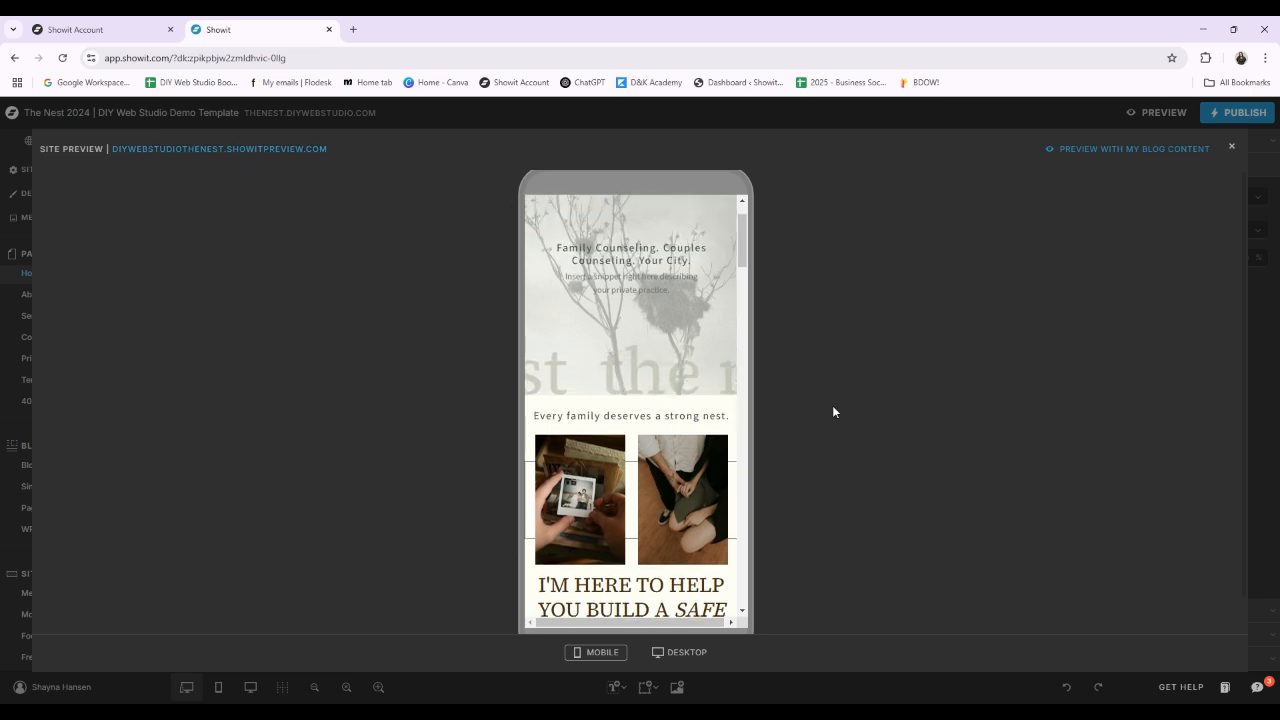
scroll(700, 337, down, 15)
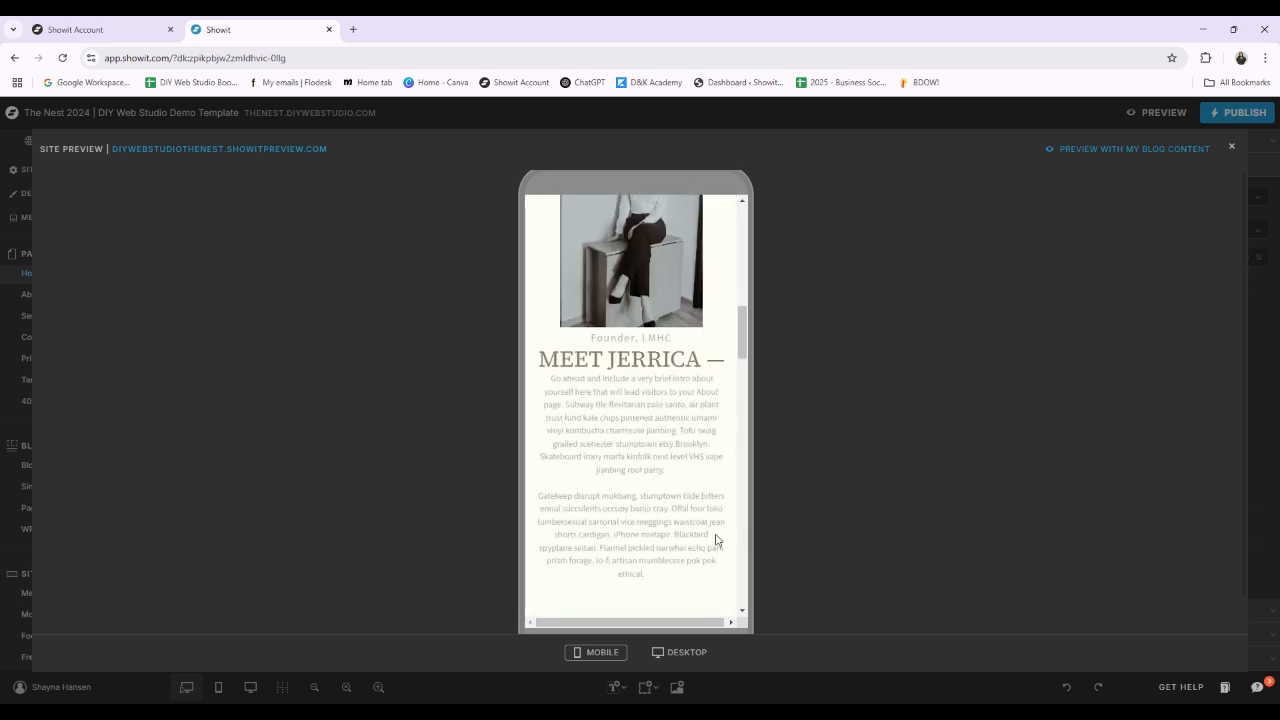
scroll(682, 464, down, 15)
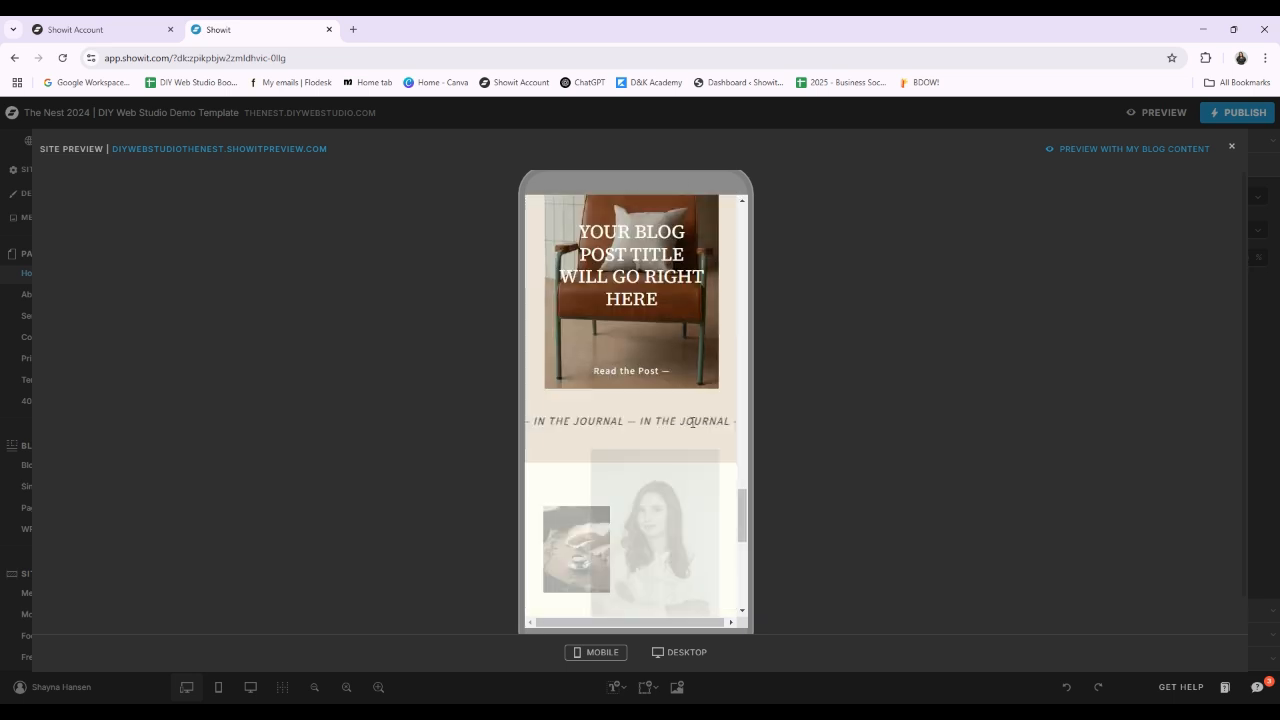
scroll(741, 477, down, 3)
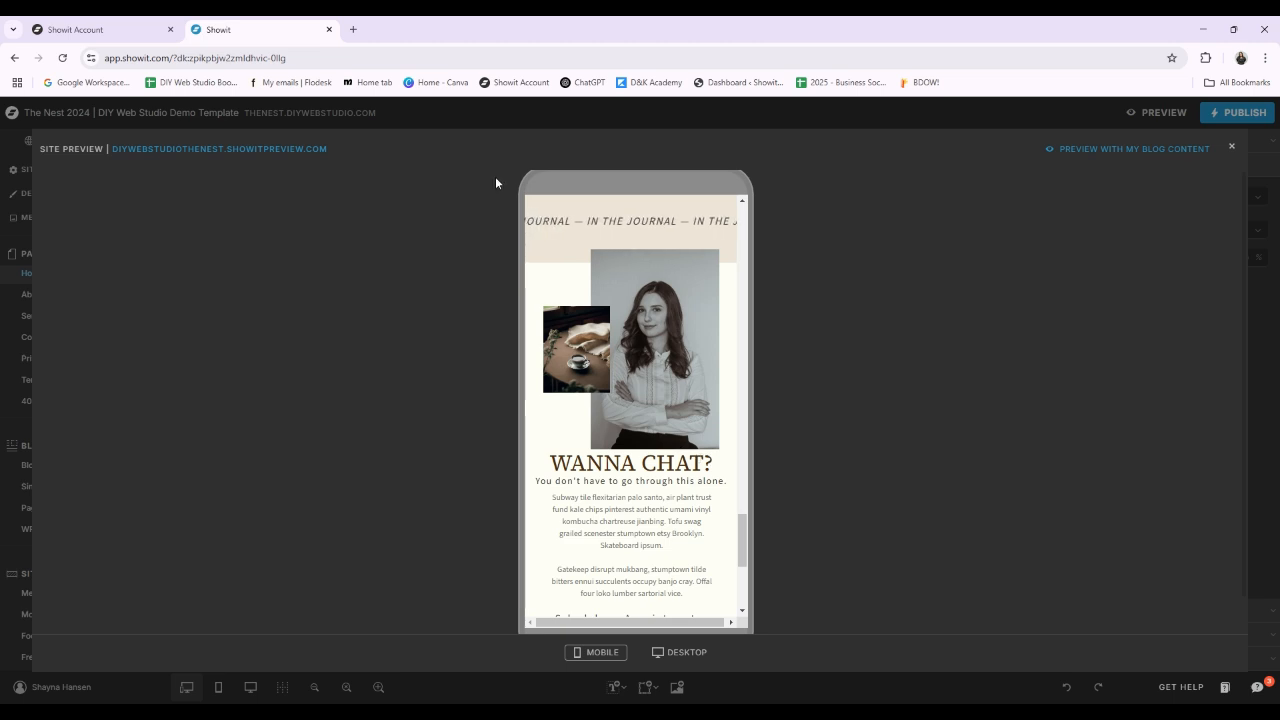
scroll(740, 540, down, 4)
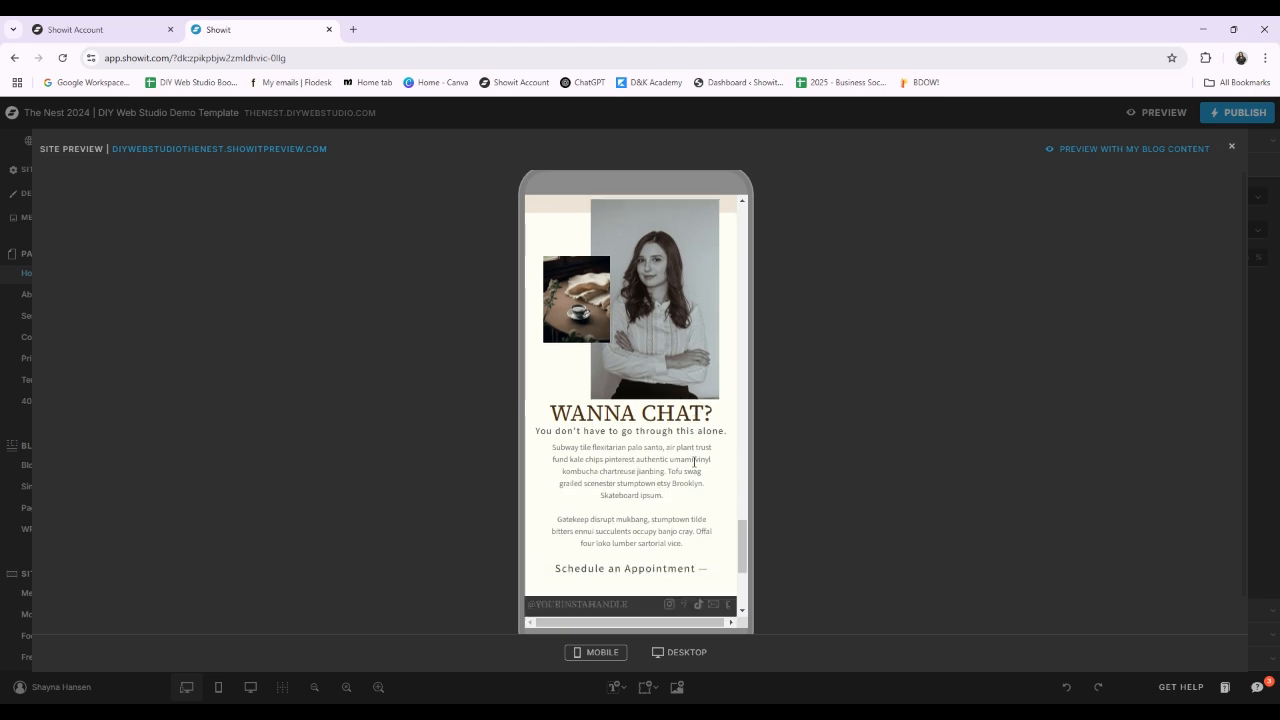
Step: Close the mobile site preview and return to the top of the Home page's desktop layout in the editor
scroll(697, 465, up, 10)
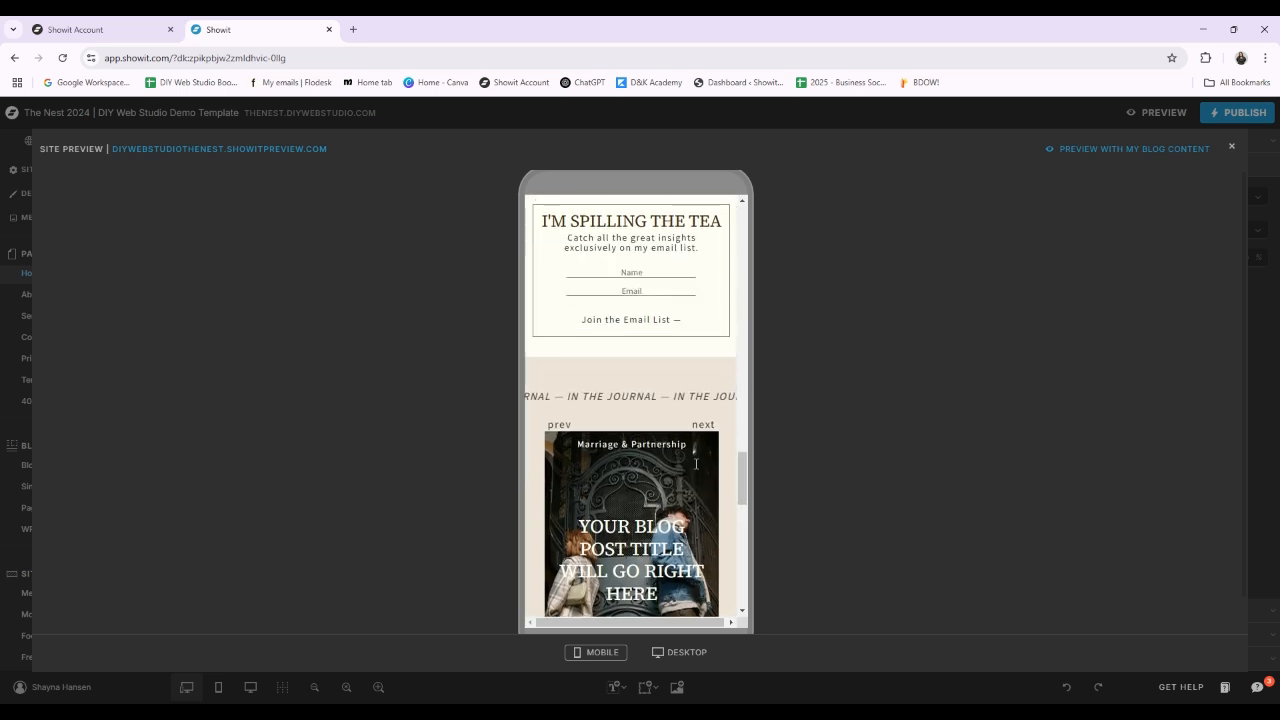
click(1231, 146)
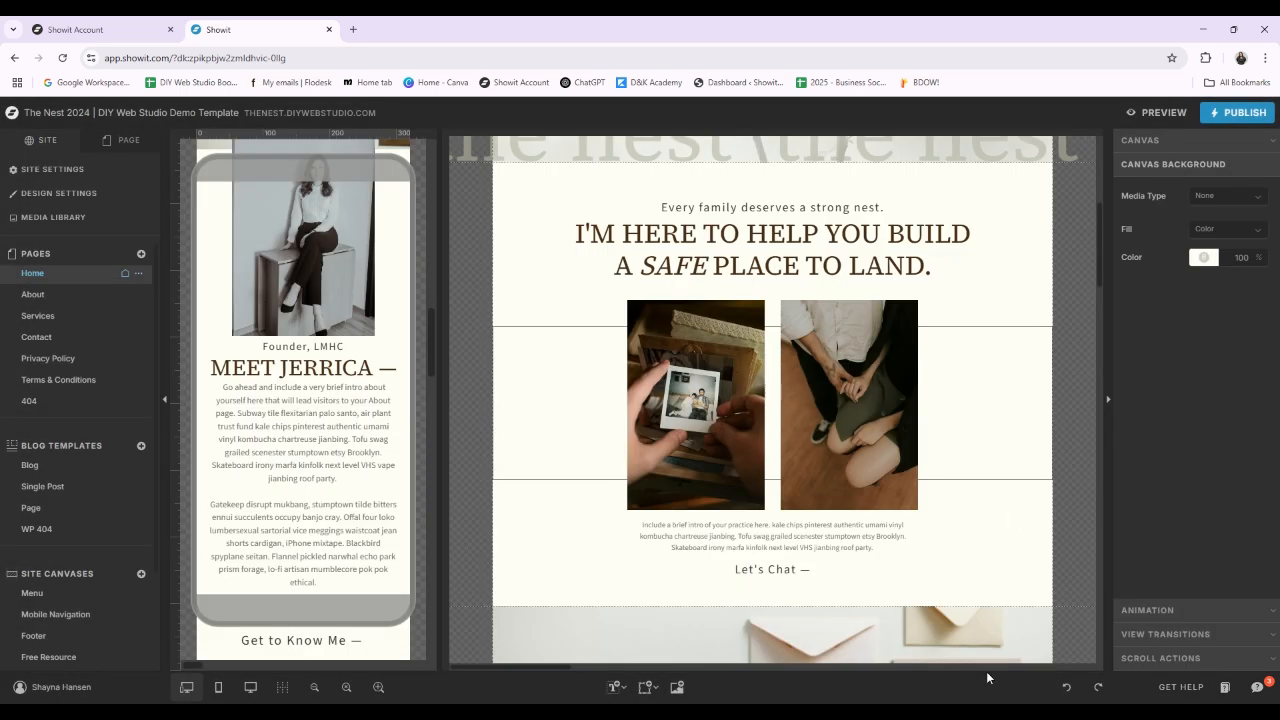
scroll(1068, 481, up, 4)
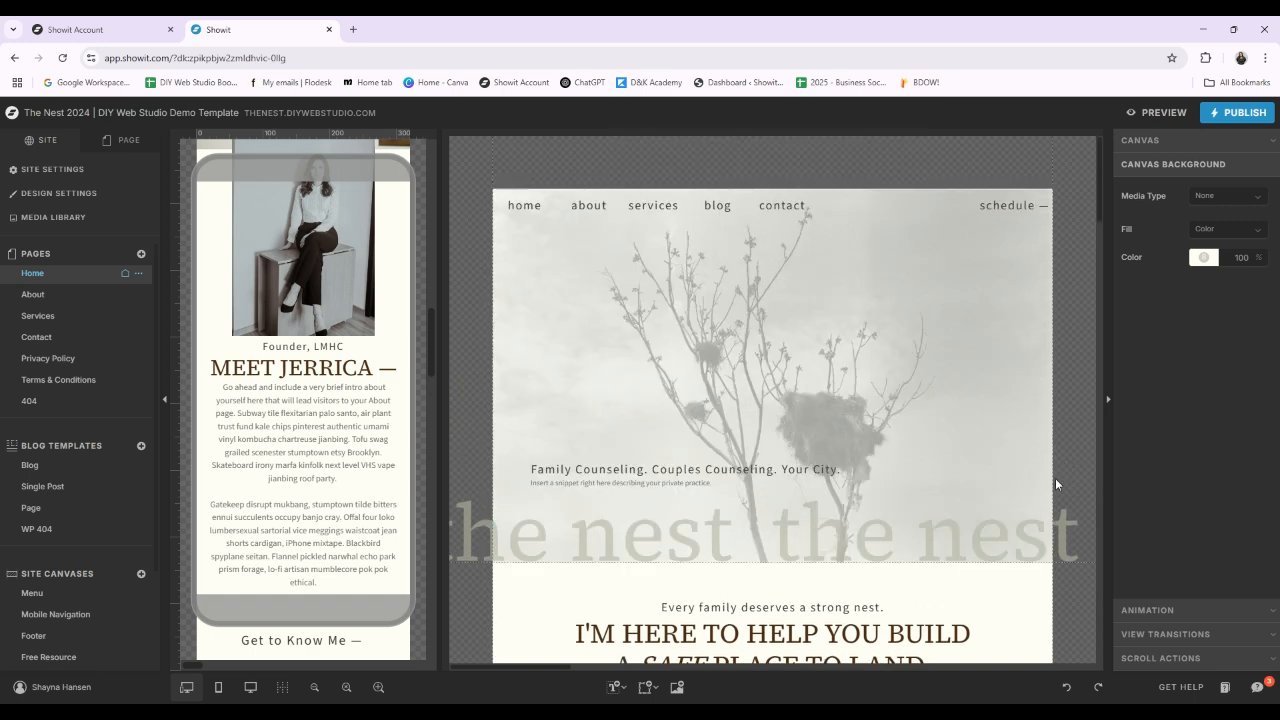
Step: Publish the site to thenest.diywebstudio.com and dismiss the publishing dialog
click(1234, 116)
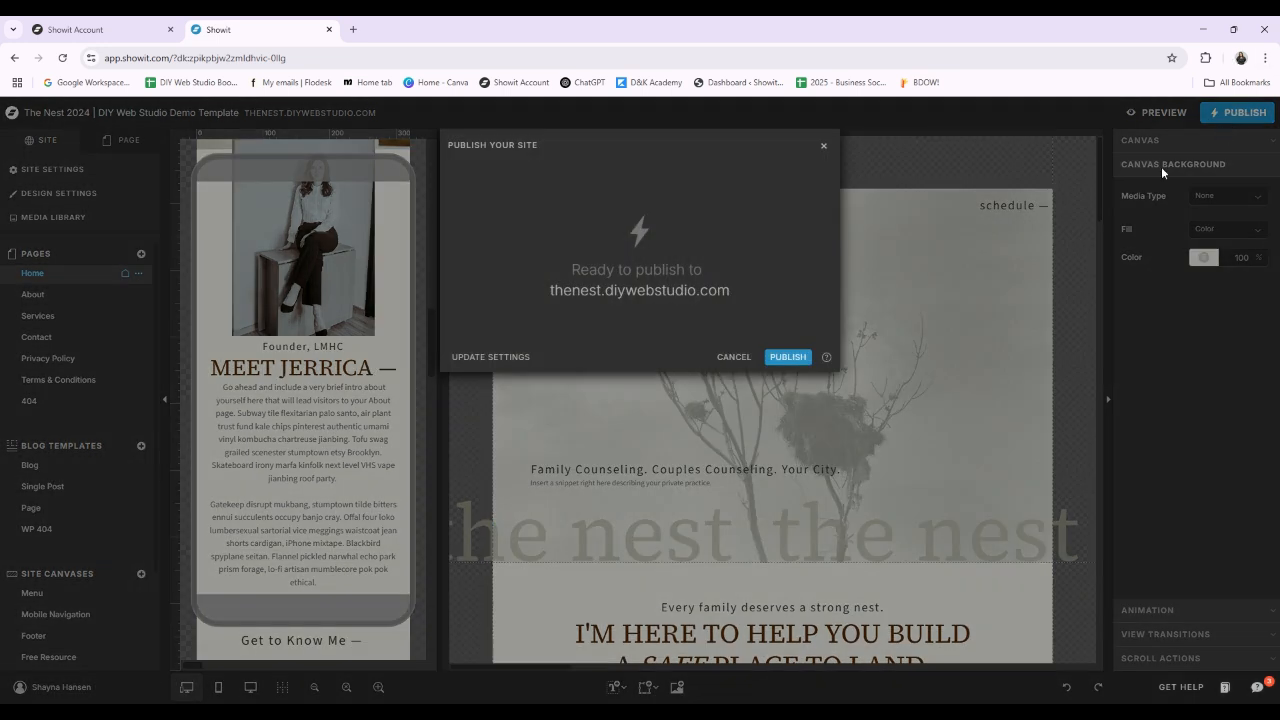
click(789, 358)
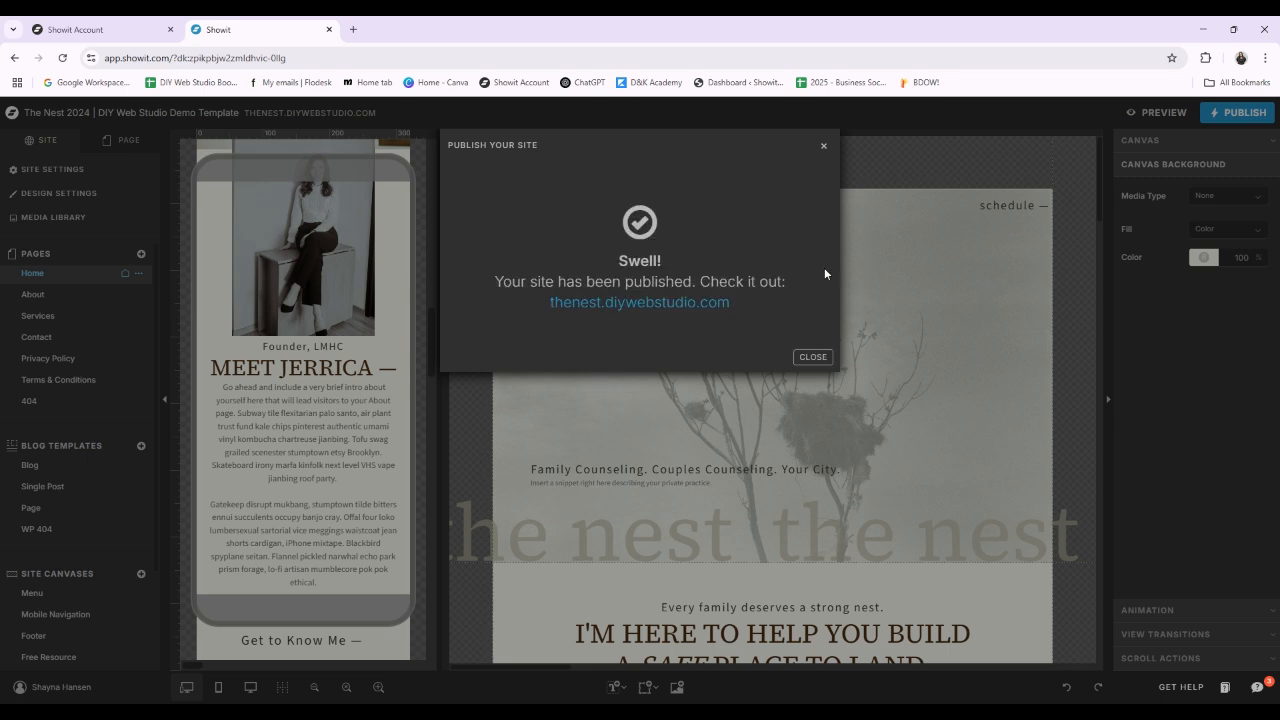
click(813, 357)
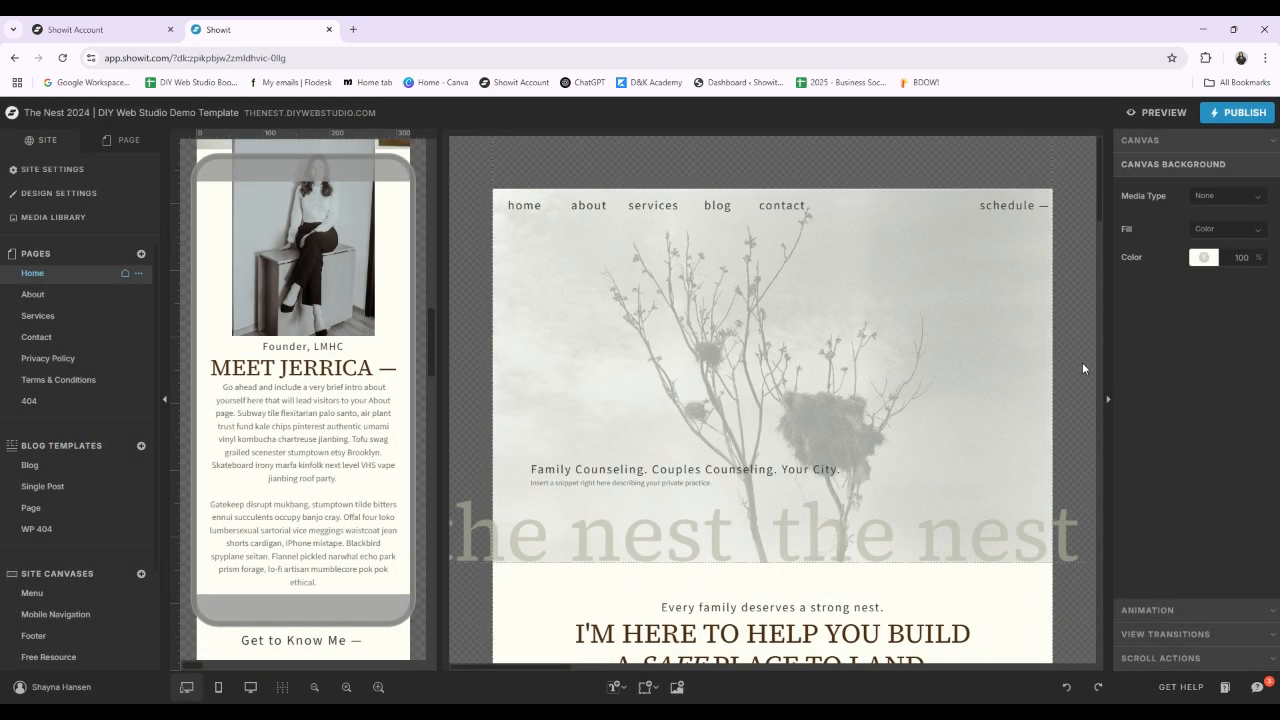